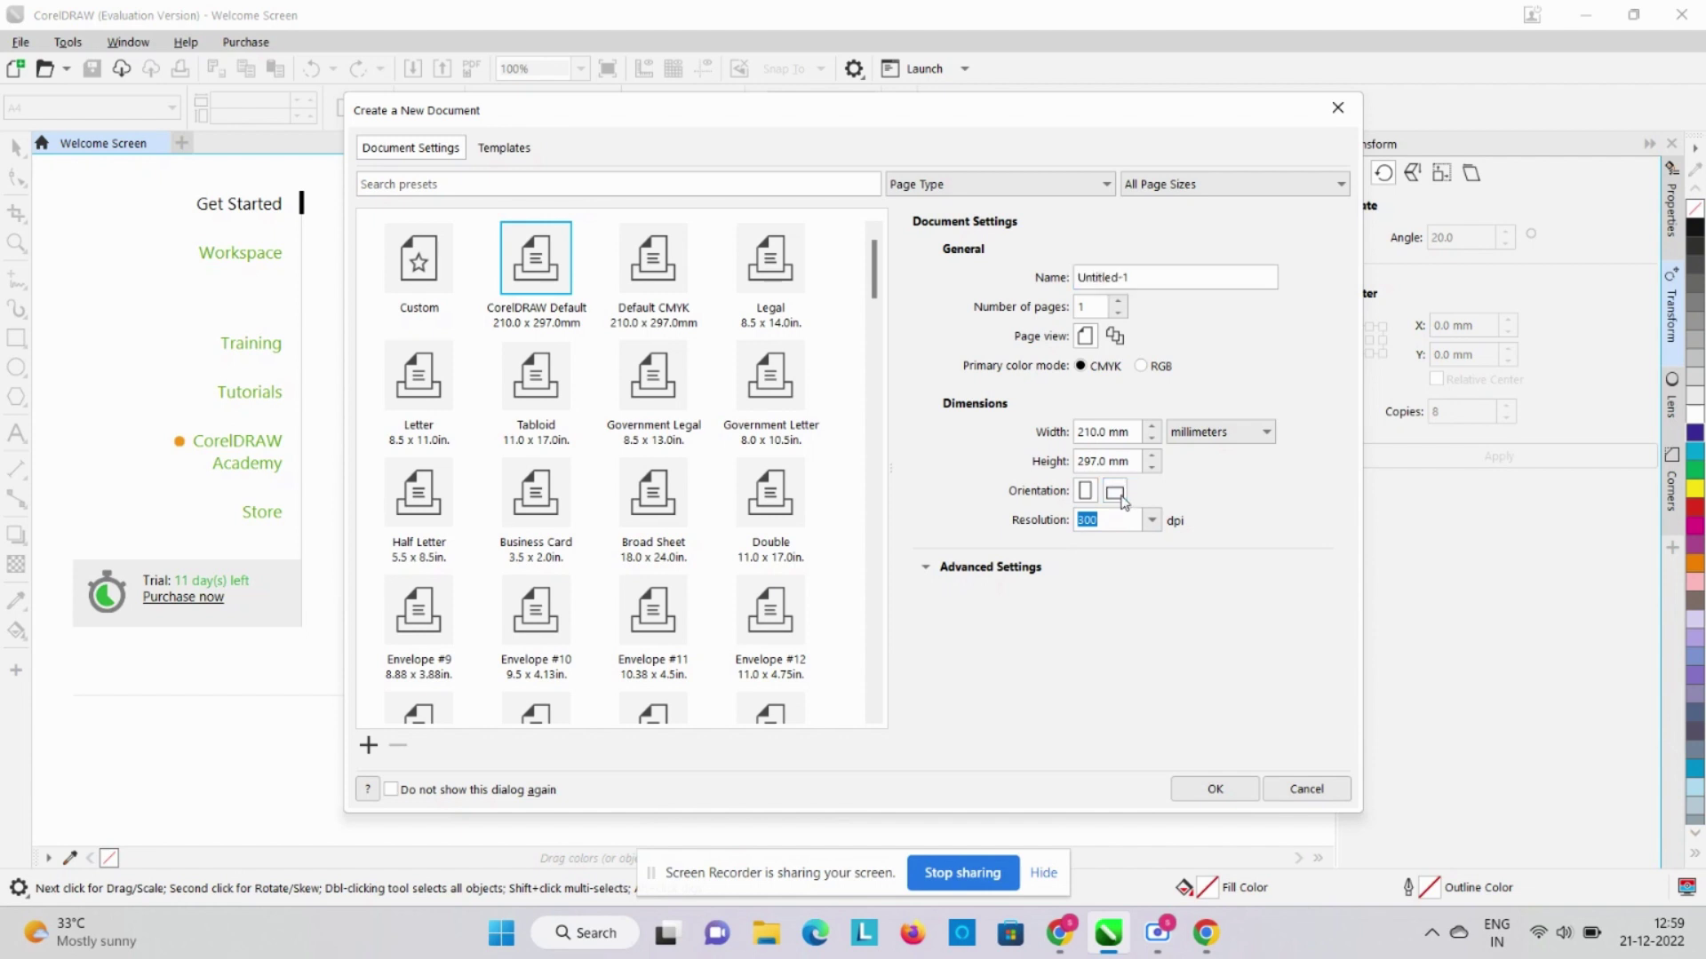
Create a landscape A4 CMYK document at 300 dpi and draw a circle about 137 mm in diameter near the page centre
click(1214, 789)
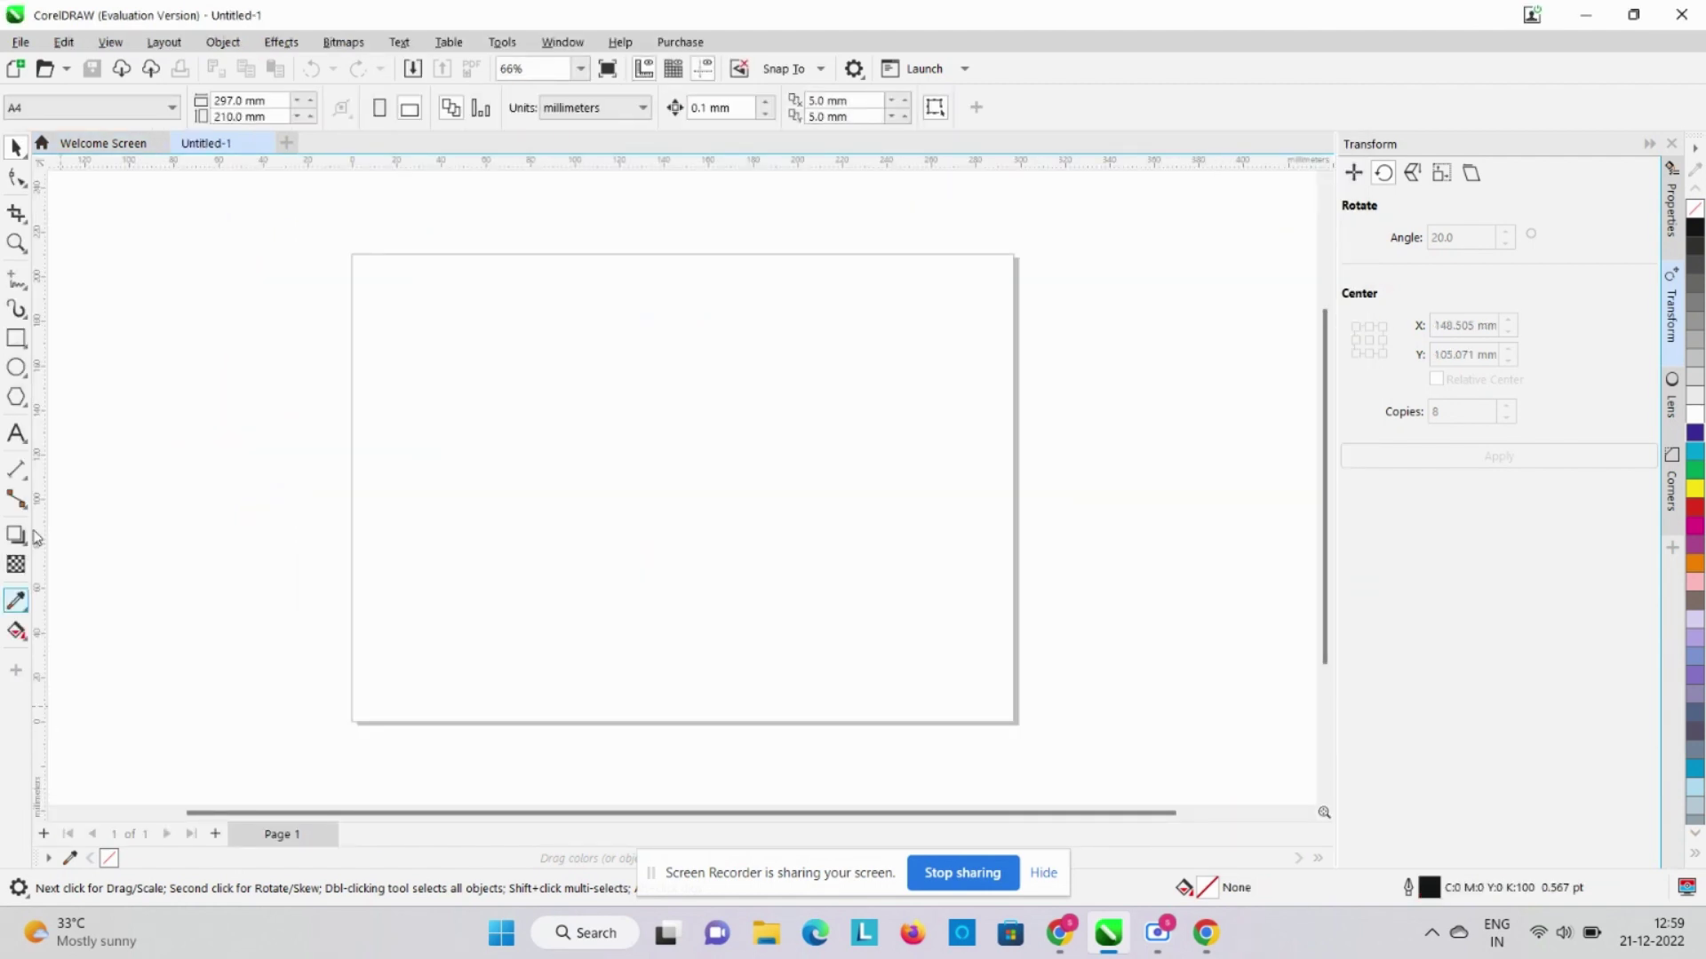
click(16, 367)
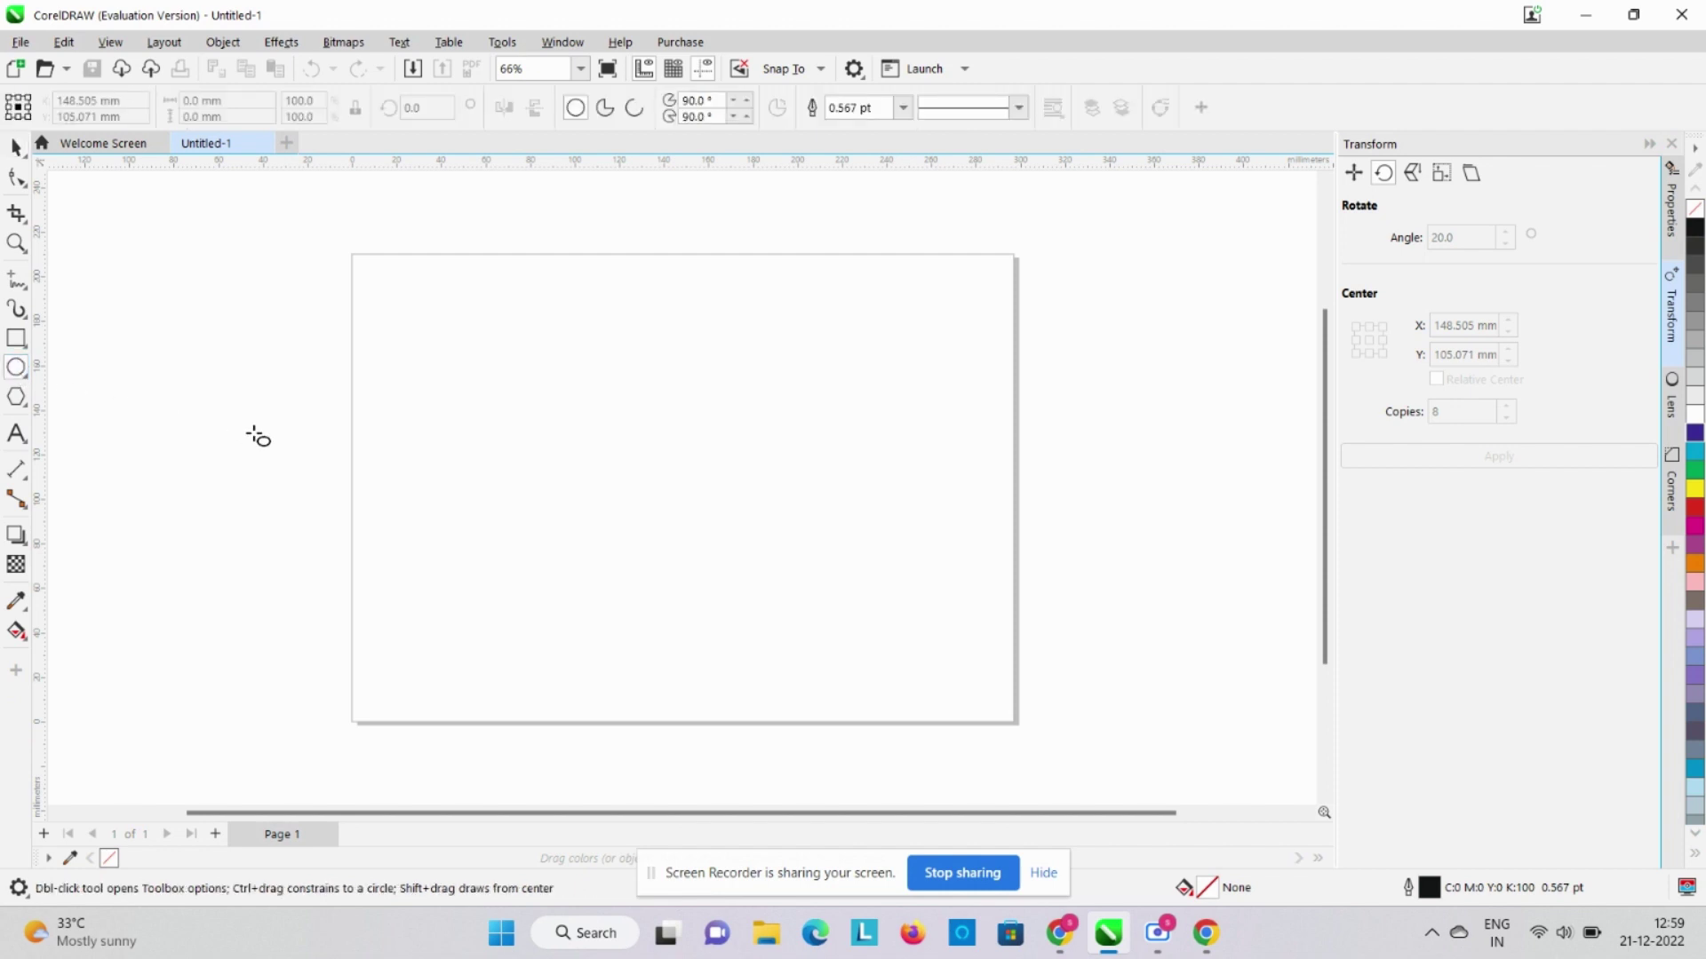
drag(531, 350, 787, 659)
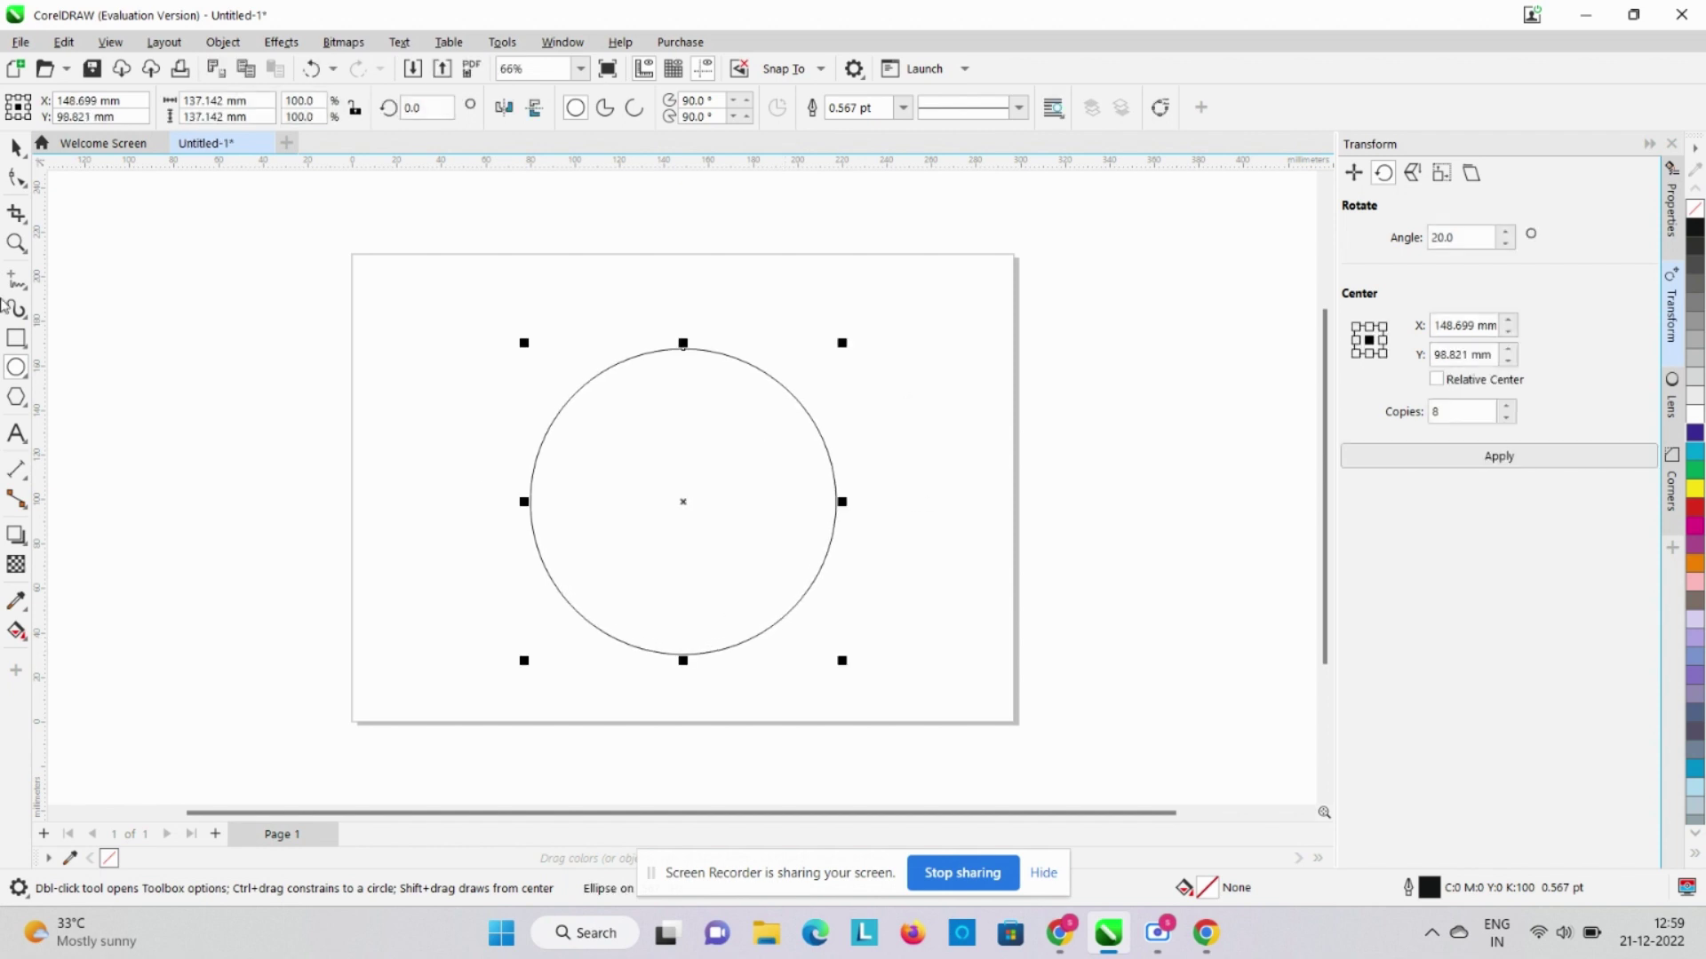
Draw a thin horizontal rectangle about 161 by 11 mm across the circle and align the two shapes on their centres
click(17, 339)
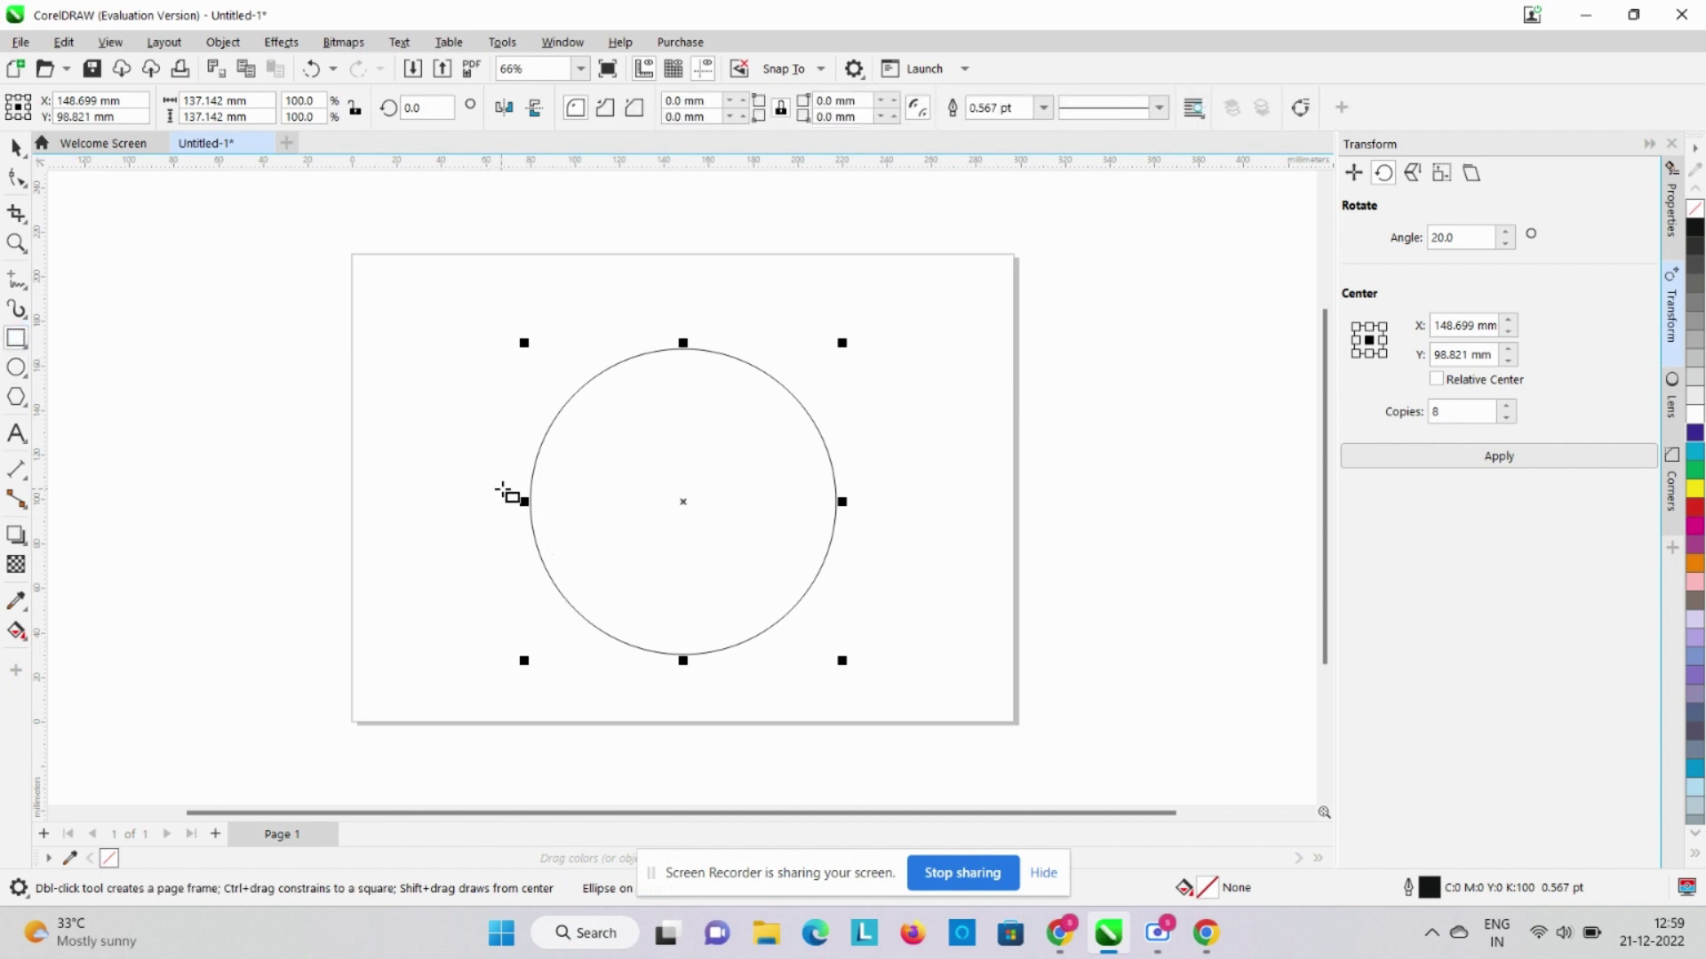
mouse_move(501, 488)
mouse_down()
mouse_move(598, 510)
mouse_move(860, 513)
mouse_up()
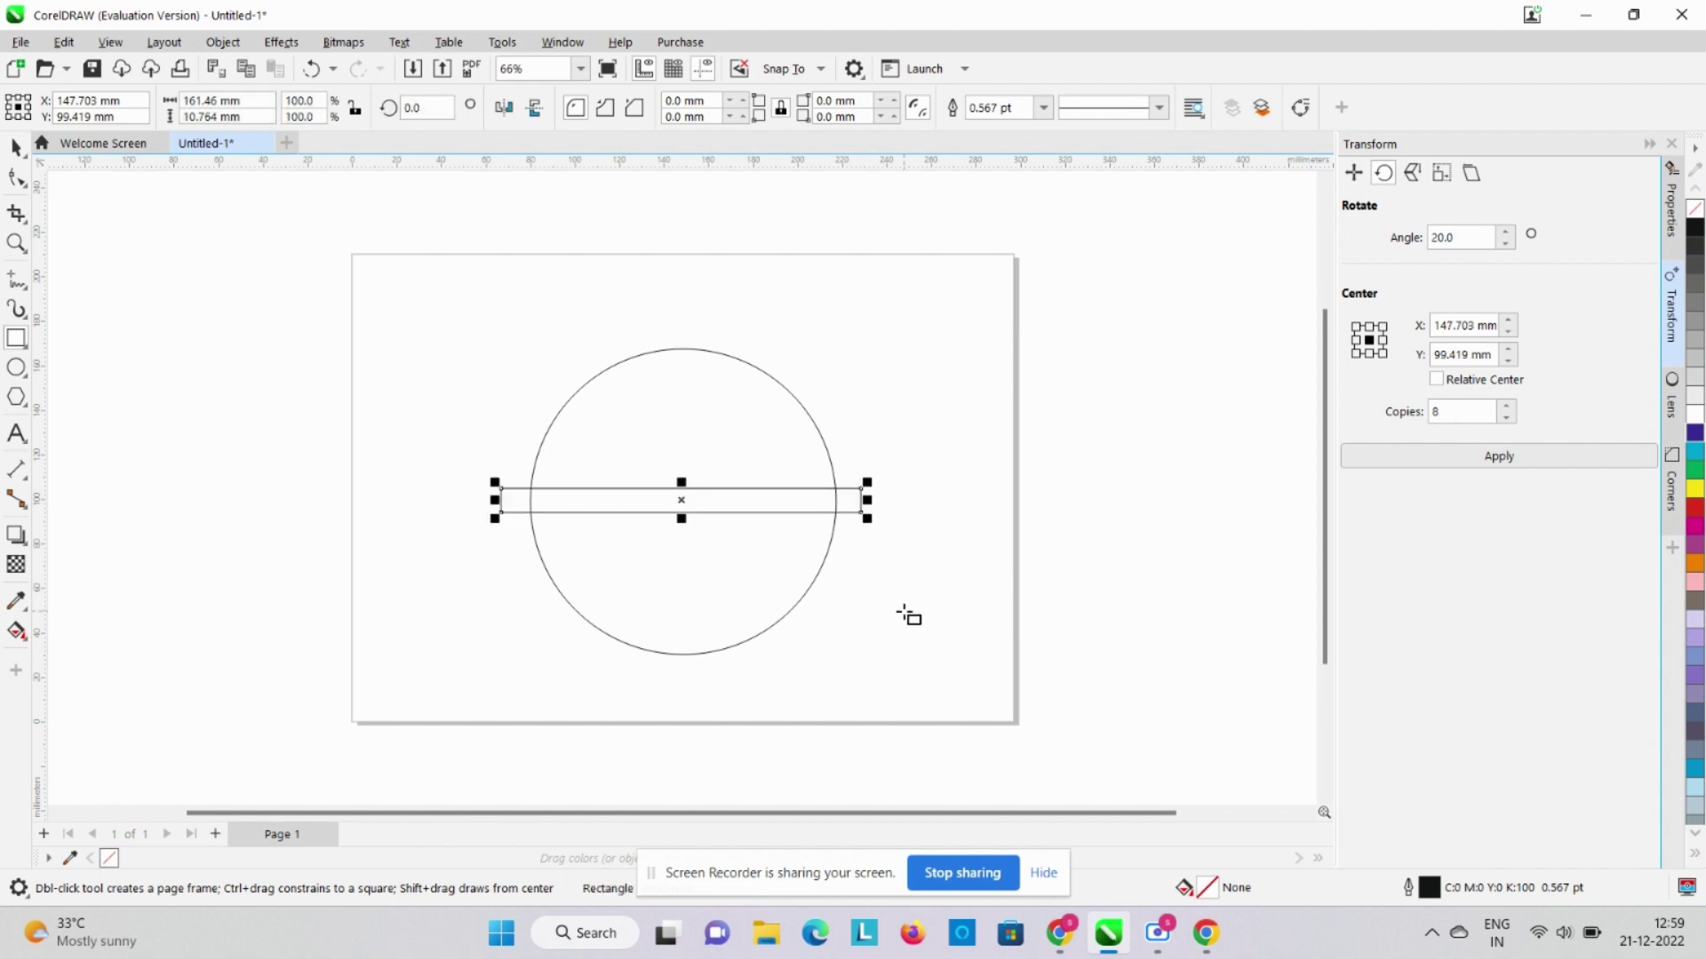
click(15, 149)
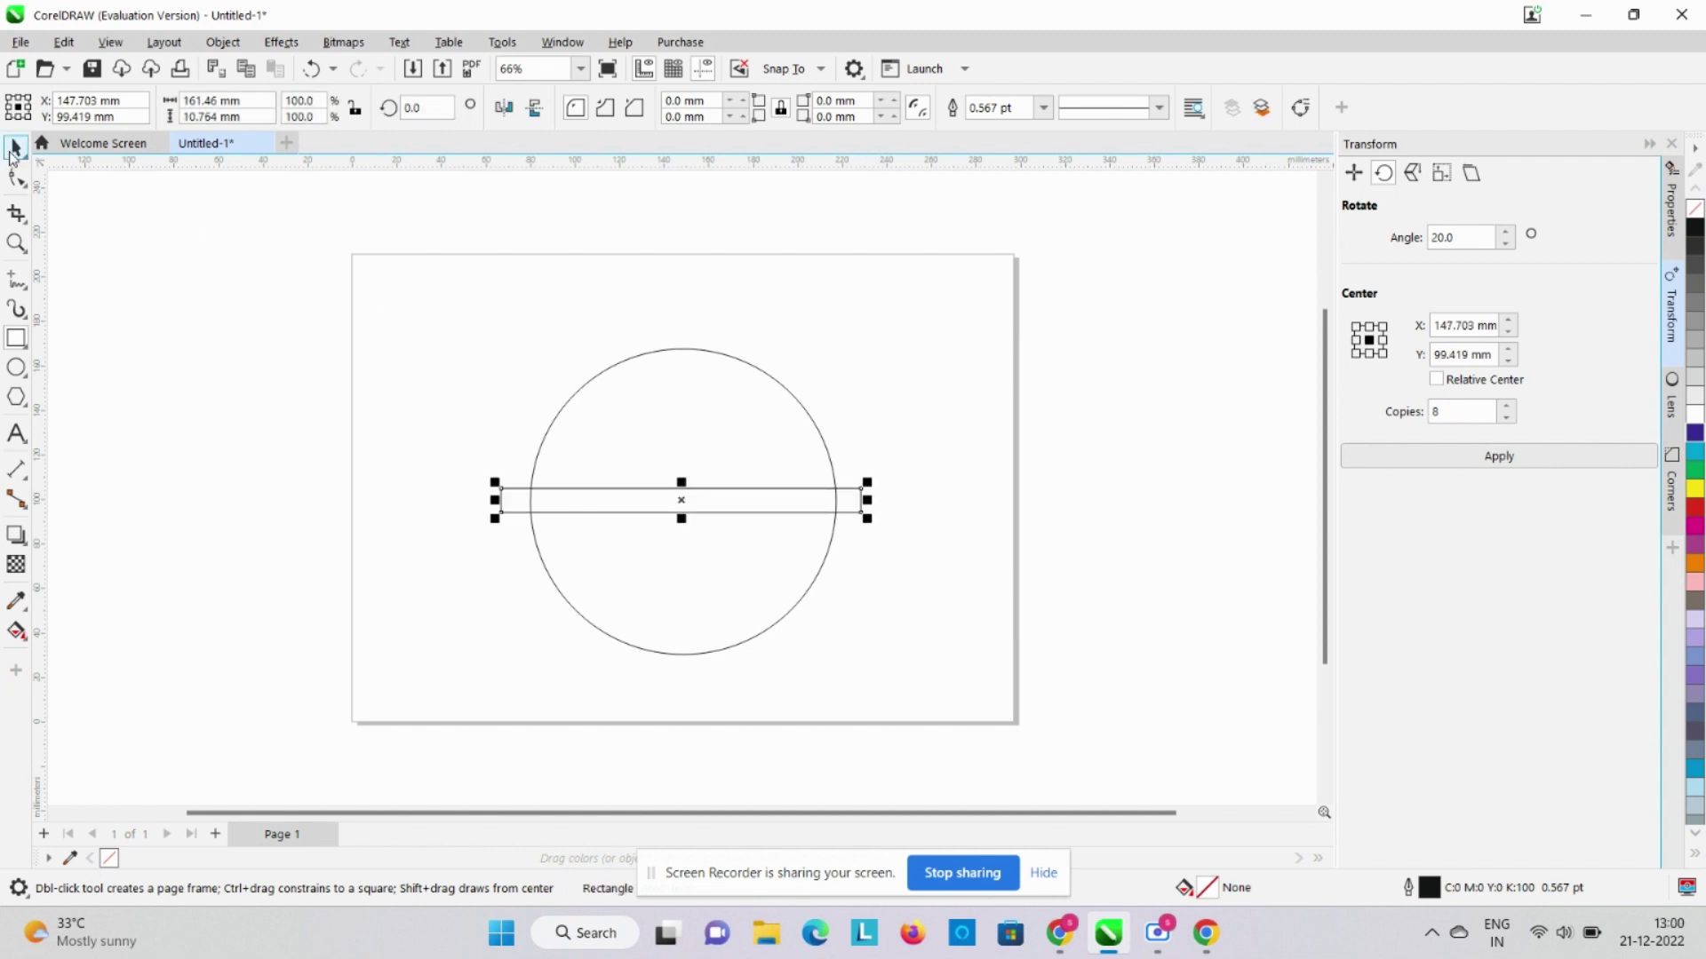
shift+click(631, 360)
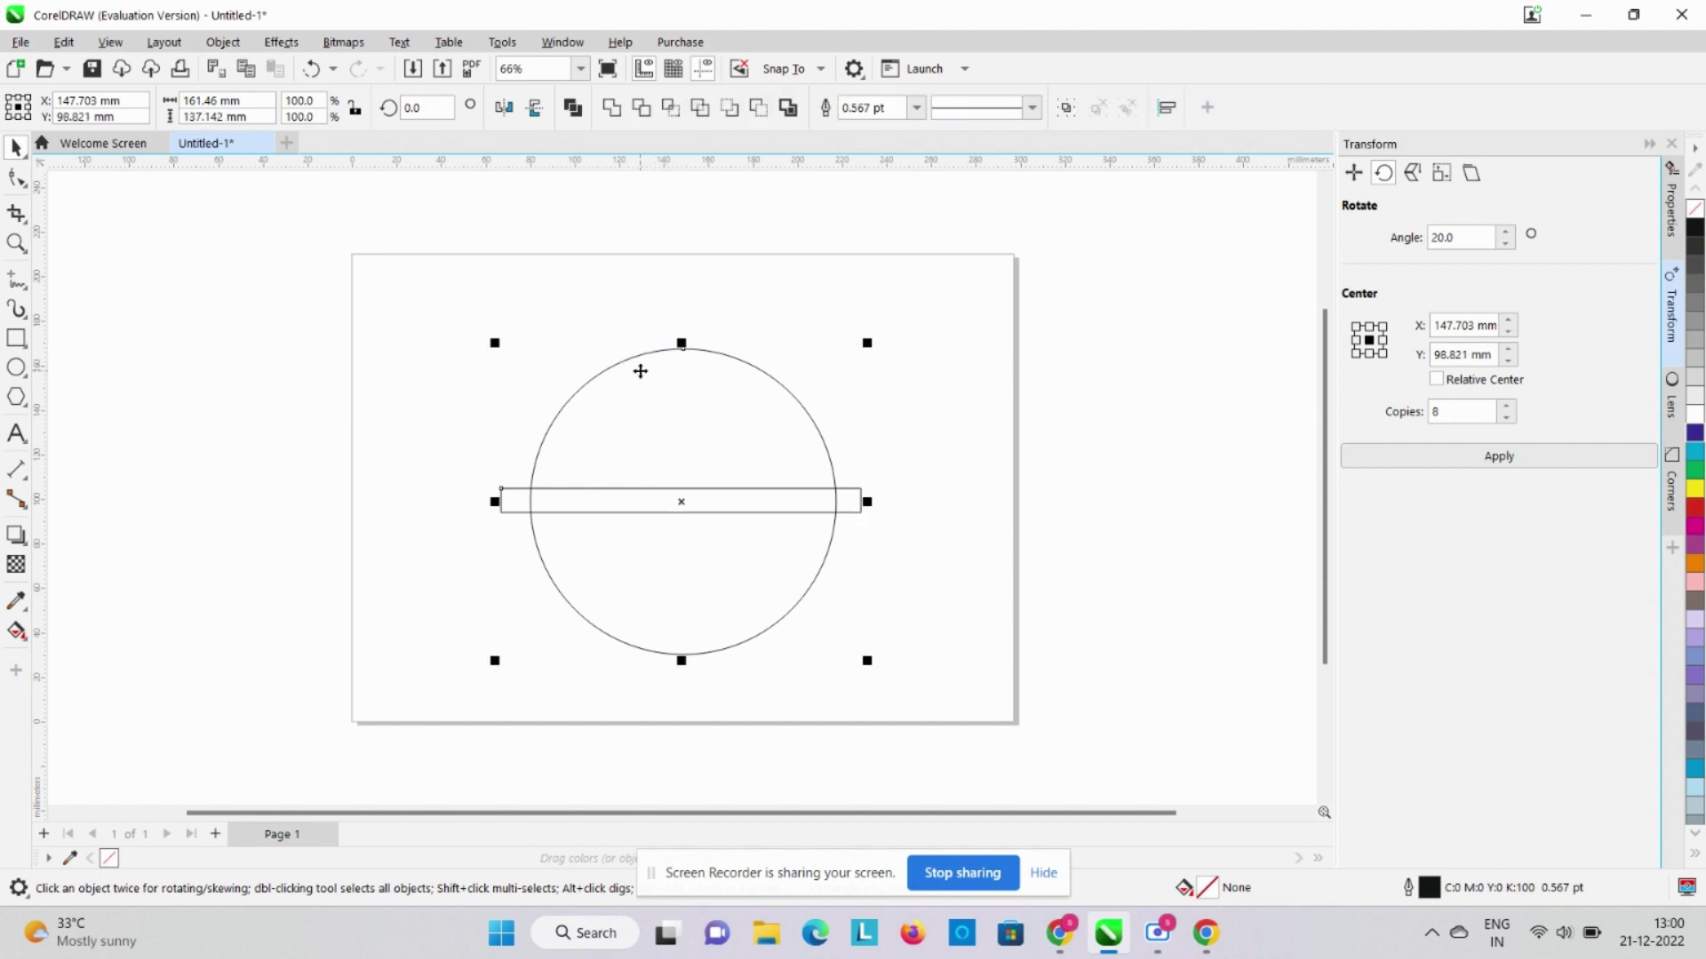
key(c)
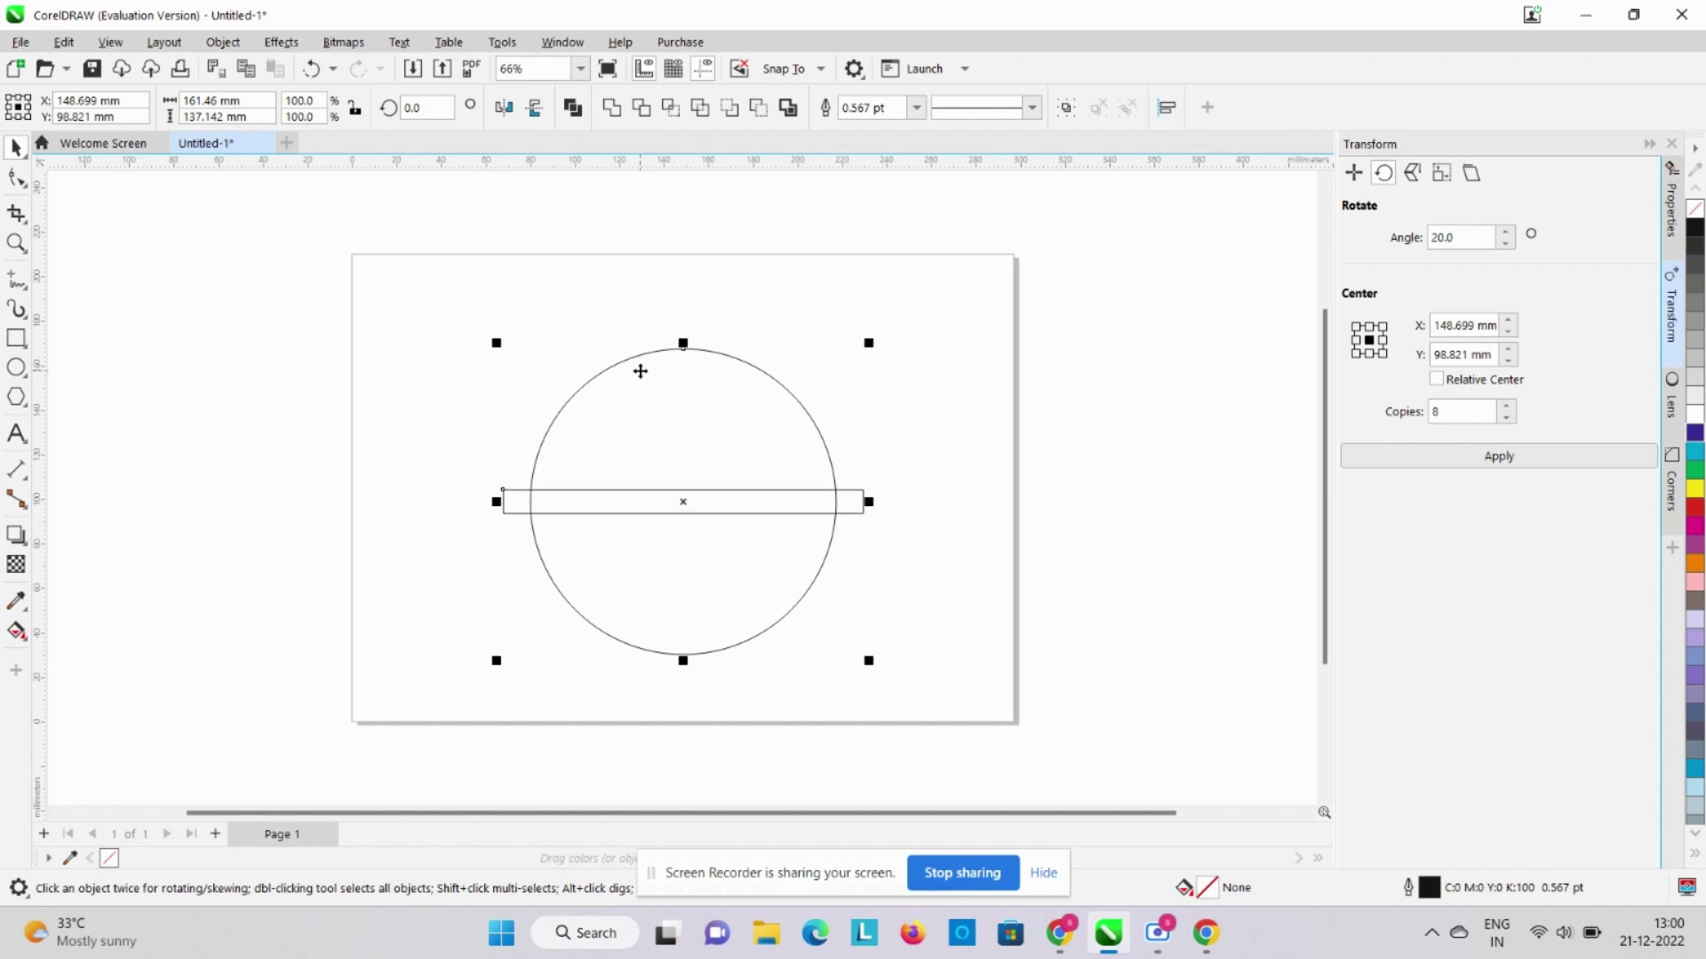
click(956, 579)
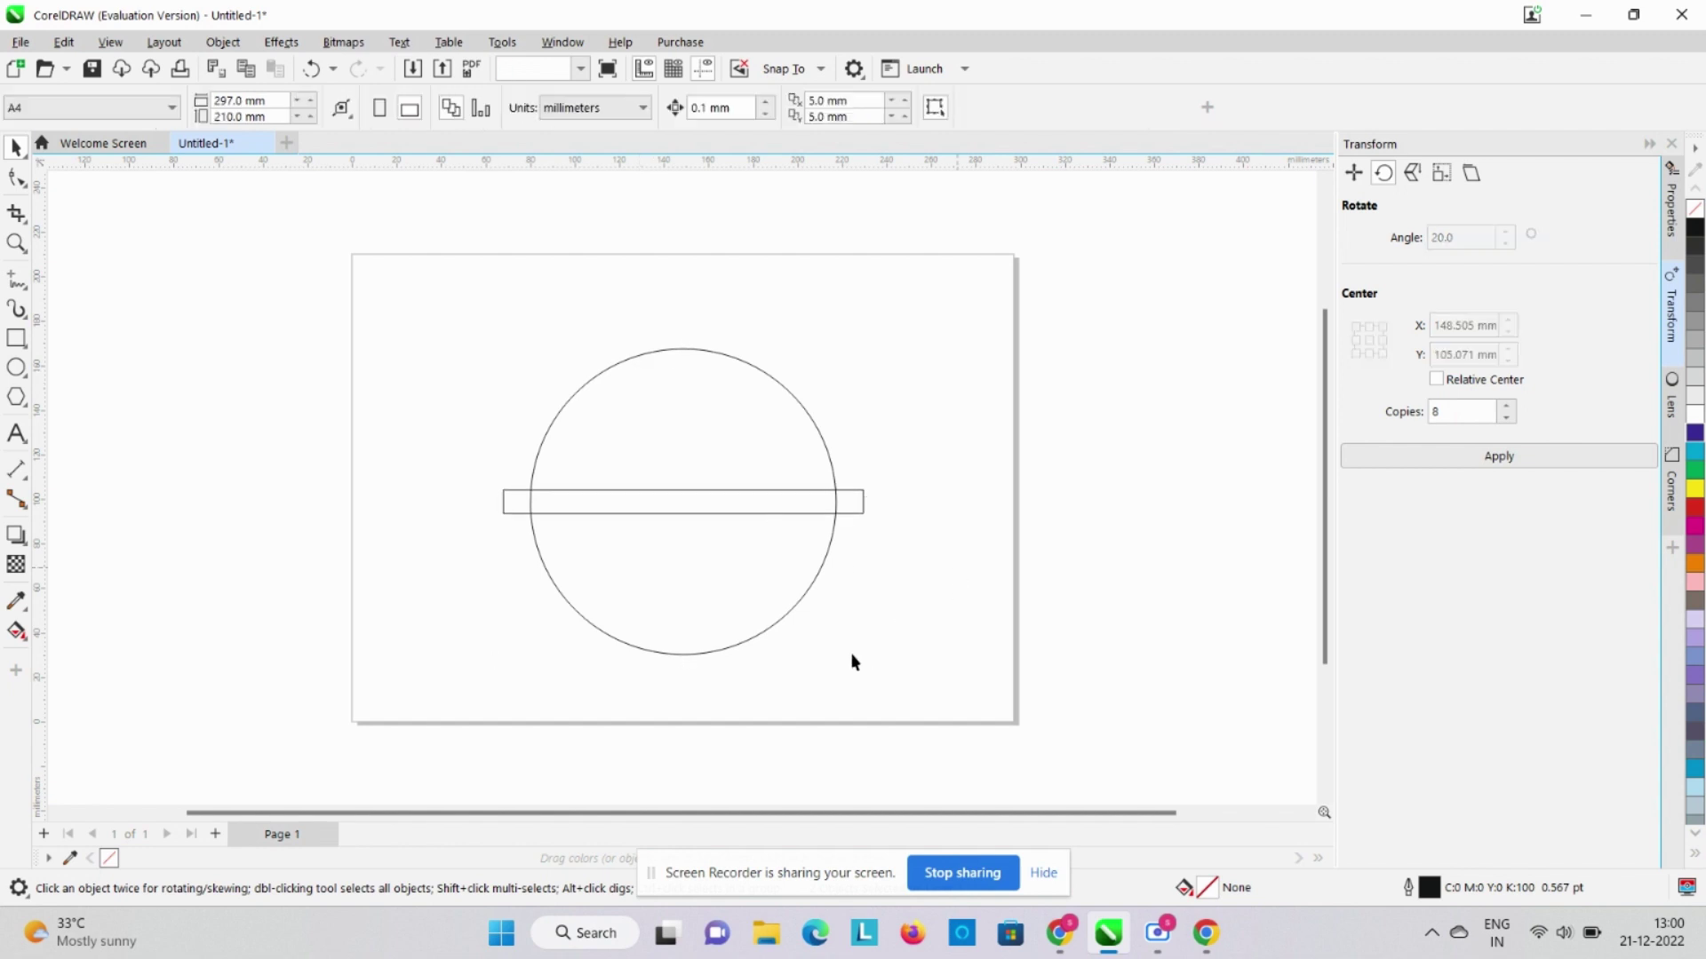
Try rotating the thin rectangle by 20 degrees with 1 copy, and undo it
click(631, 511)
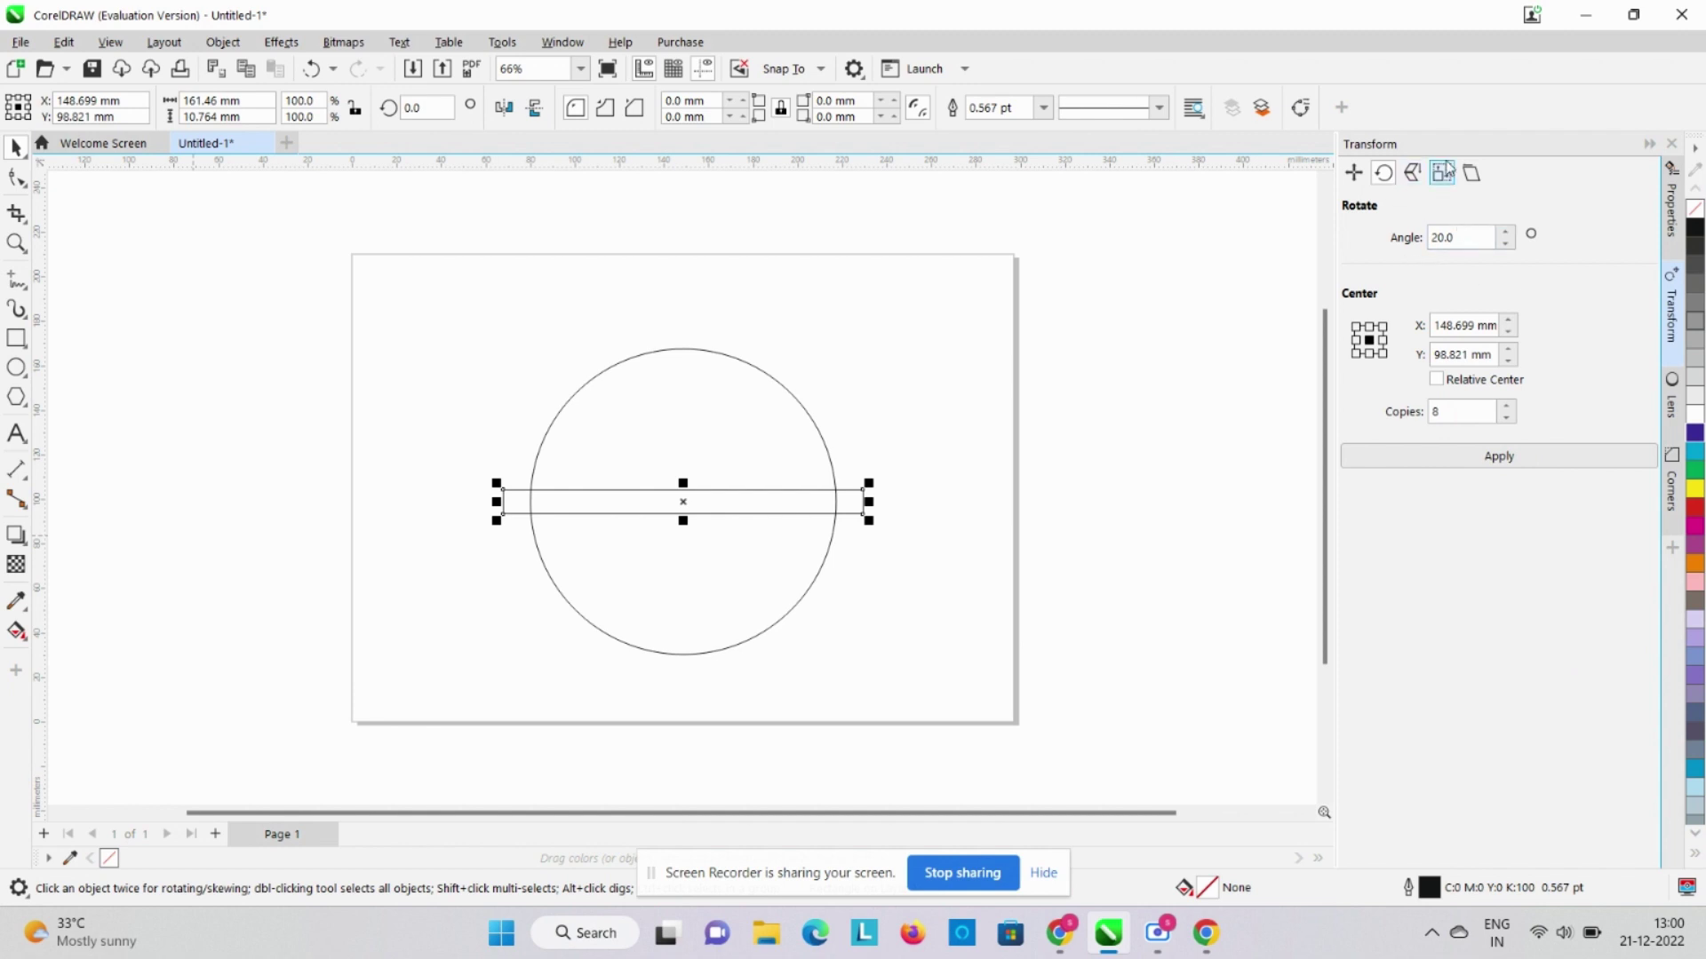
drag(1470, 237, 1421, 237)
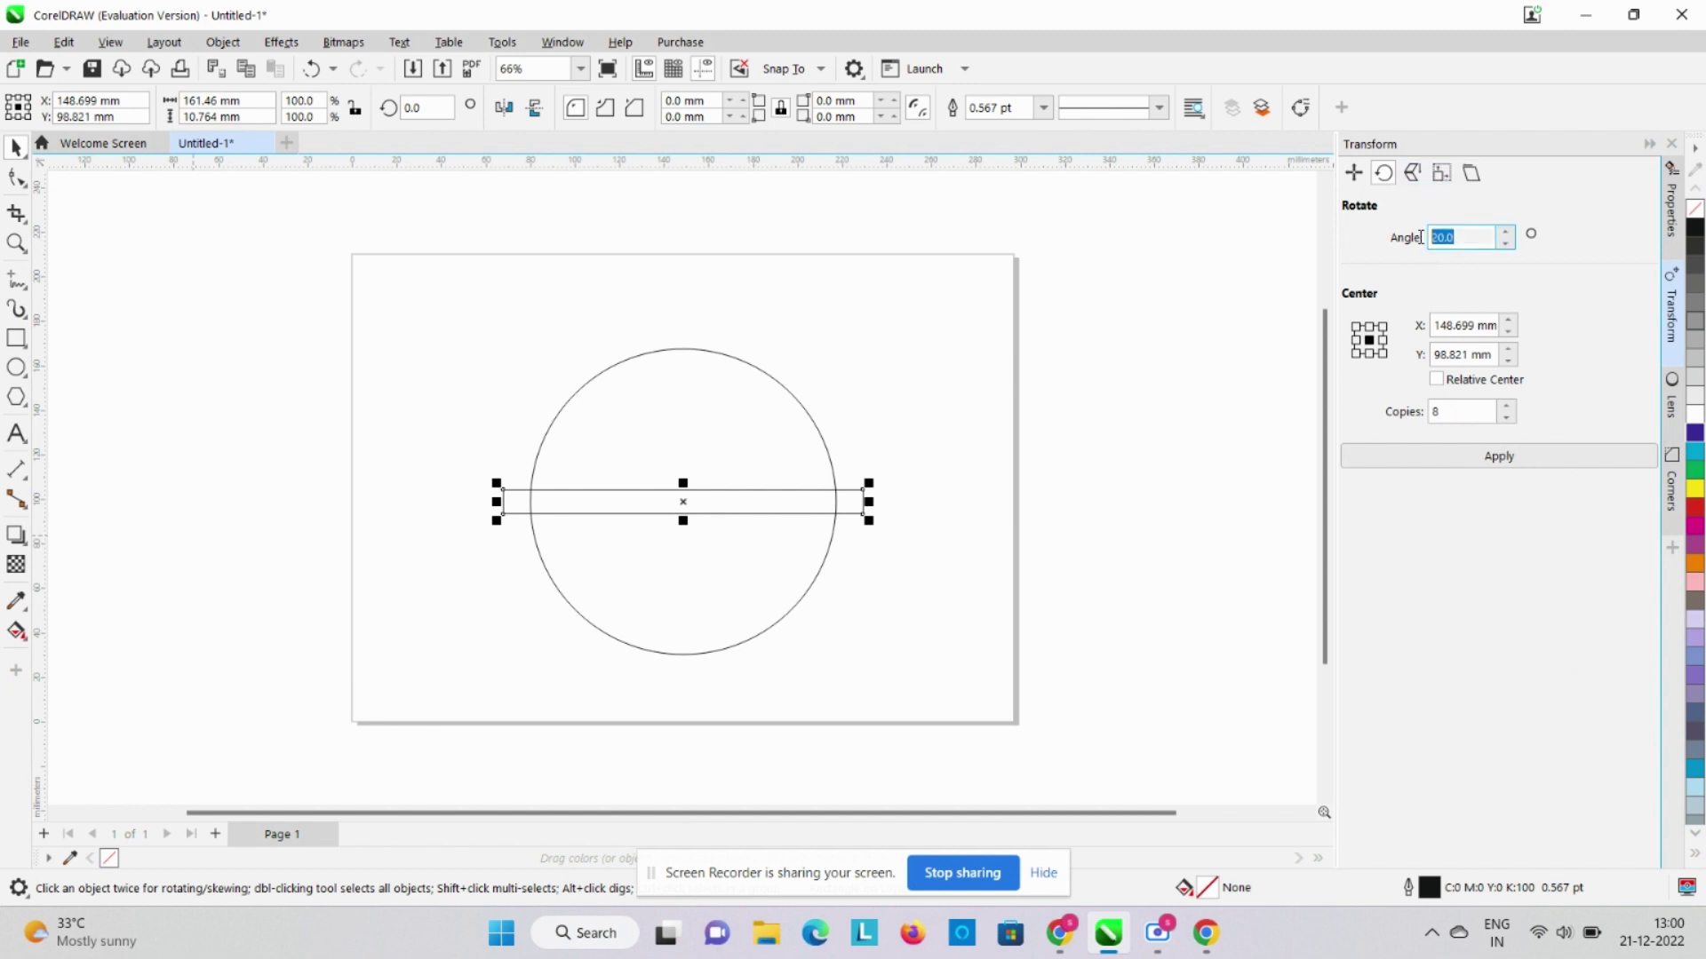
text(20)
click(1475, 412)
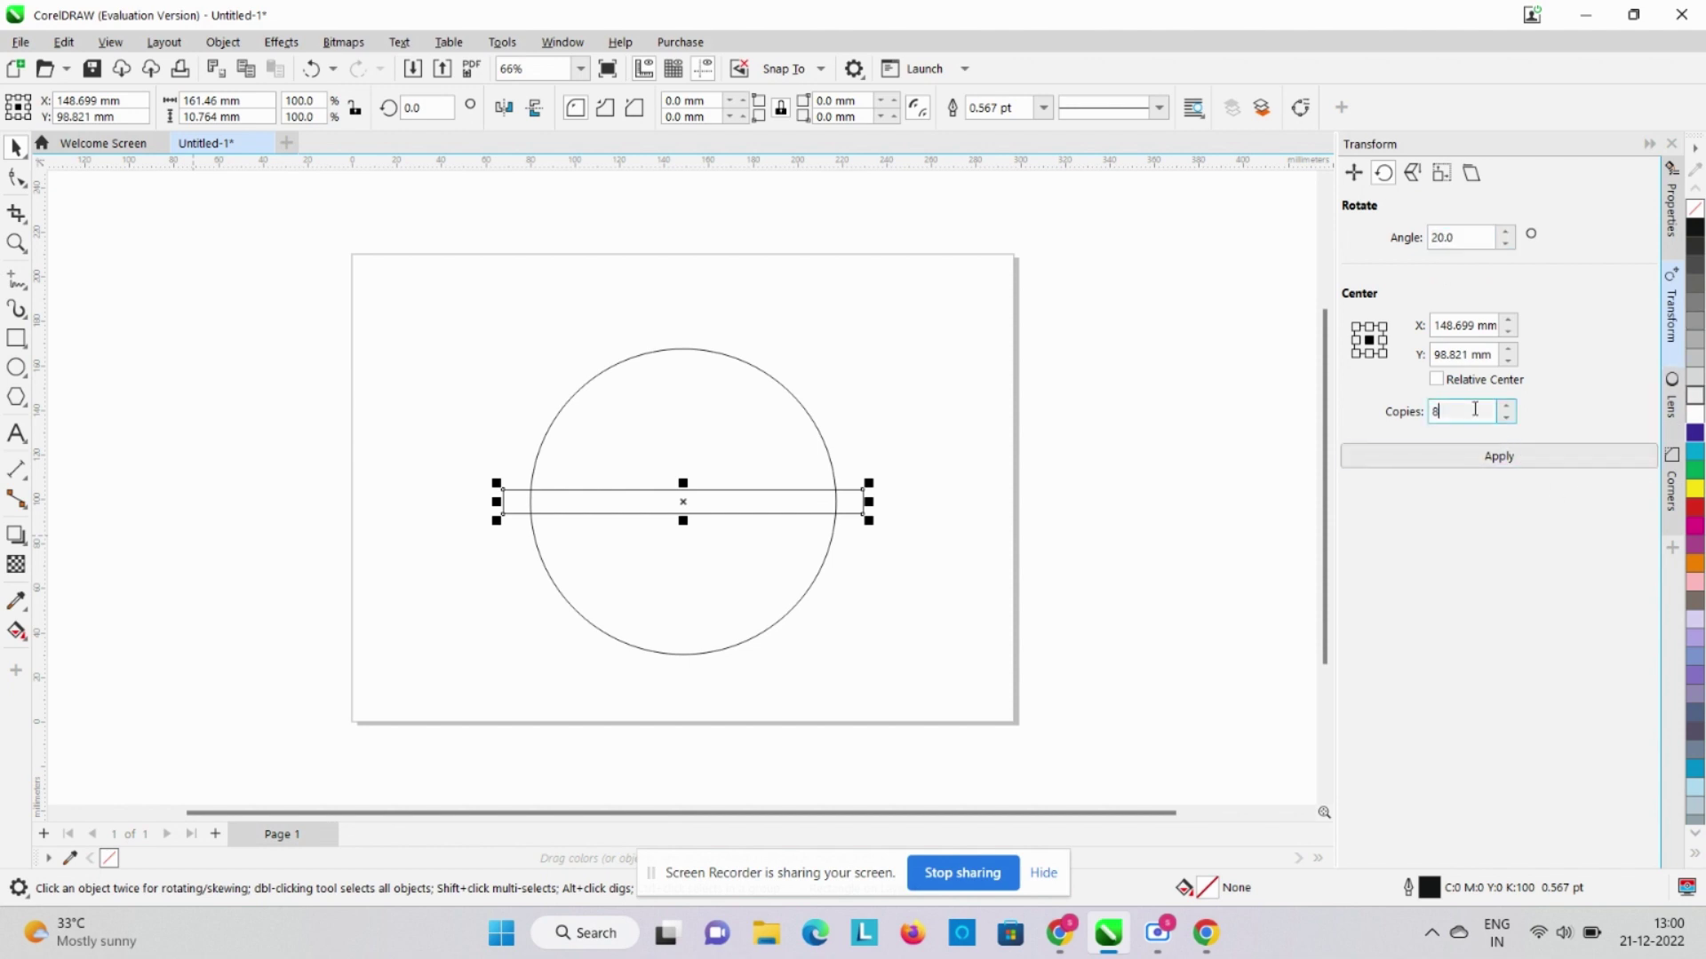
text(1)
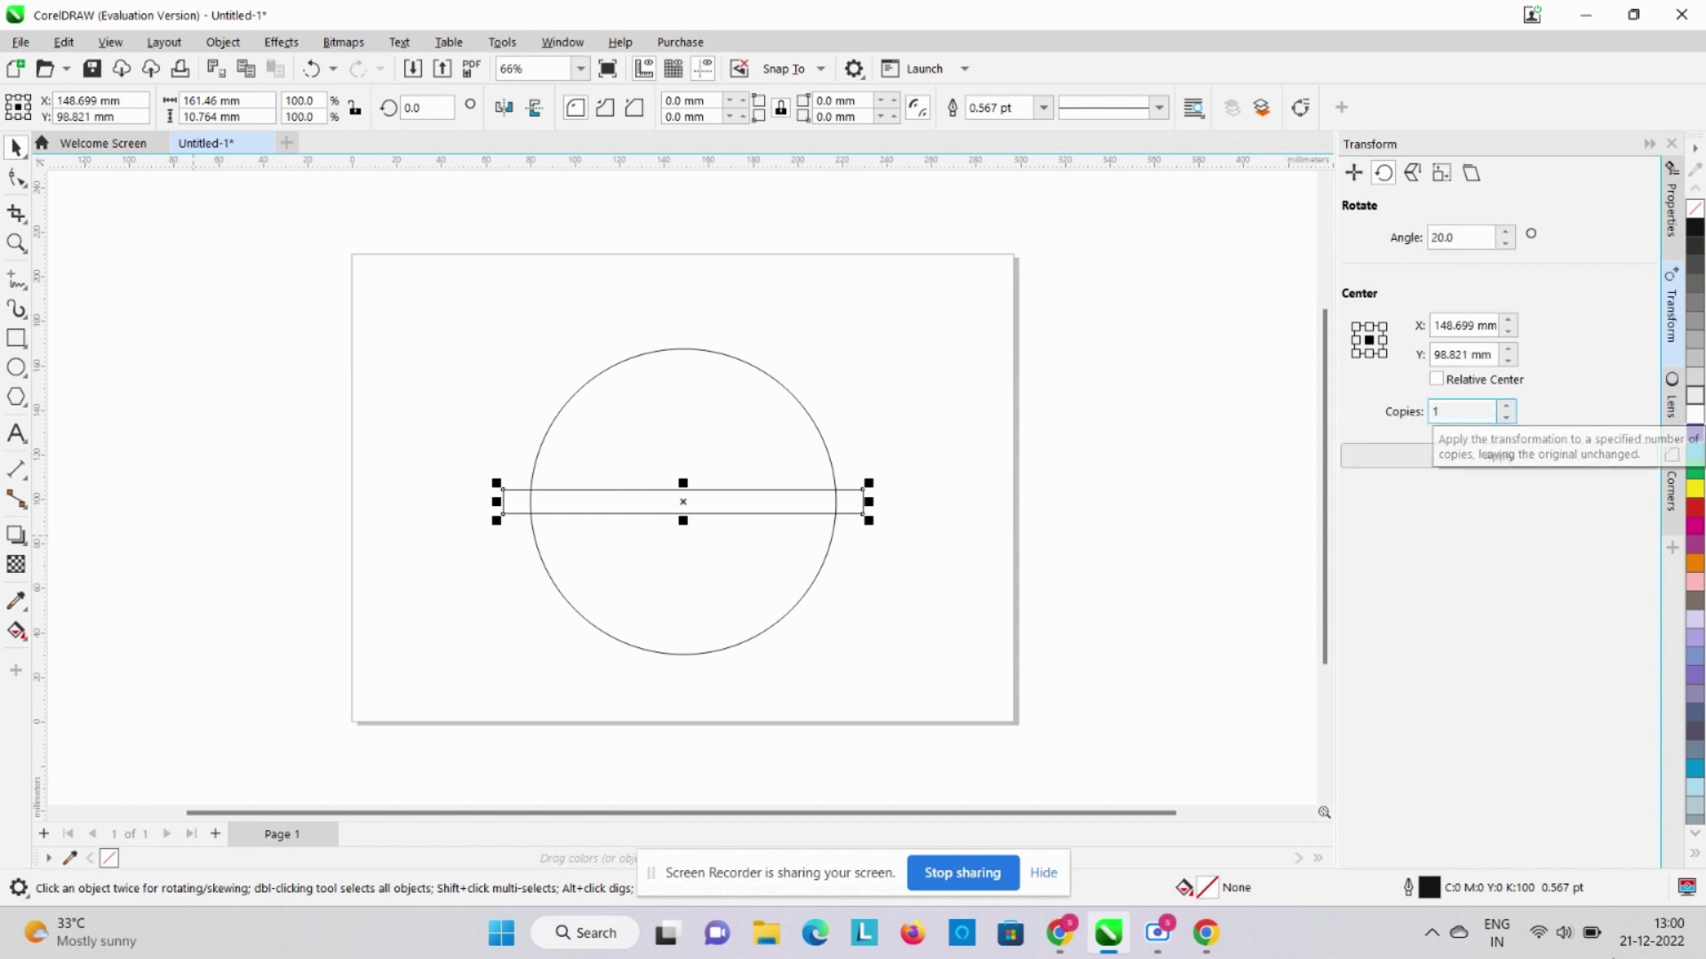
click(1500, 456)
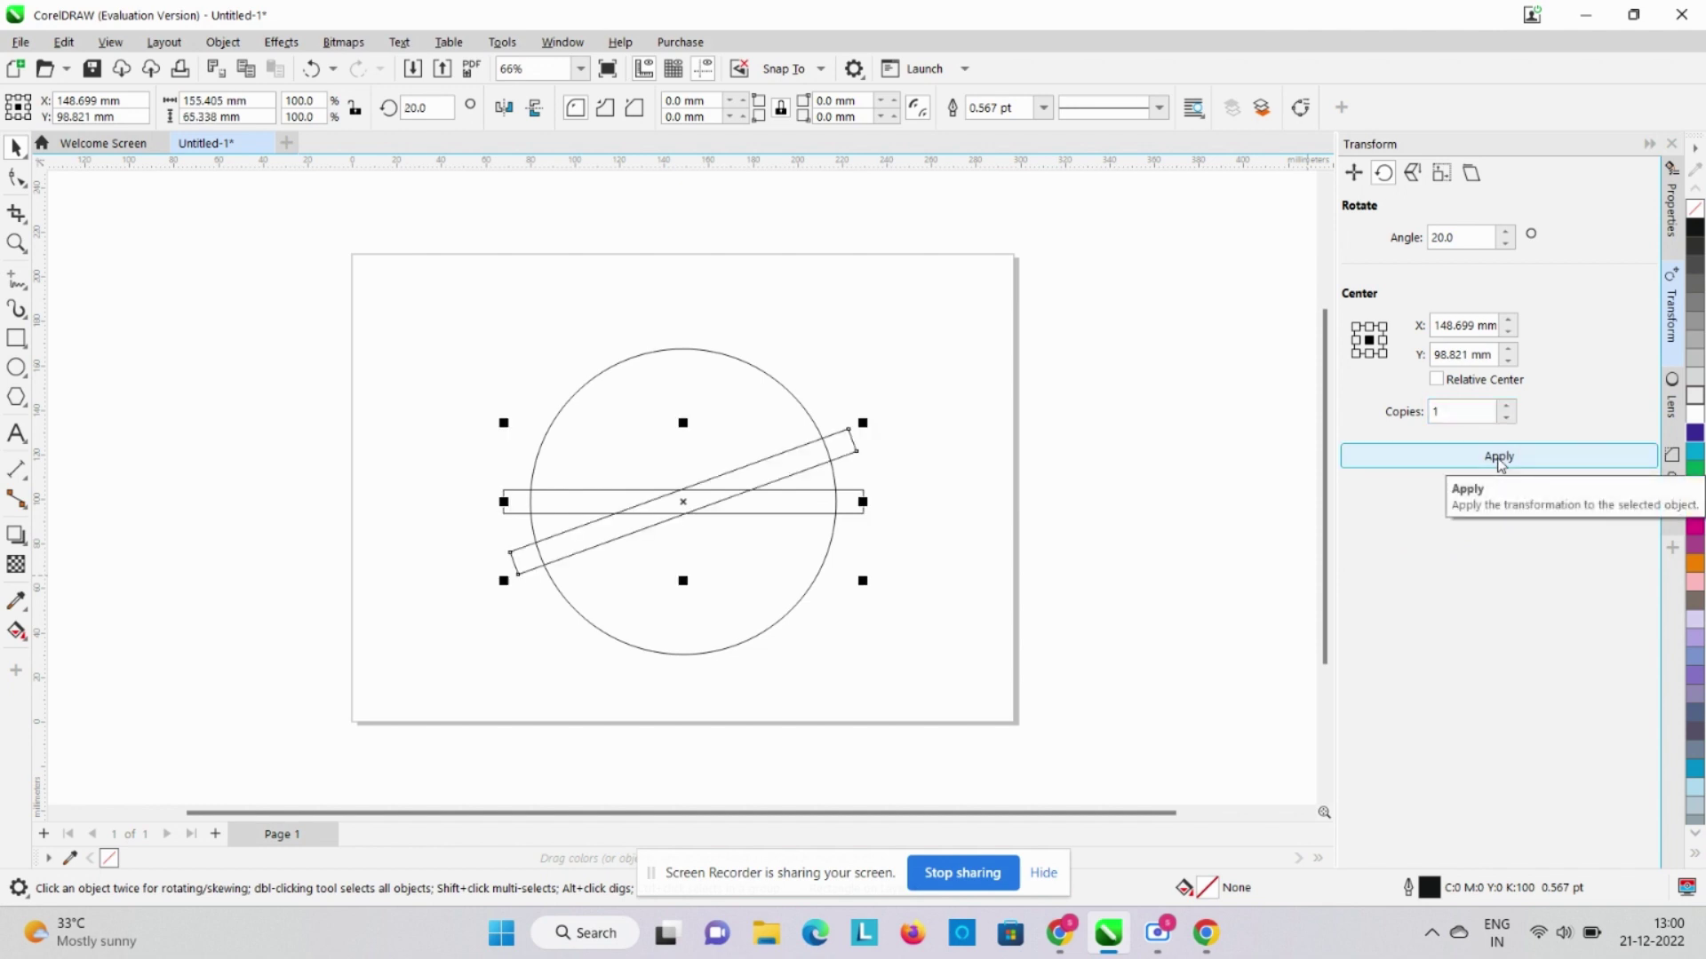
key(ctrl+z)
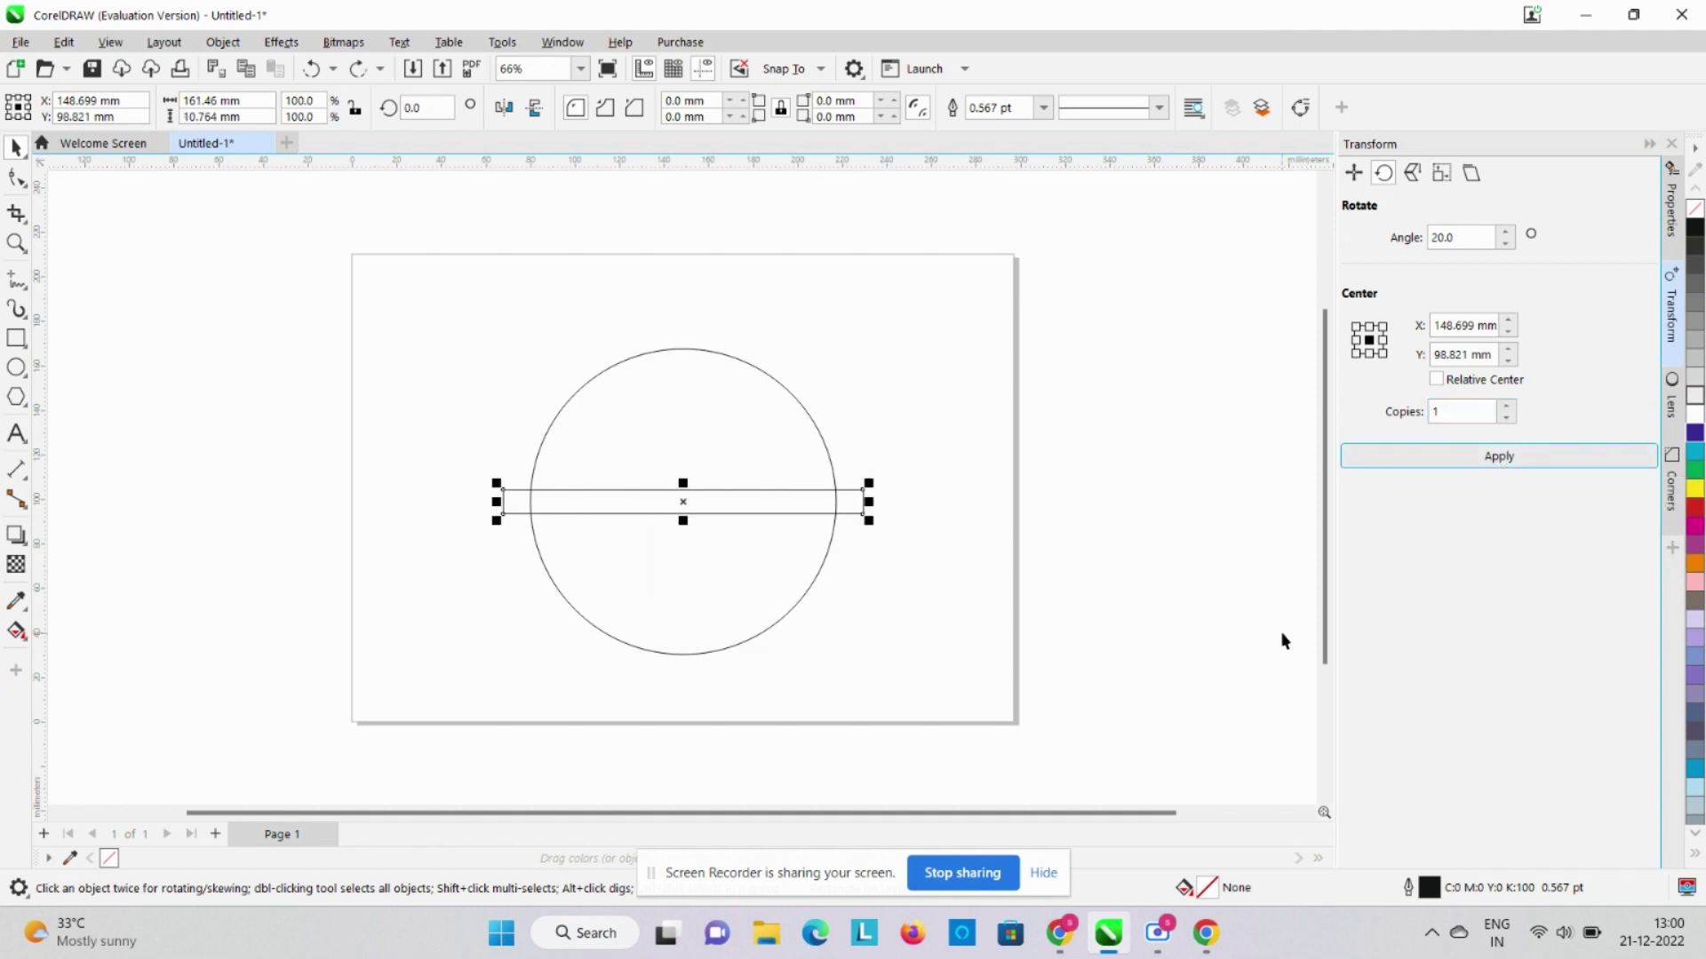
Rotate the thin rectangle by 20 degrees around its centre with 8 copies to form spokes over the circle
click(1455, 412)
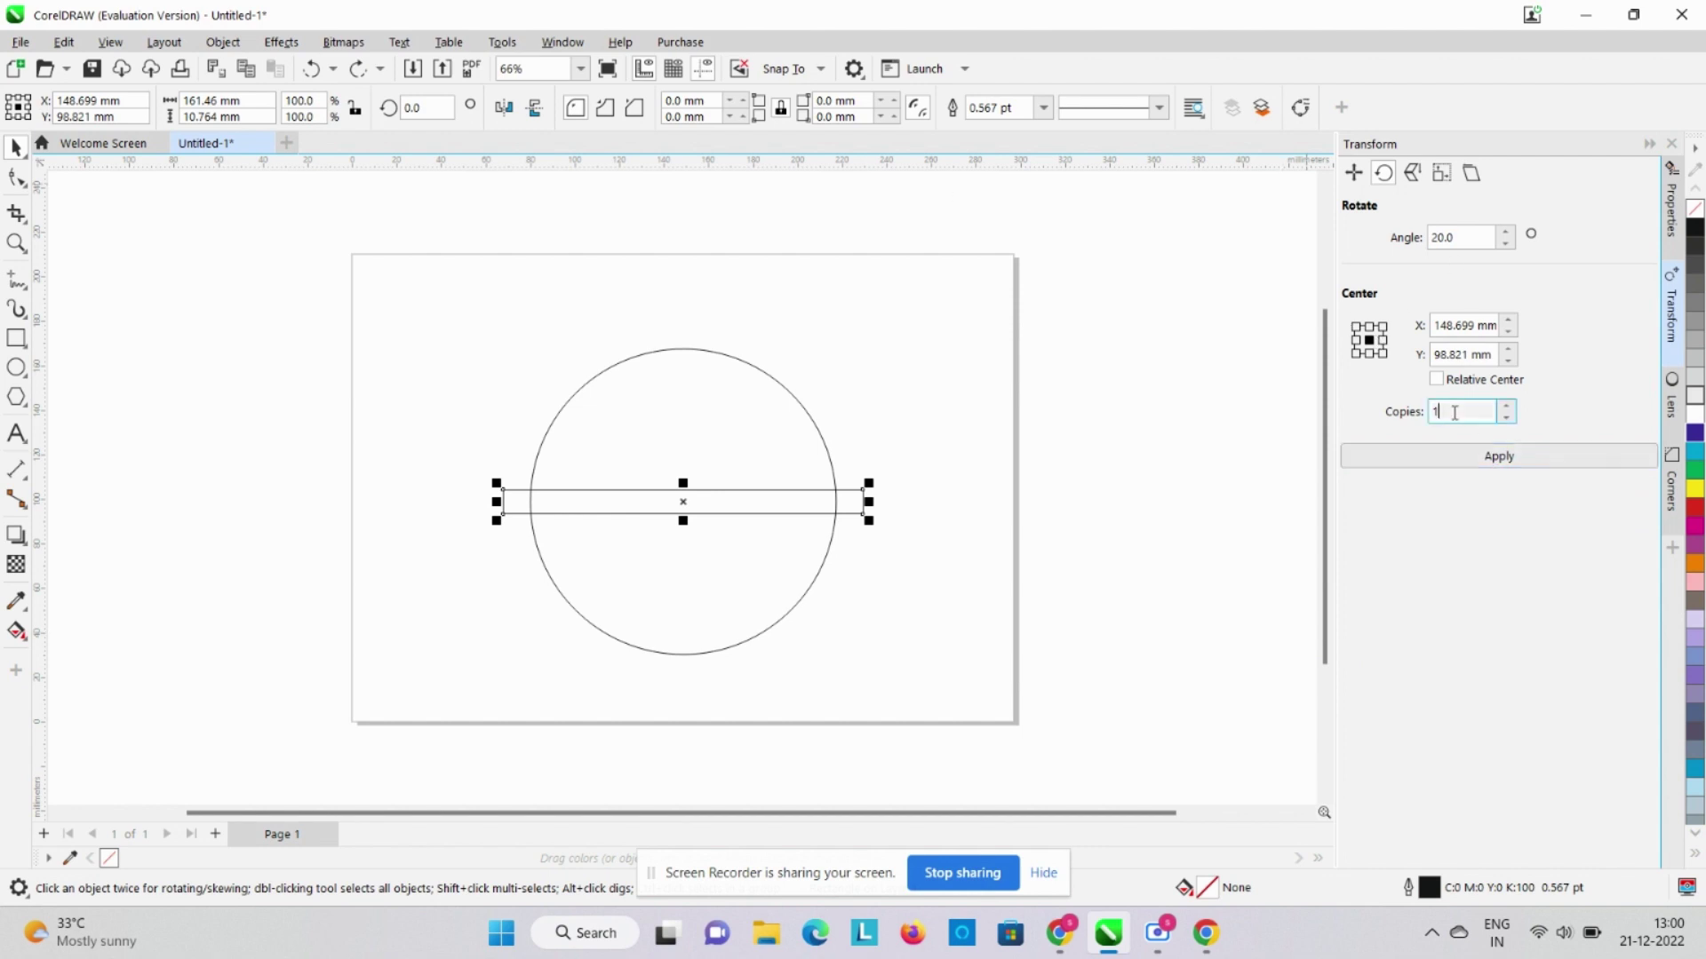
key(BackSpace)
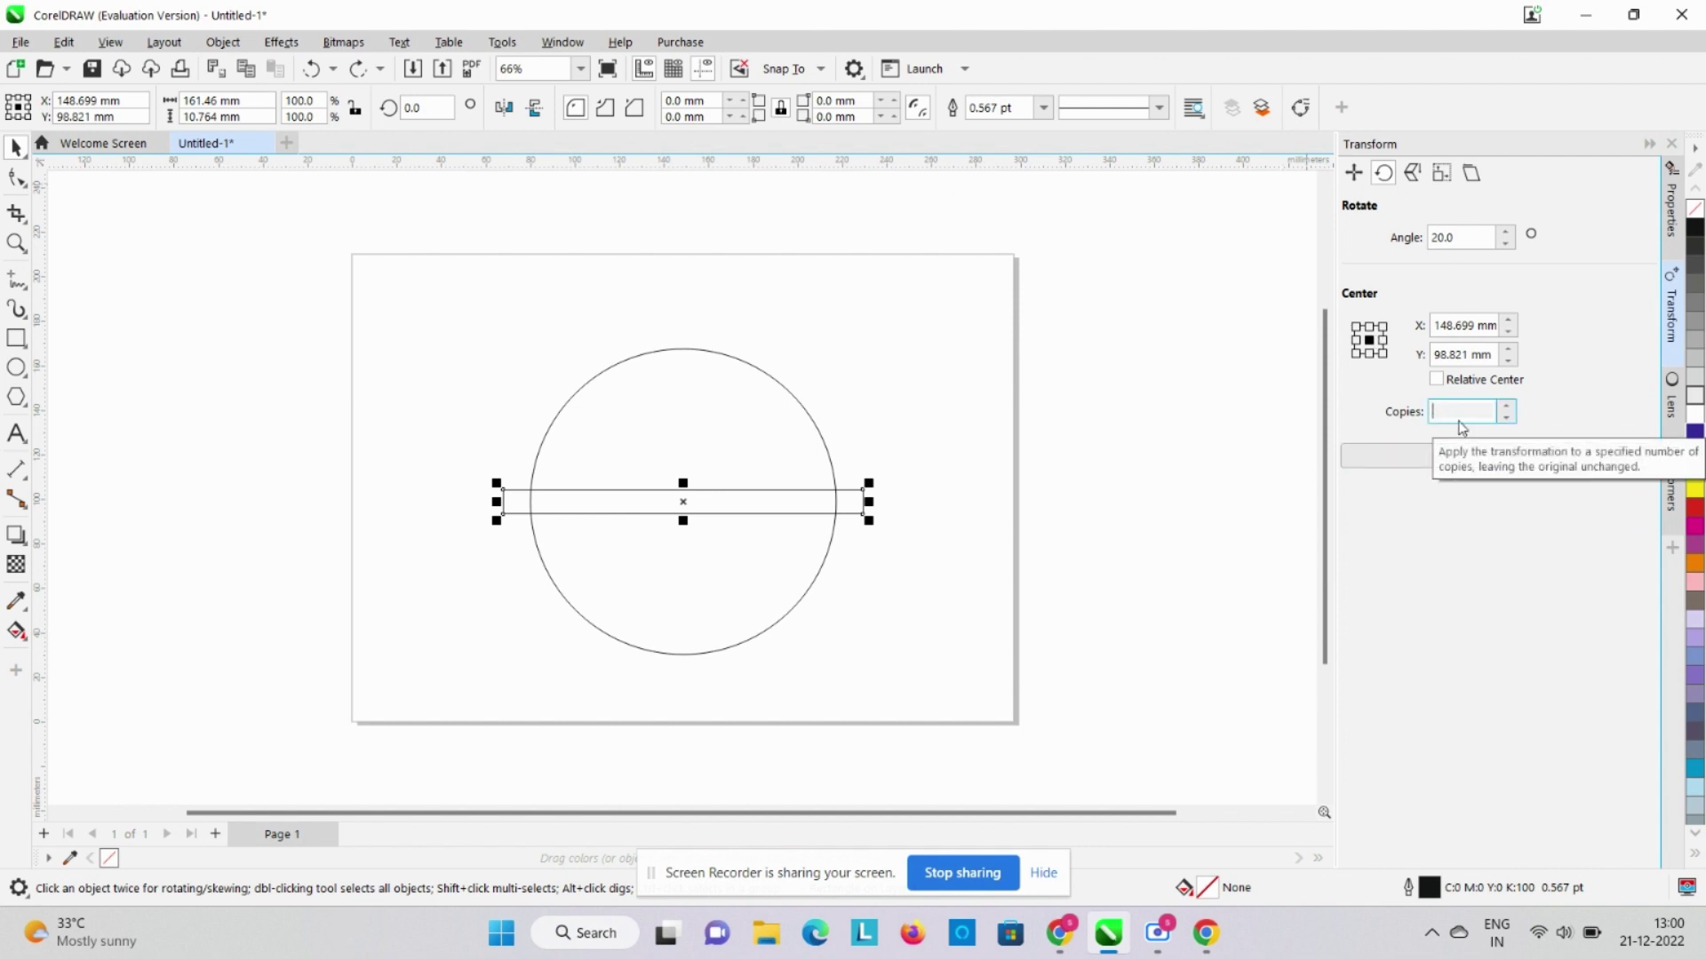
click(1471, 456)
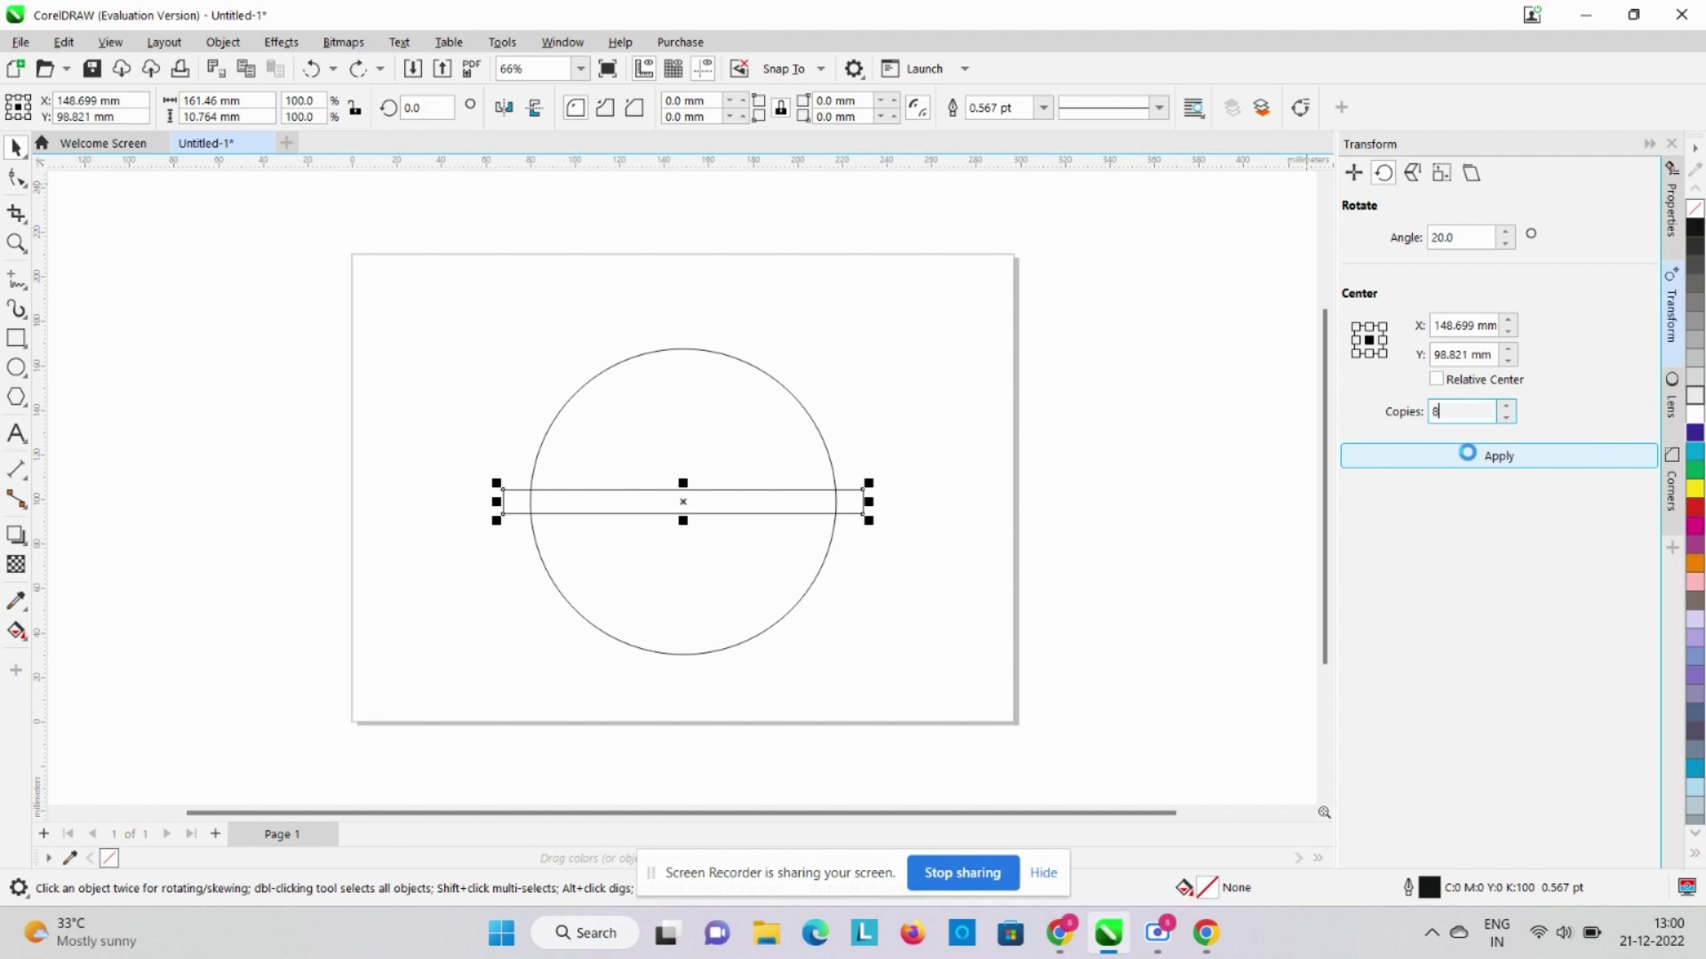
click(943, 535)
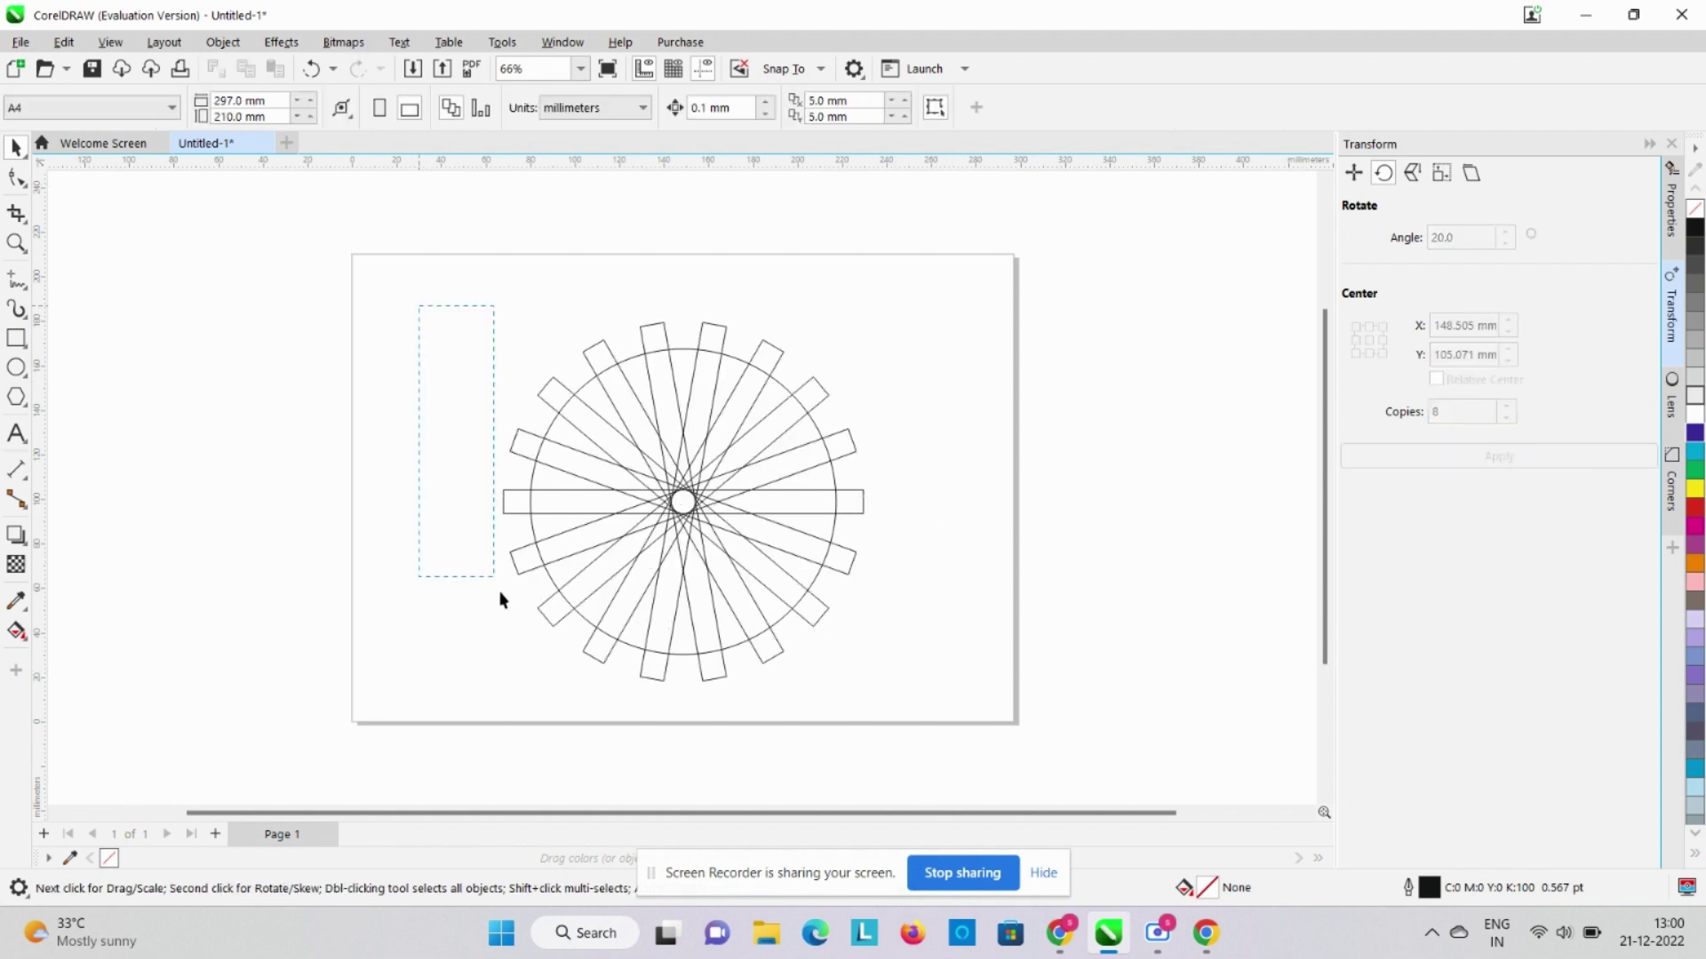
Scale the circle and all spokes together to about 115 mm wide and move them to the upper left of the page
mouse_move(500, 600)
mouse_down()
mouse_move(602, 697)
mouse_move(902, 724)
mouse_move(921, 705)
mouse_up()
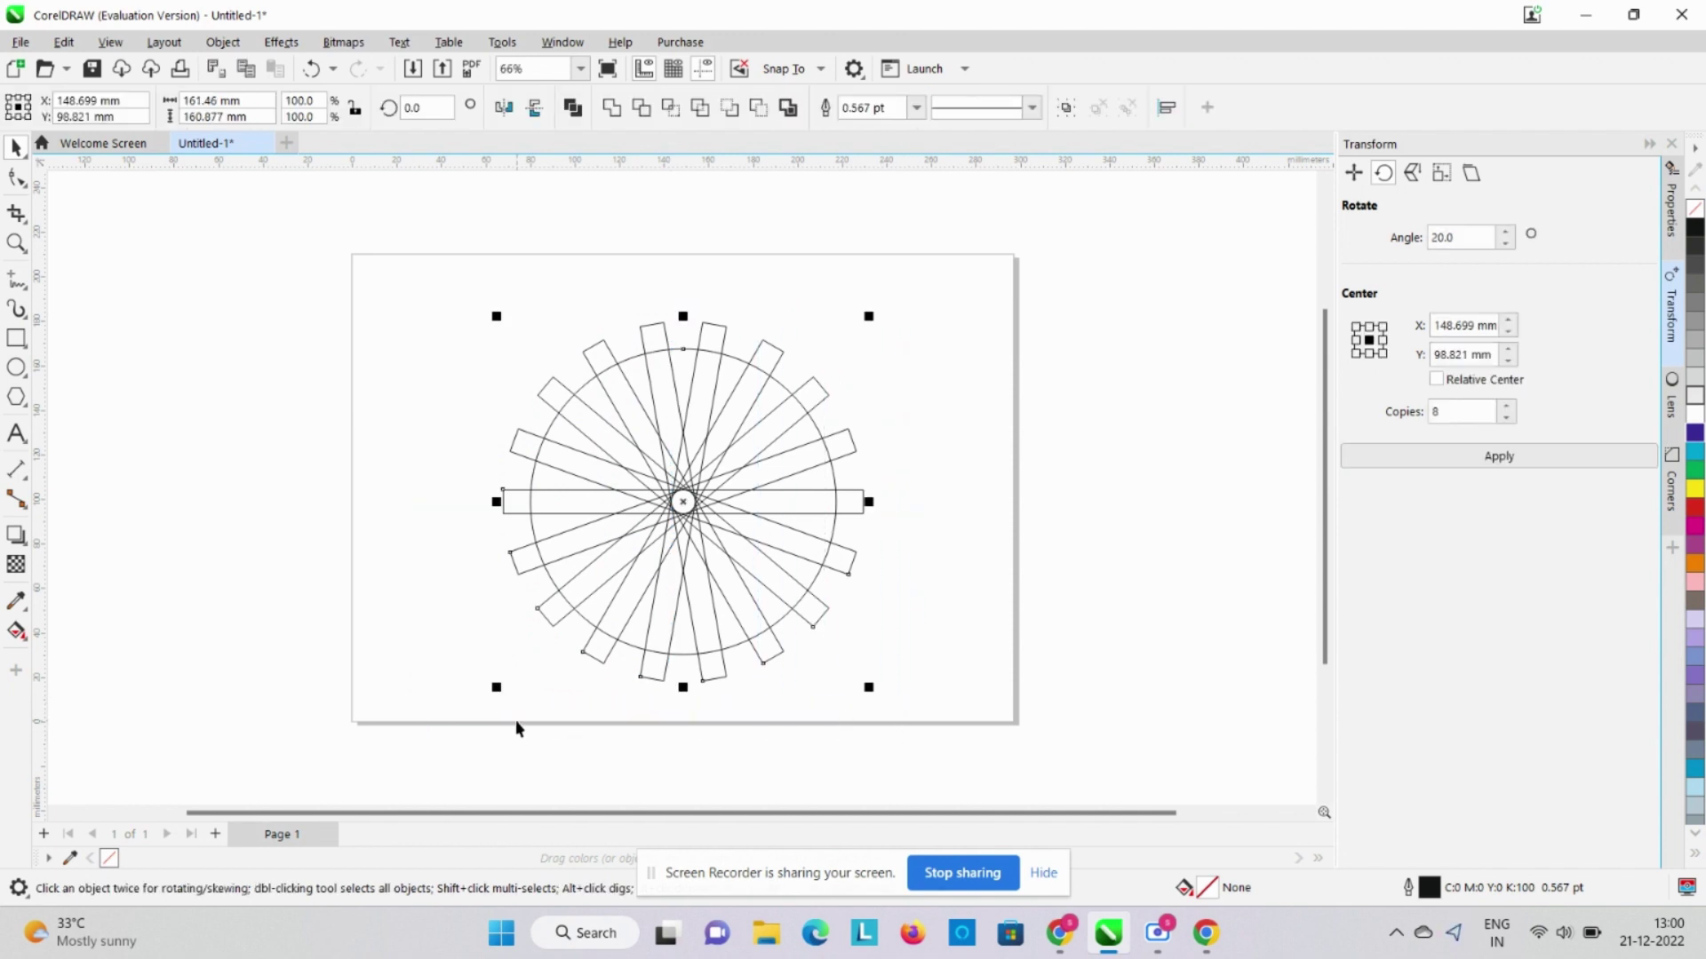
mouse_move(503, 688)
mouse_down()
mouse_move(563, 651)
mouse_move(548, 674)
mouse_up()
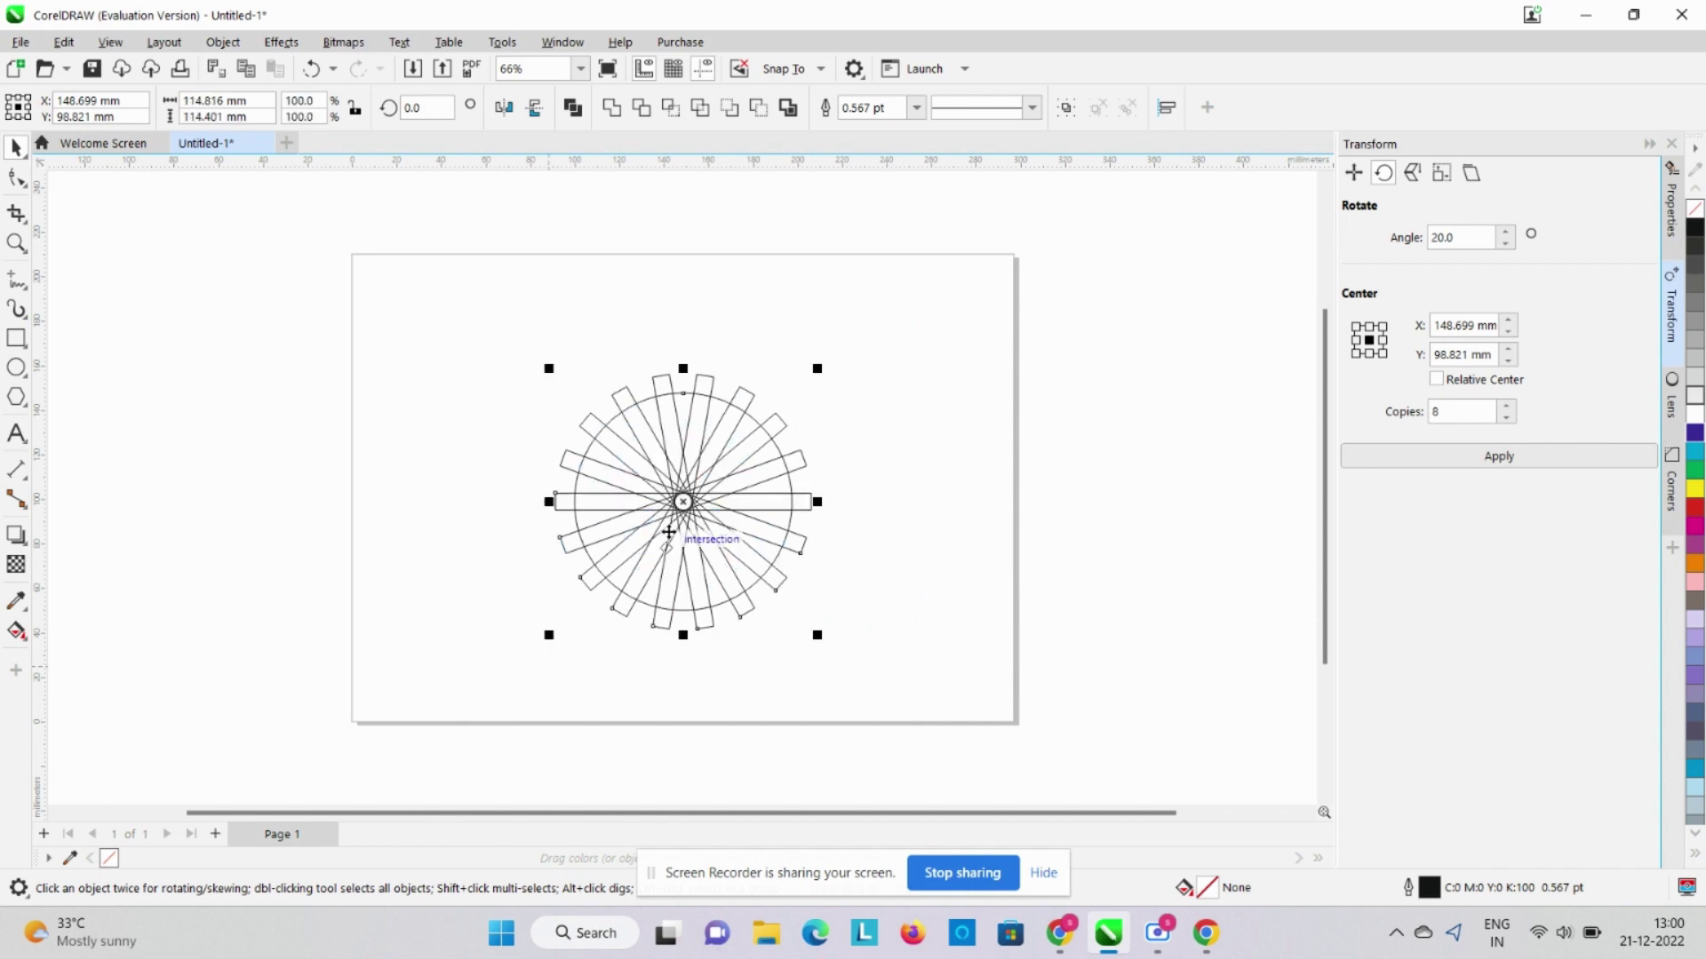
mouse_move(682, 502)
mouse_down()
mouse_move(576, 427)
mouse_move(530, 438)
mouse_up()
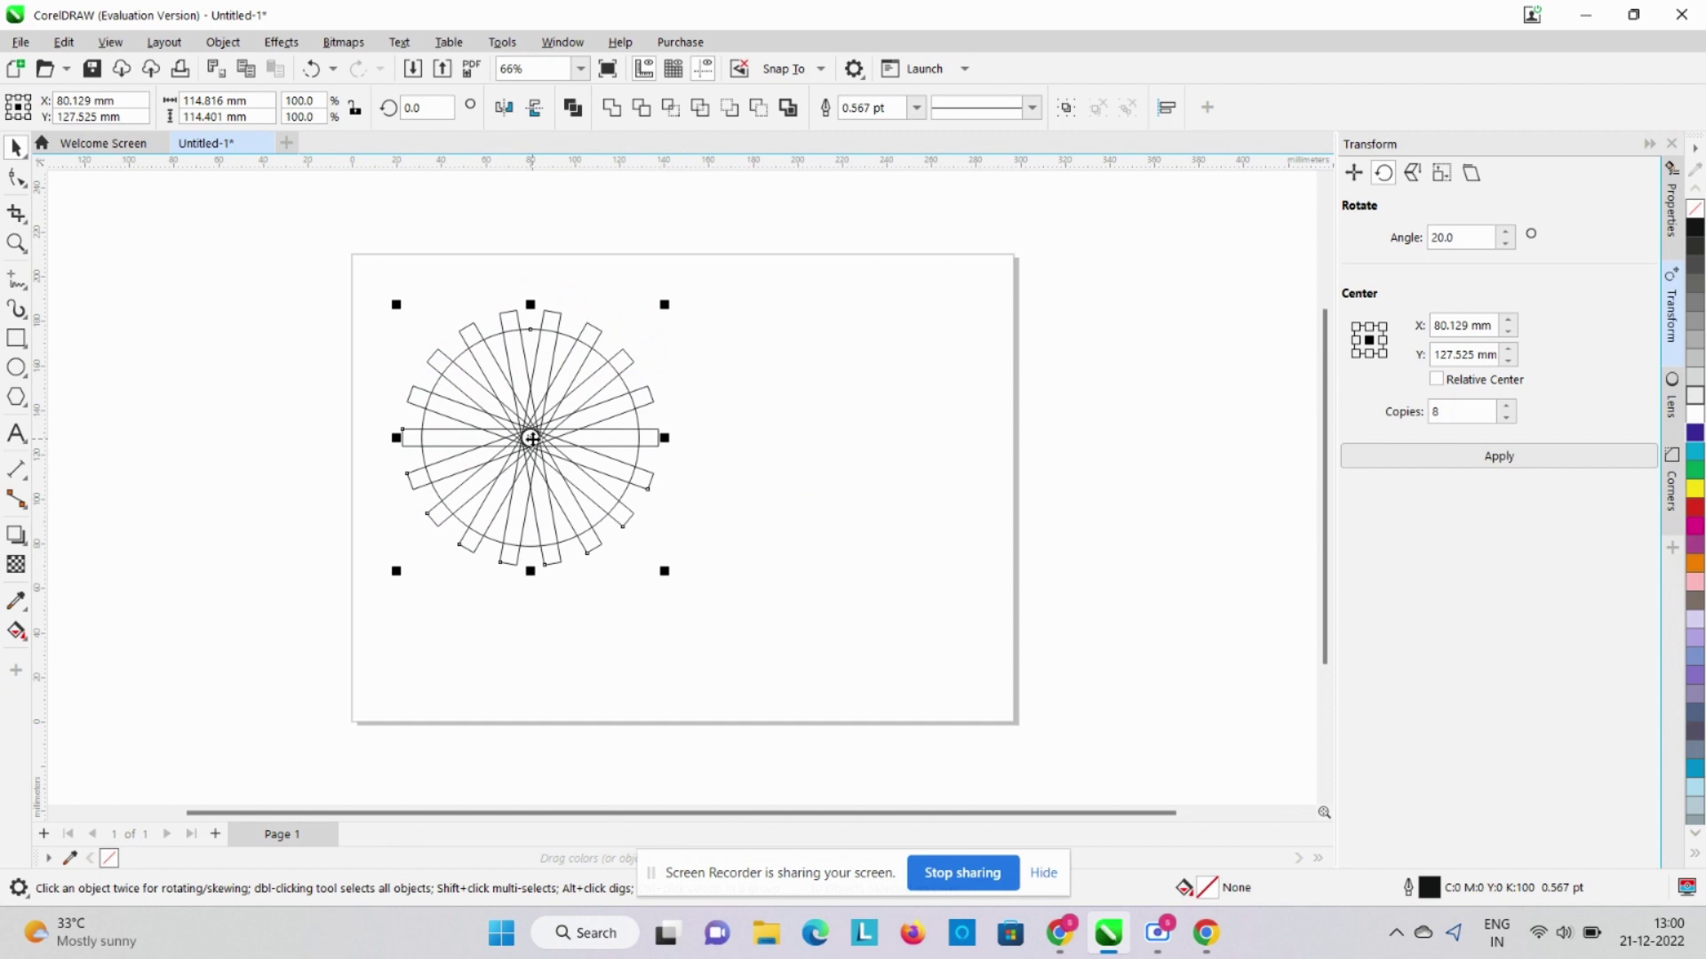
Duplicate the spoked wheel to the lower right of the page and weld the copy into one gear outline
mouse_move(540, 443)
mouse_down()
mouse_move(761, 538)
mouse_move(826, 546)
mouse_up()
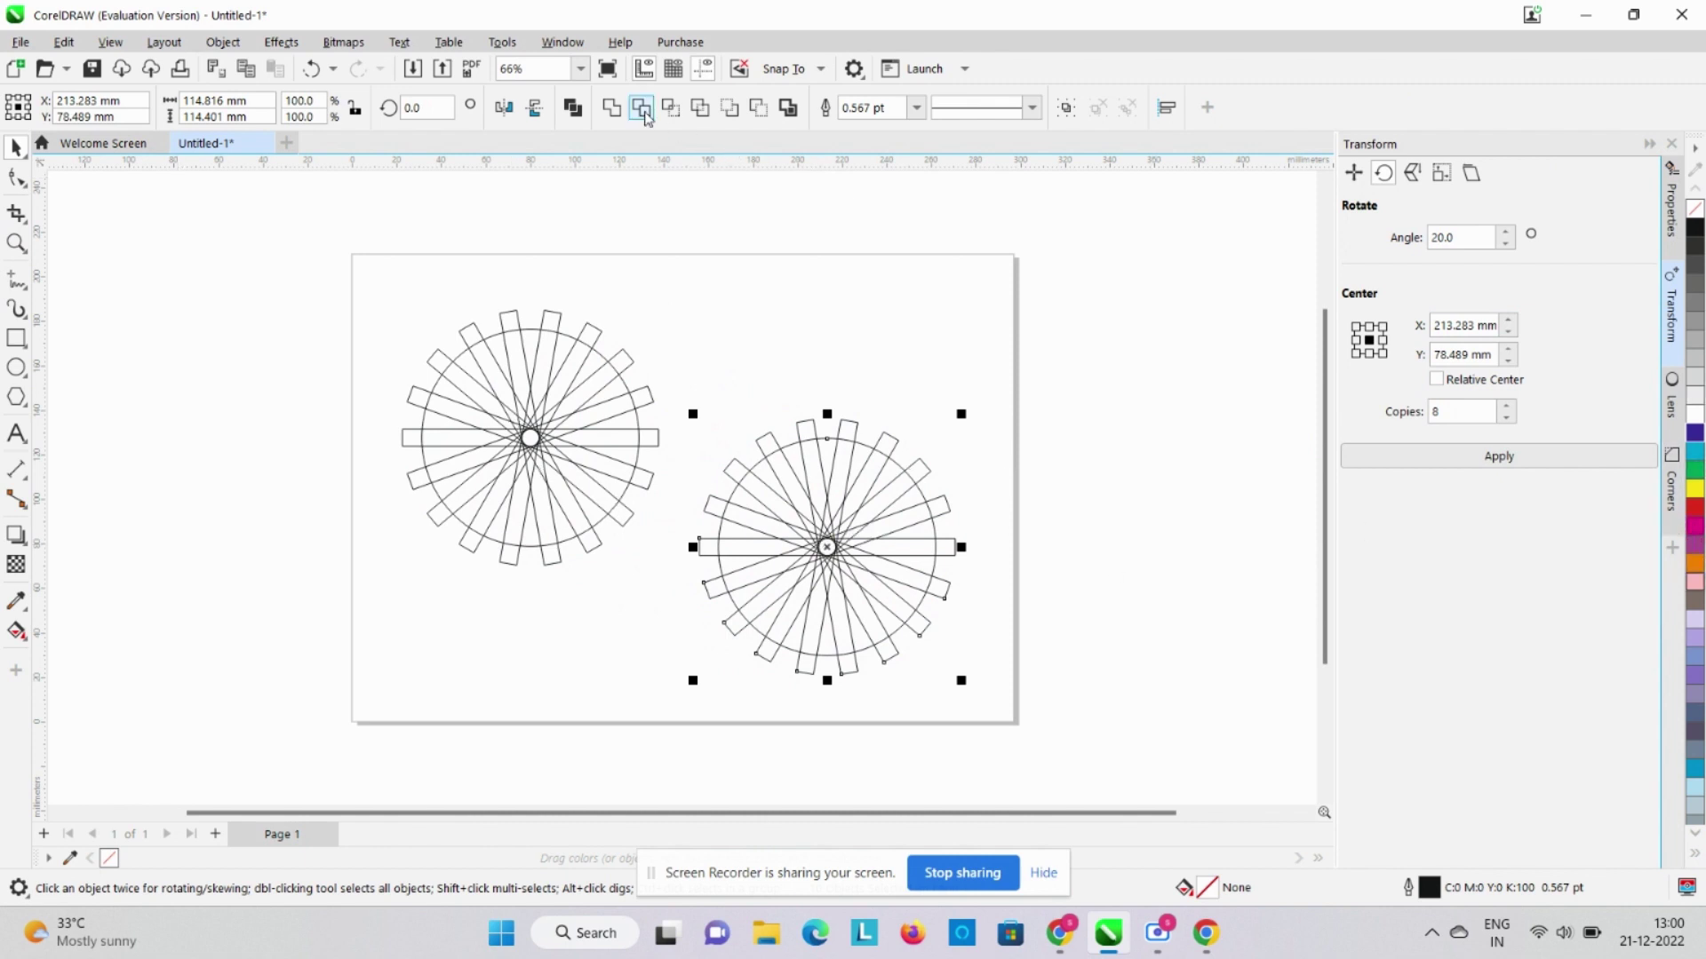
click(611, 107)
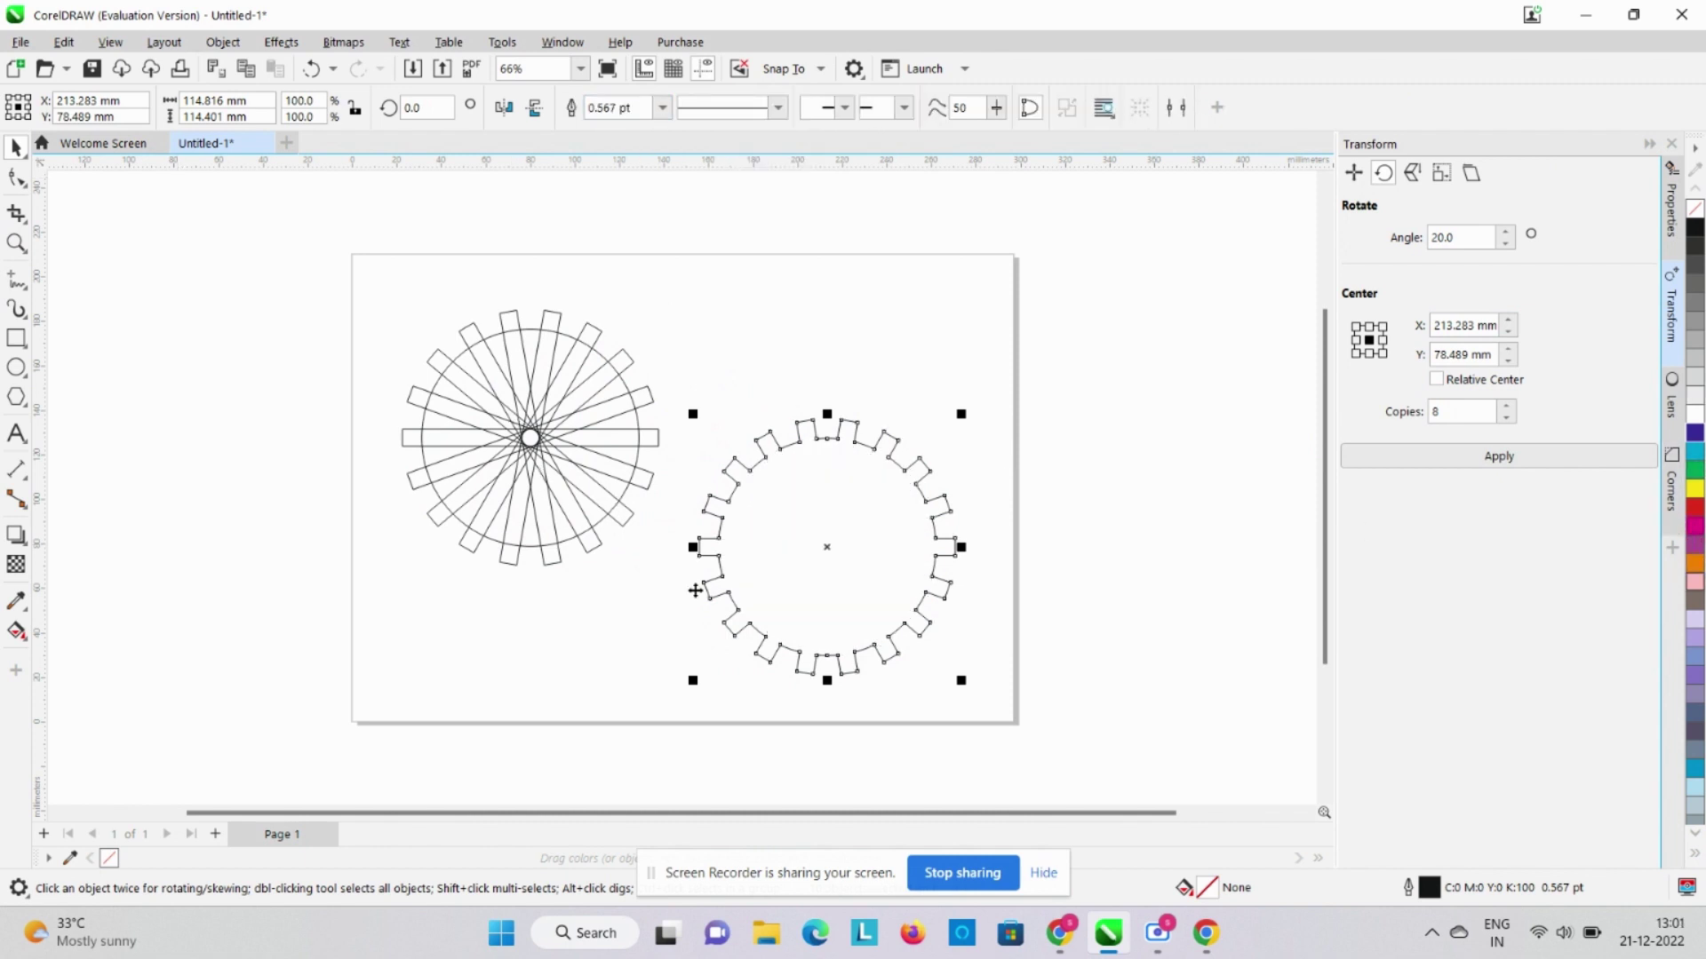
Cut the spokes out of the original wheel's circle with Back Minus Front, leaving a ring of wedges
drag(373, 293, 416, 503)
drag(537, 618, 679, 597)
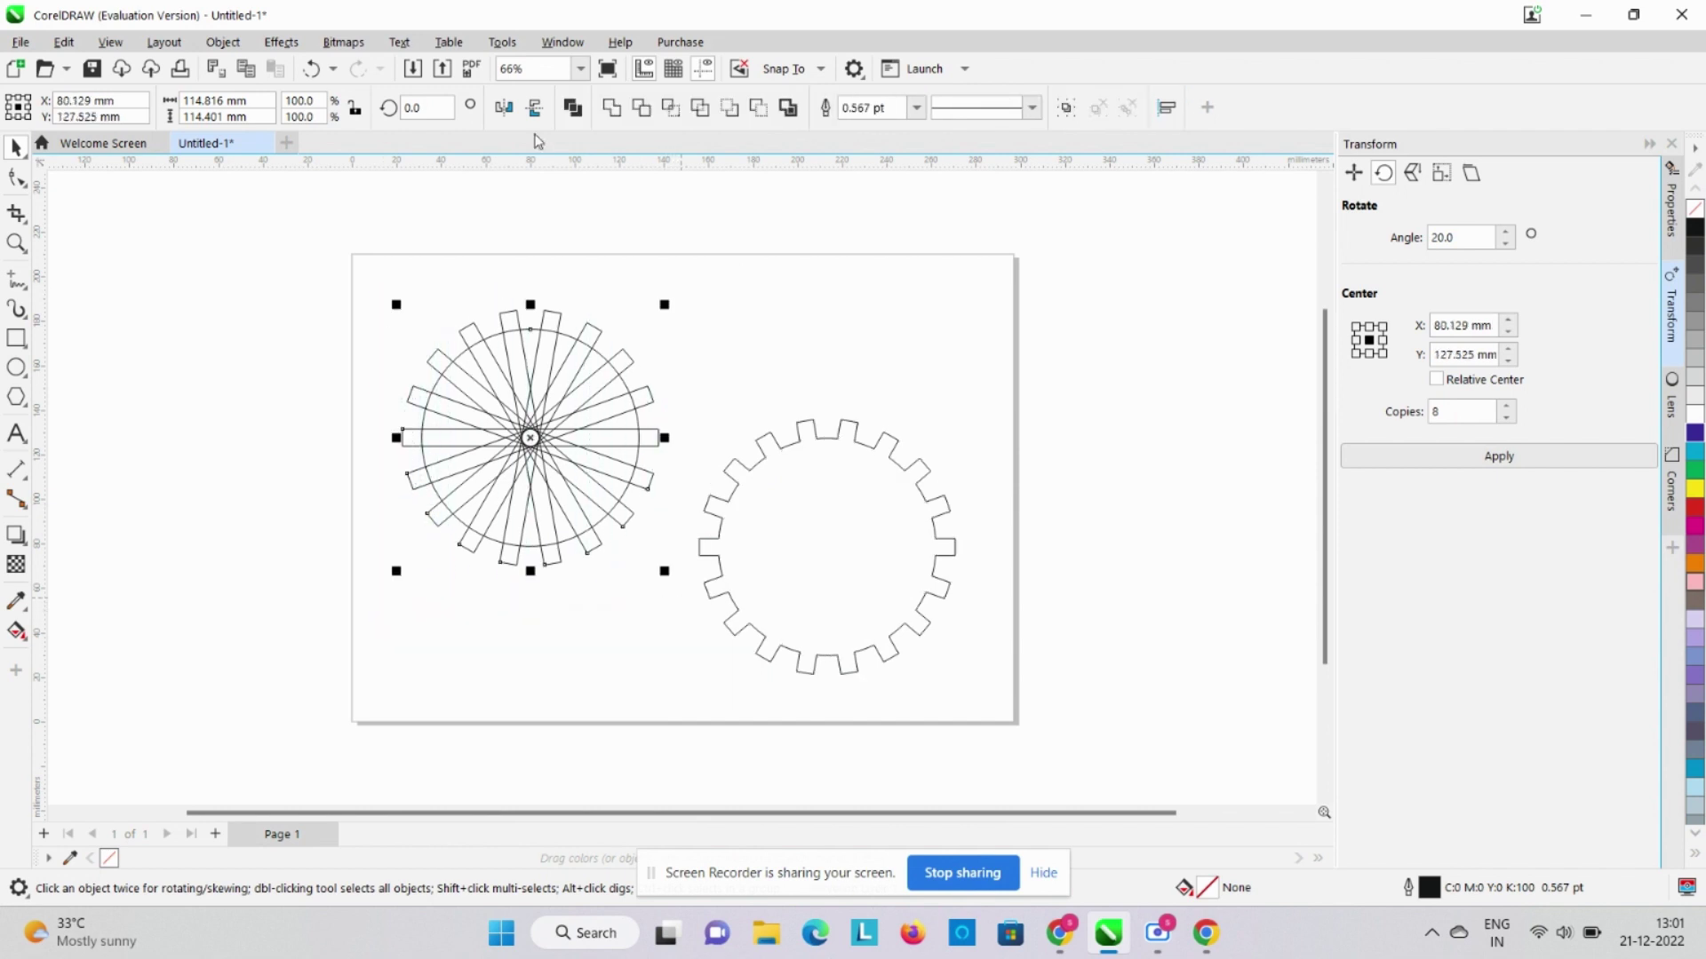
click(759, 112)
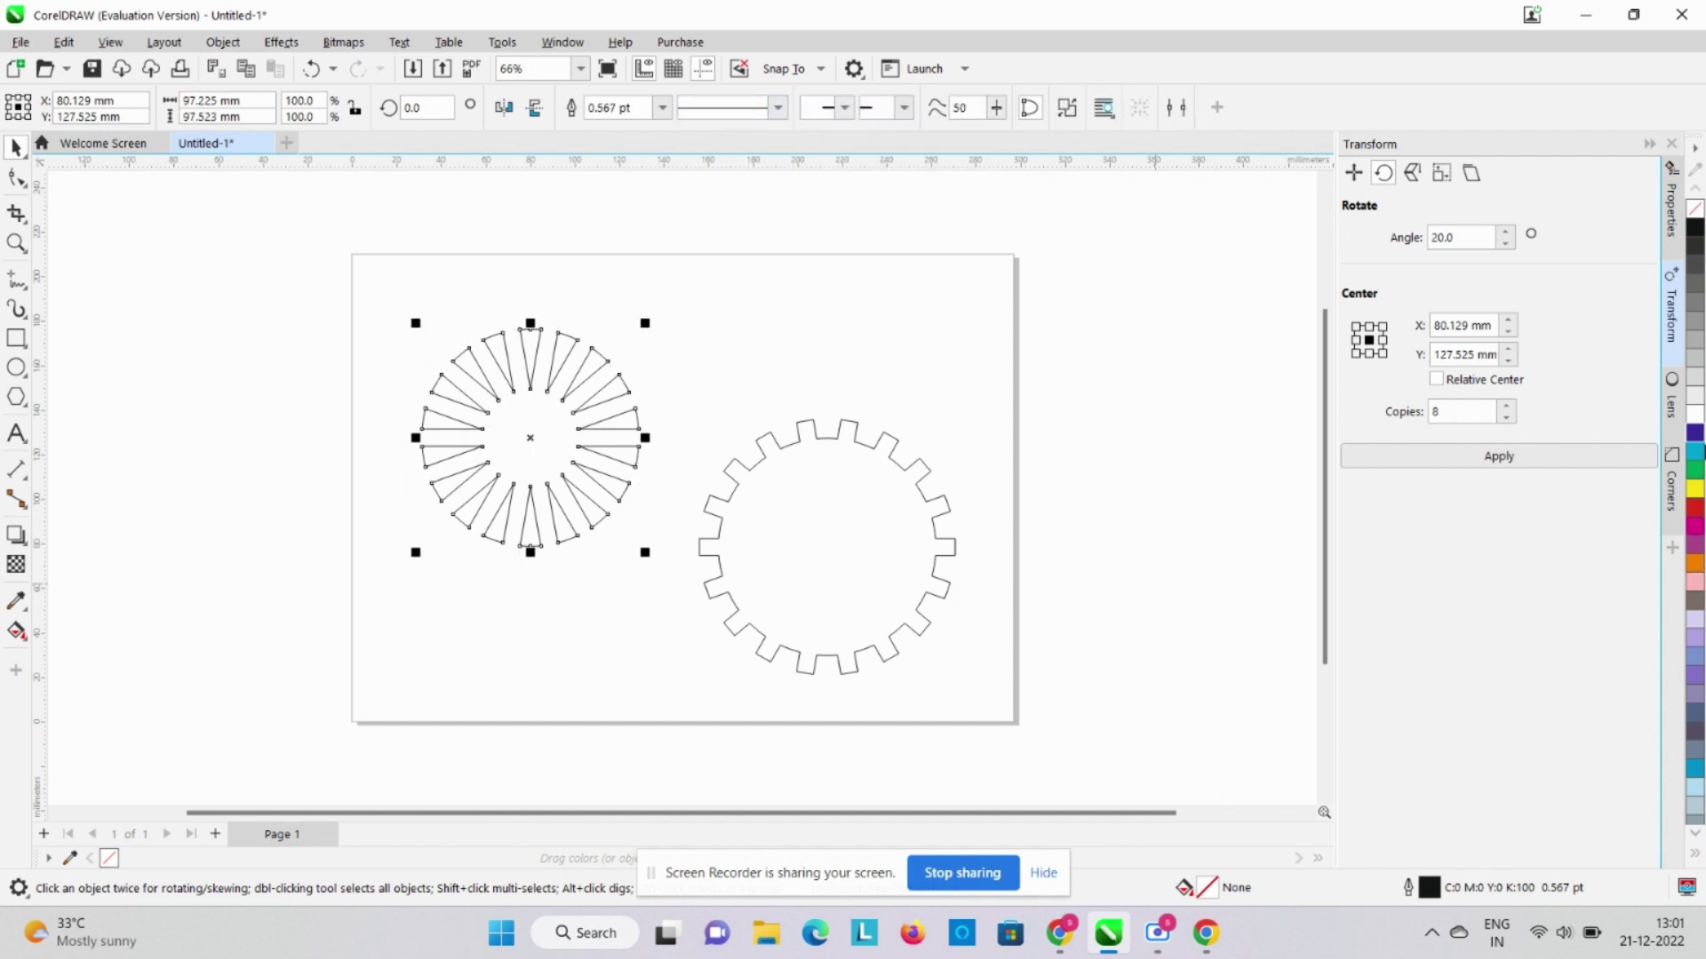
Fill the ring of wedges with blue (C100 M100) and the gear with red (M100 Y100)
click(1695, 435)
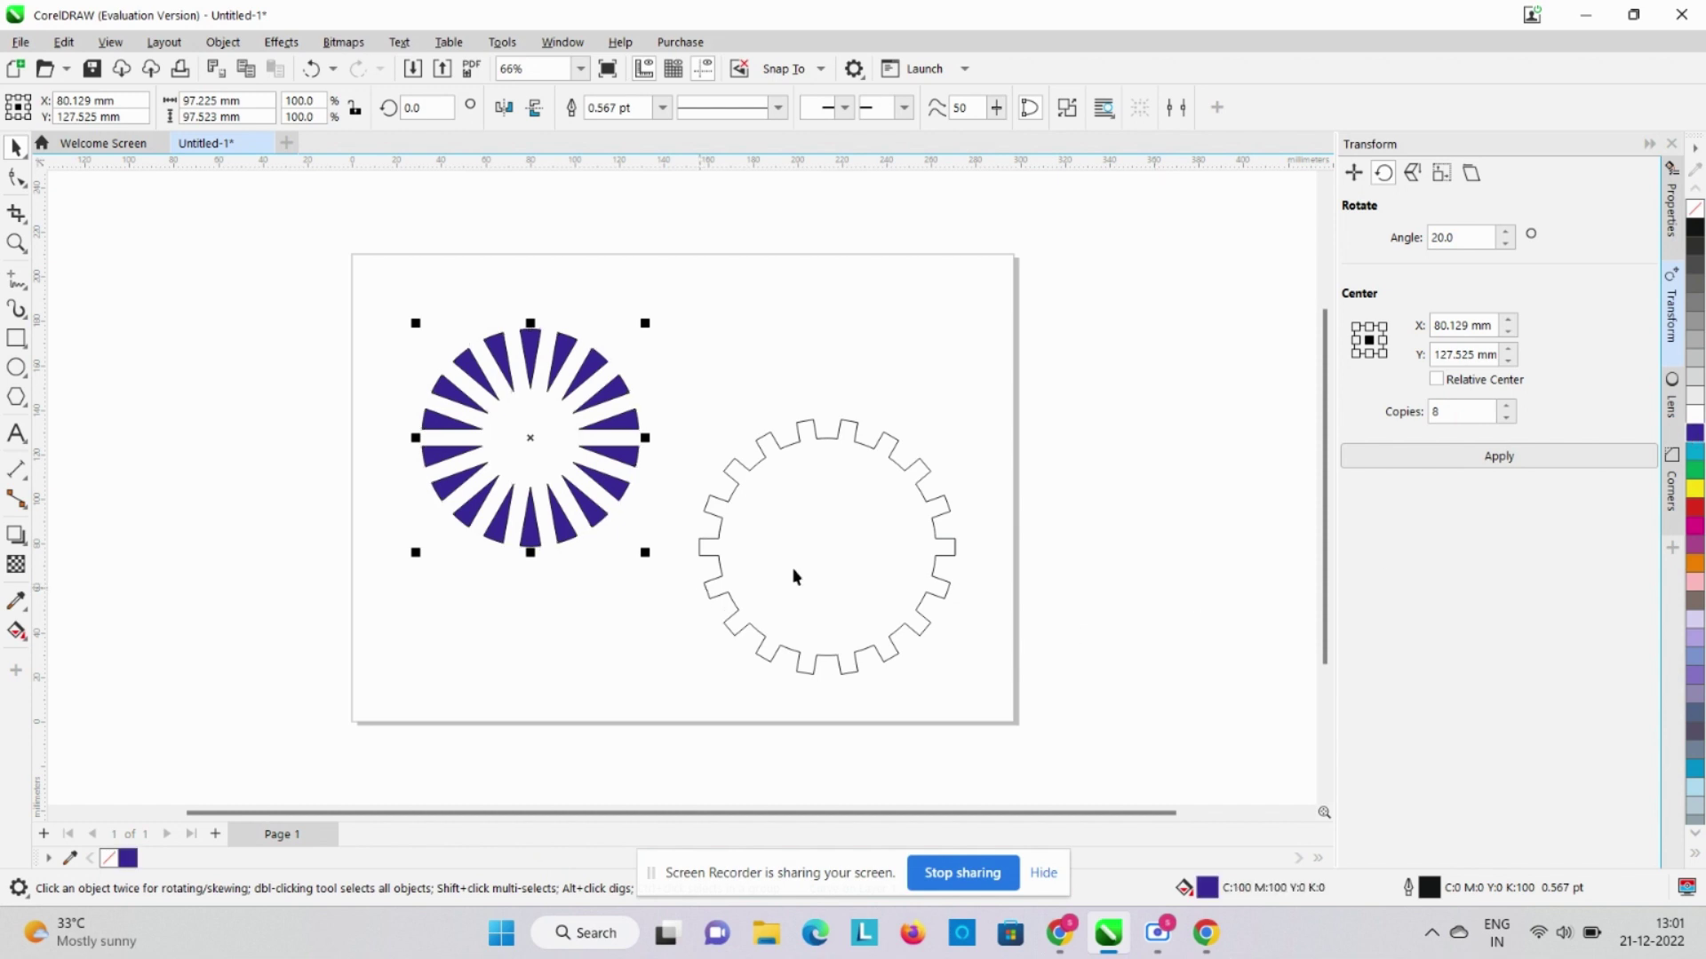
click(834, 559)
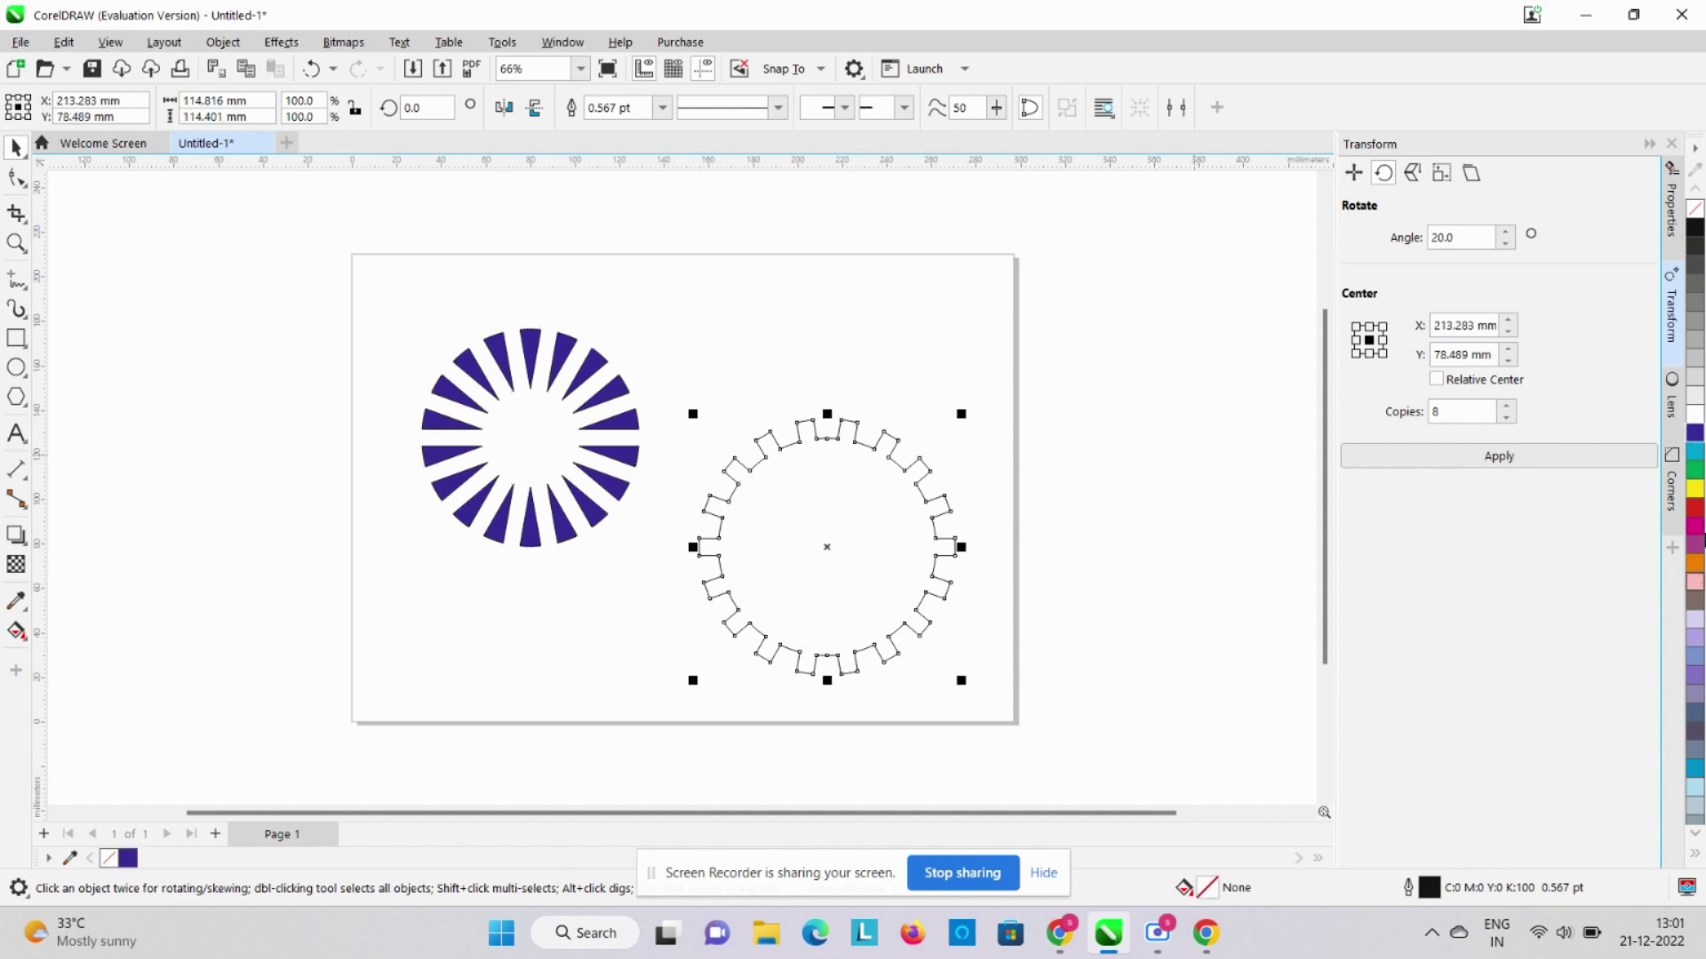
click(1697, 511)
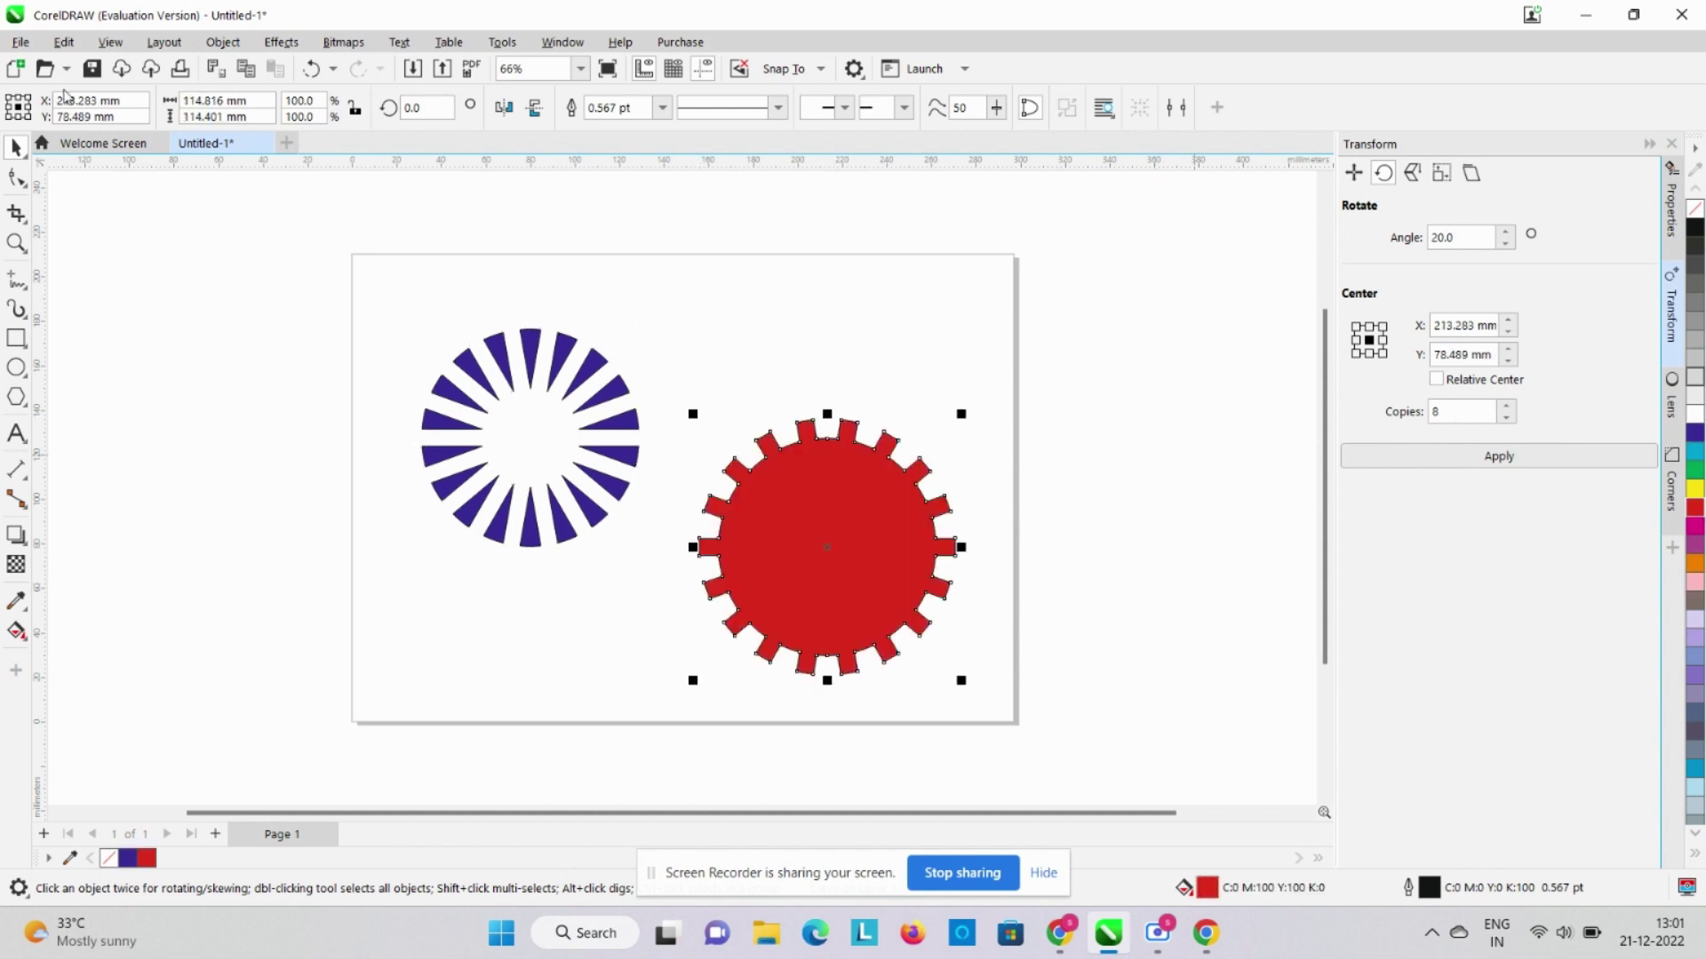
Move the red gear off the page to the right, centred at about X 367 mm, Y 143 mm
click(539, 447)
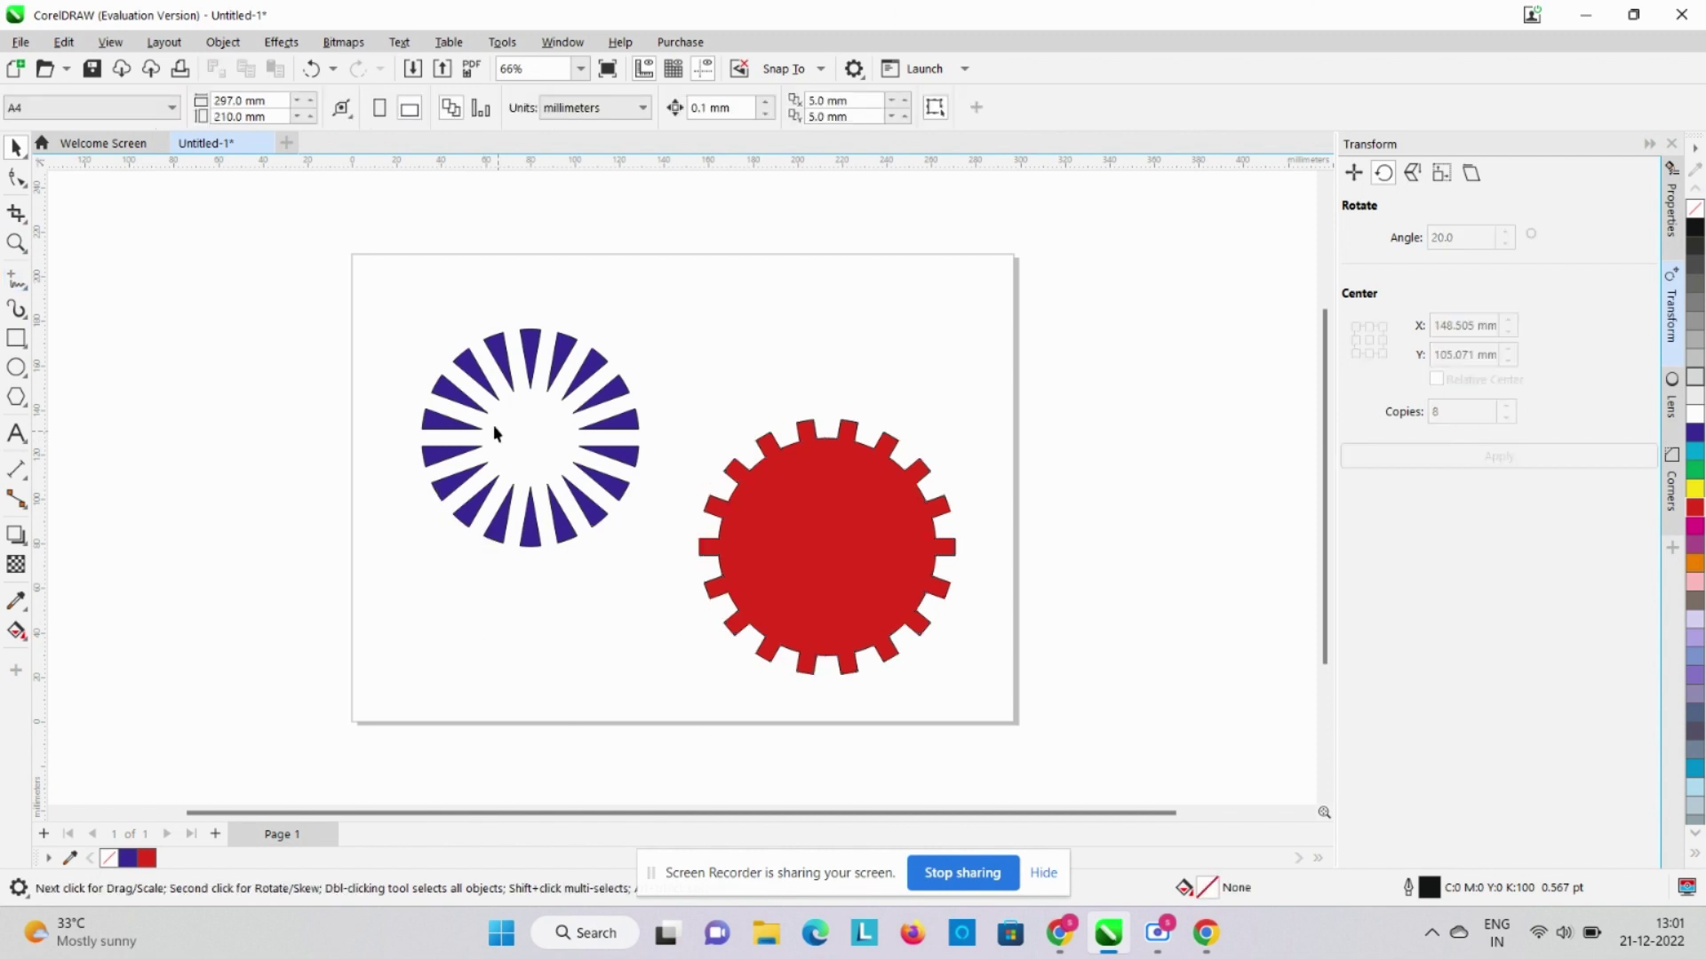
click(819, 544)
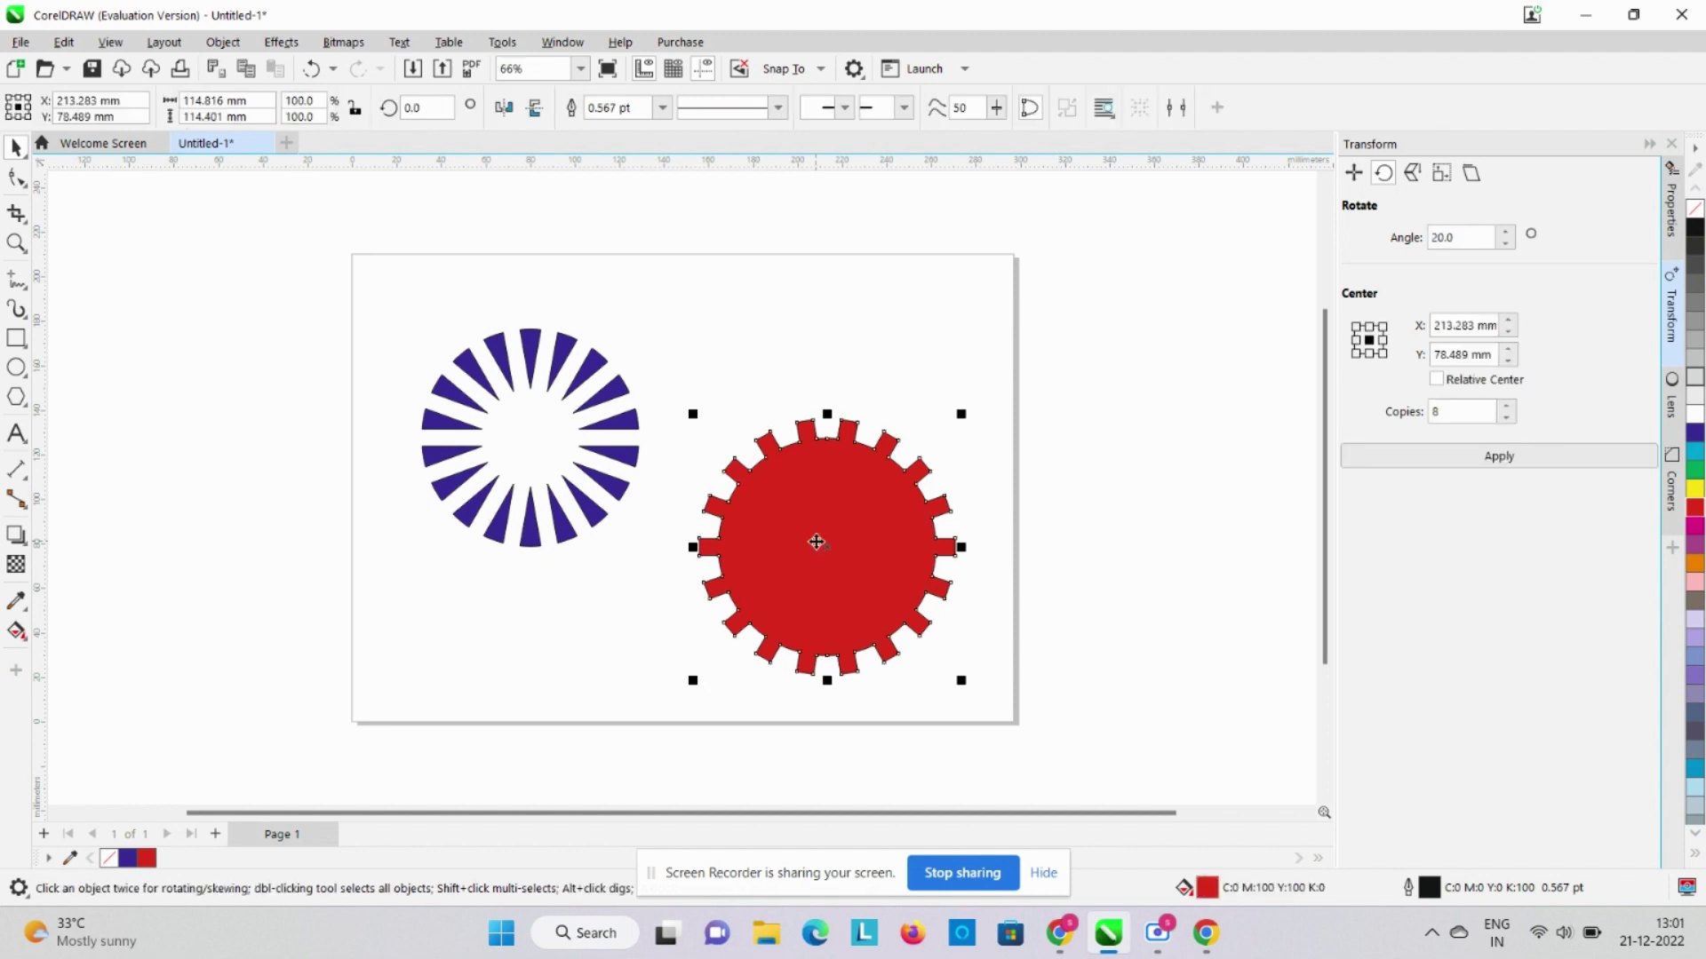
drag(827, 545, 1179, 397)
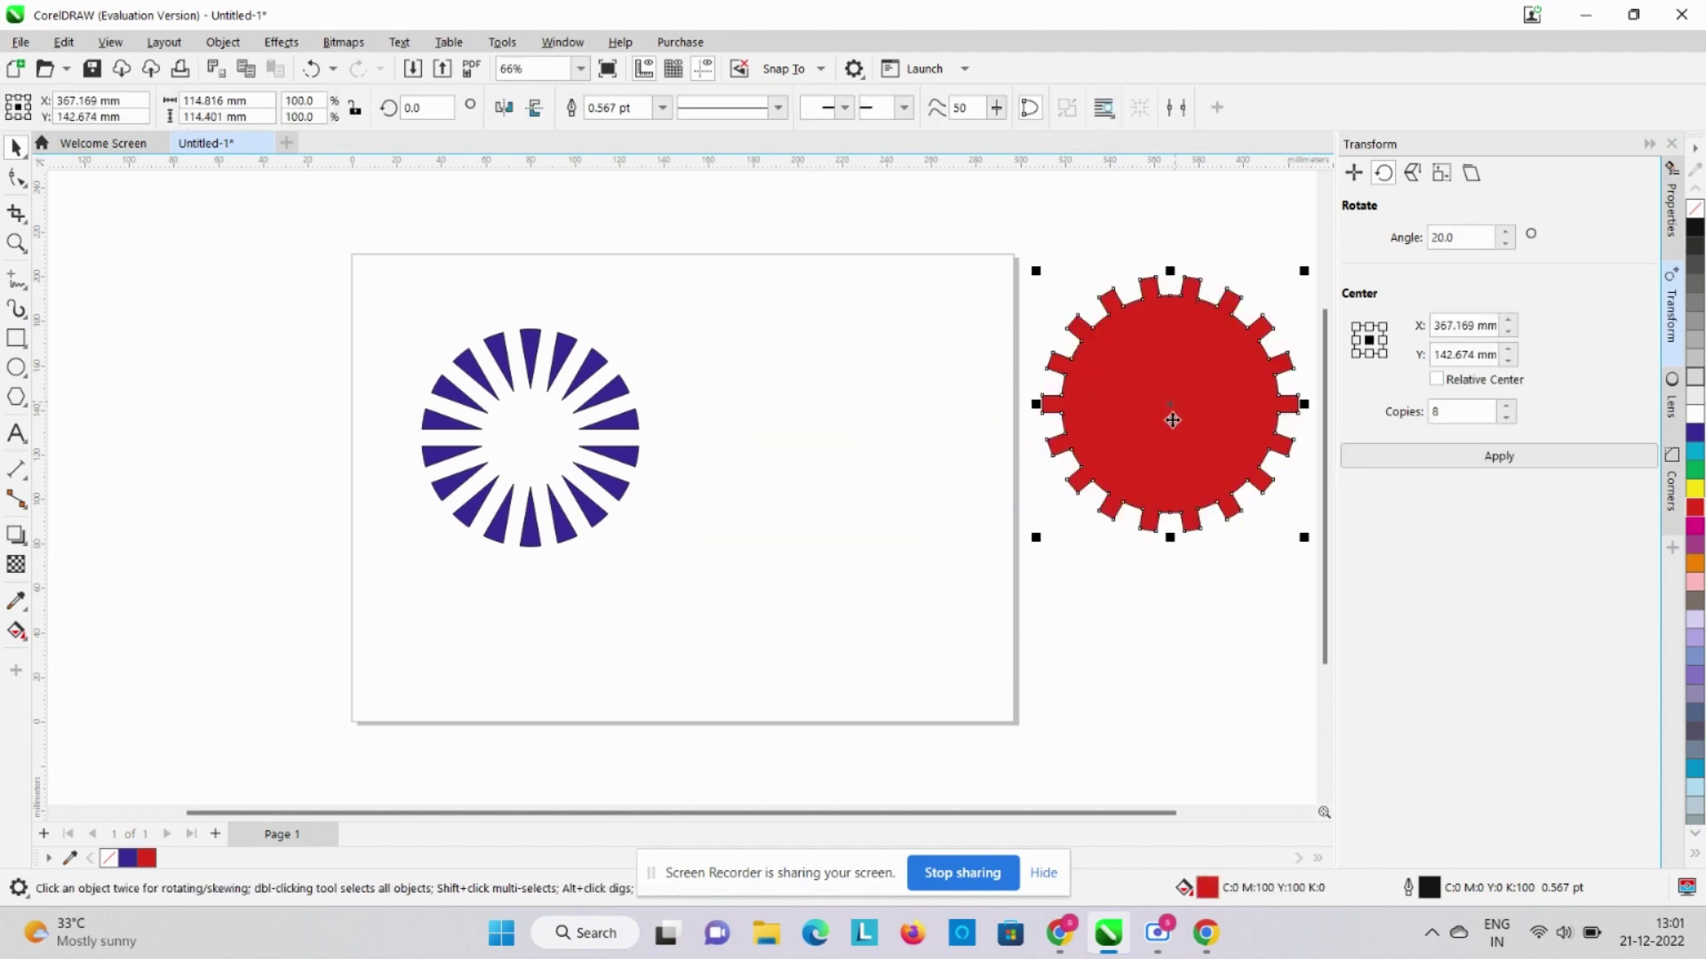
Move the blue ring of wedges off the page below the red gear, centred at about X 378 mm, Y 24 mm
drag(531, 444, 924, 613)
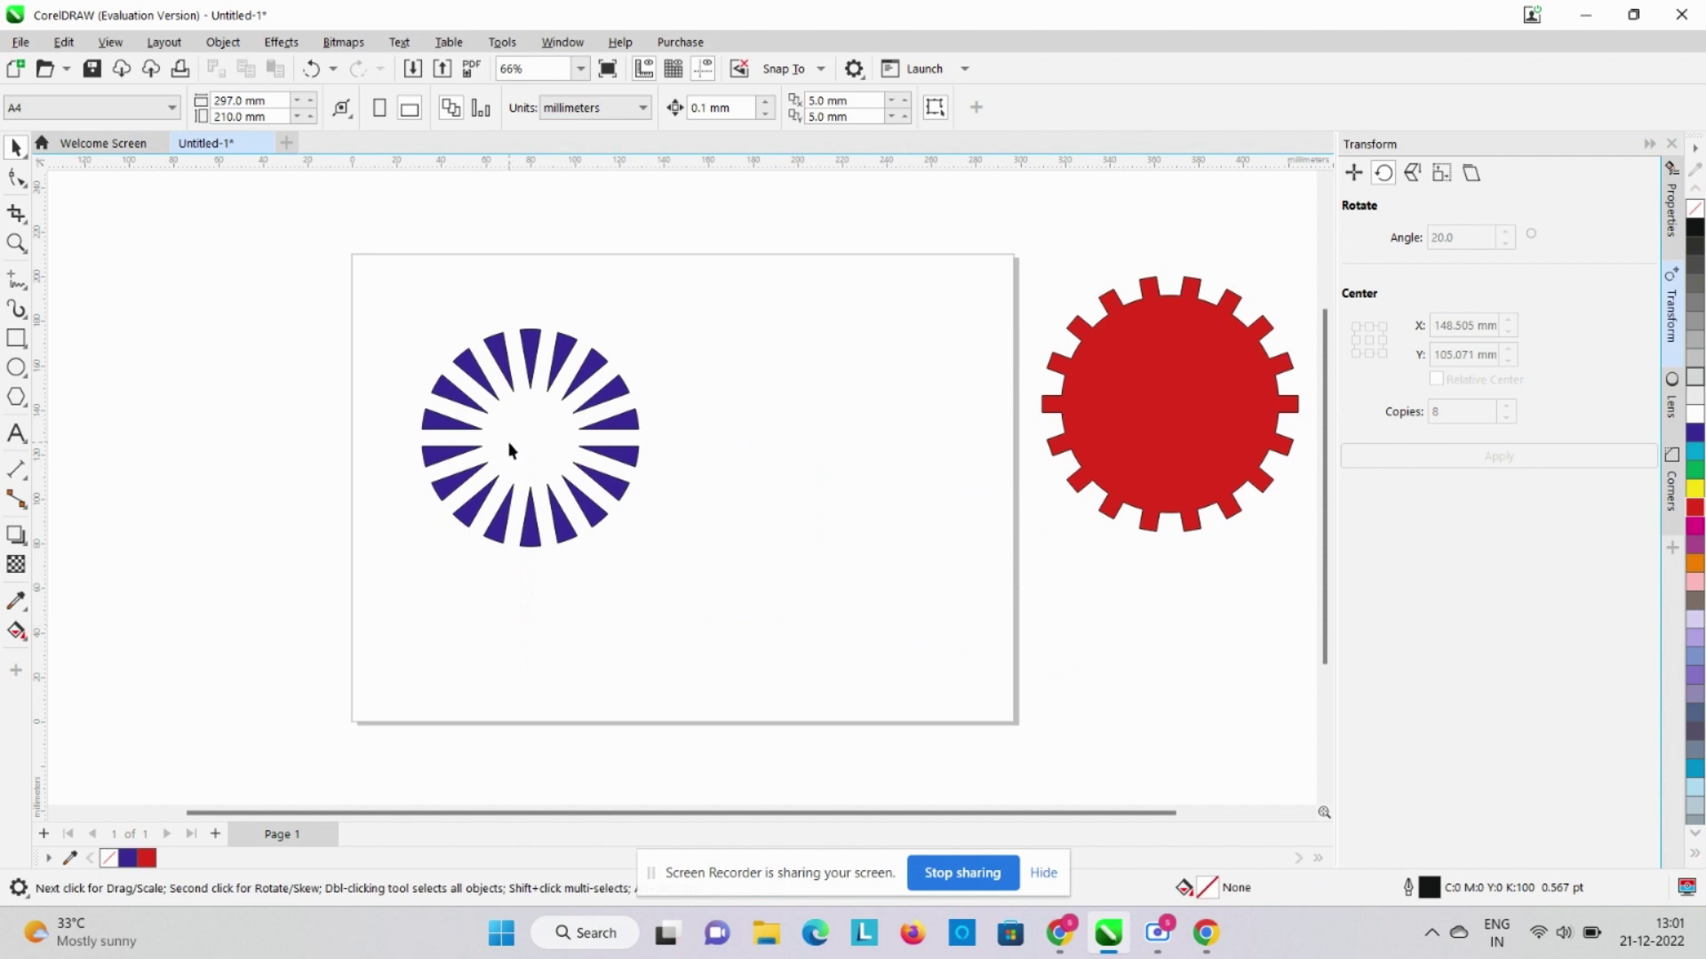
drag(407, 335, 670, 584)
drag(419, 367, 651, 593)
drag(514, 430, 941, 661)
drag(499, 610, 700, 607)
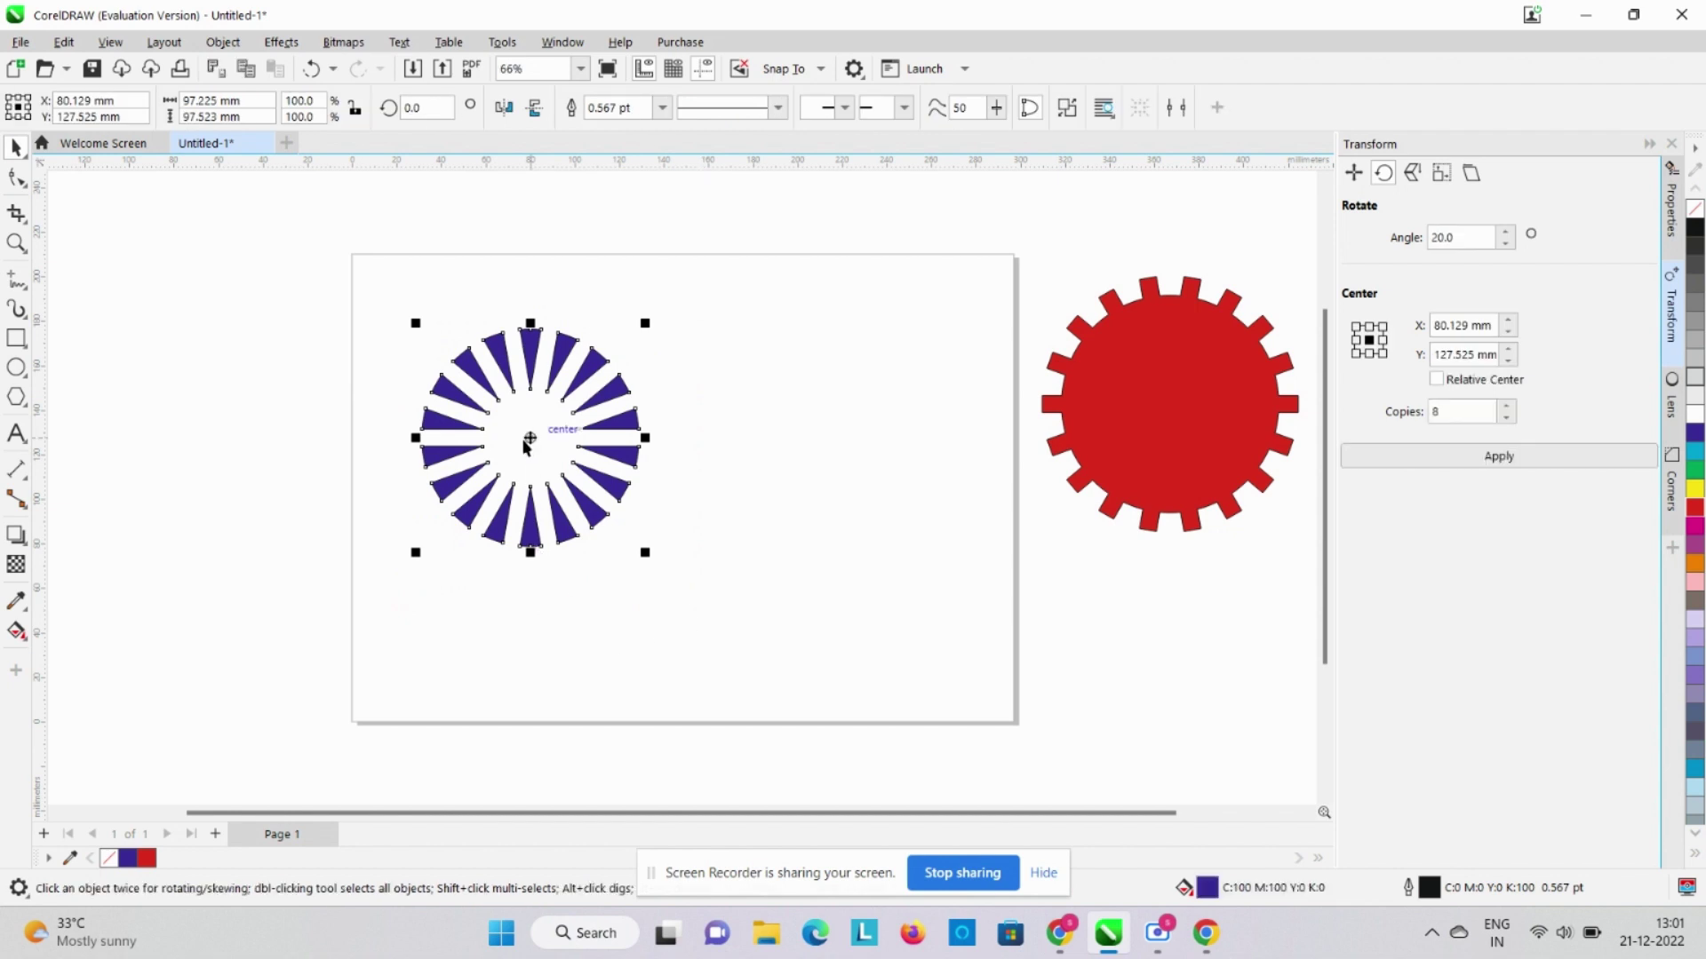
drag(533, 440, 1194, 667)
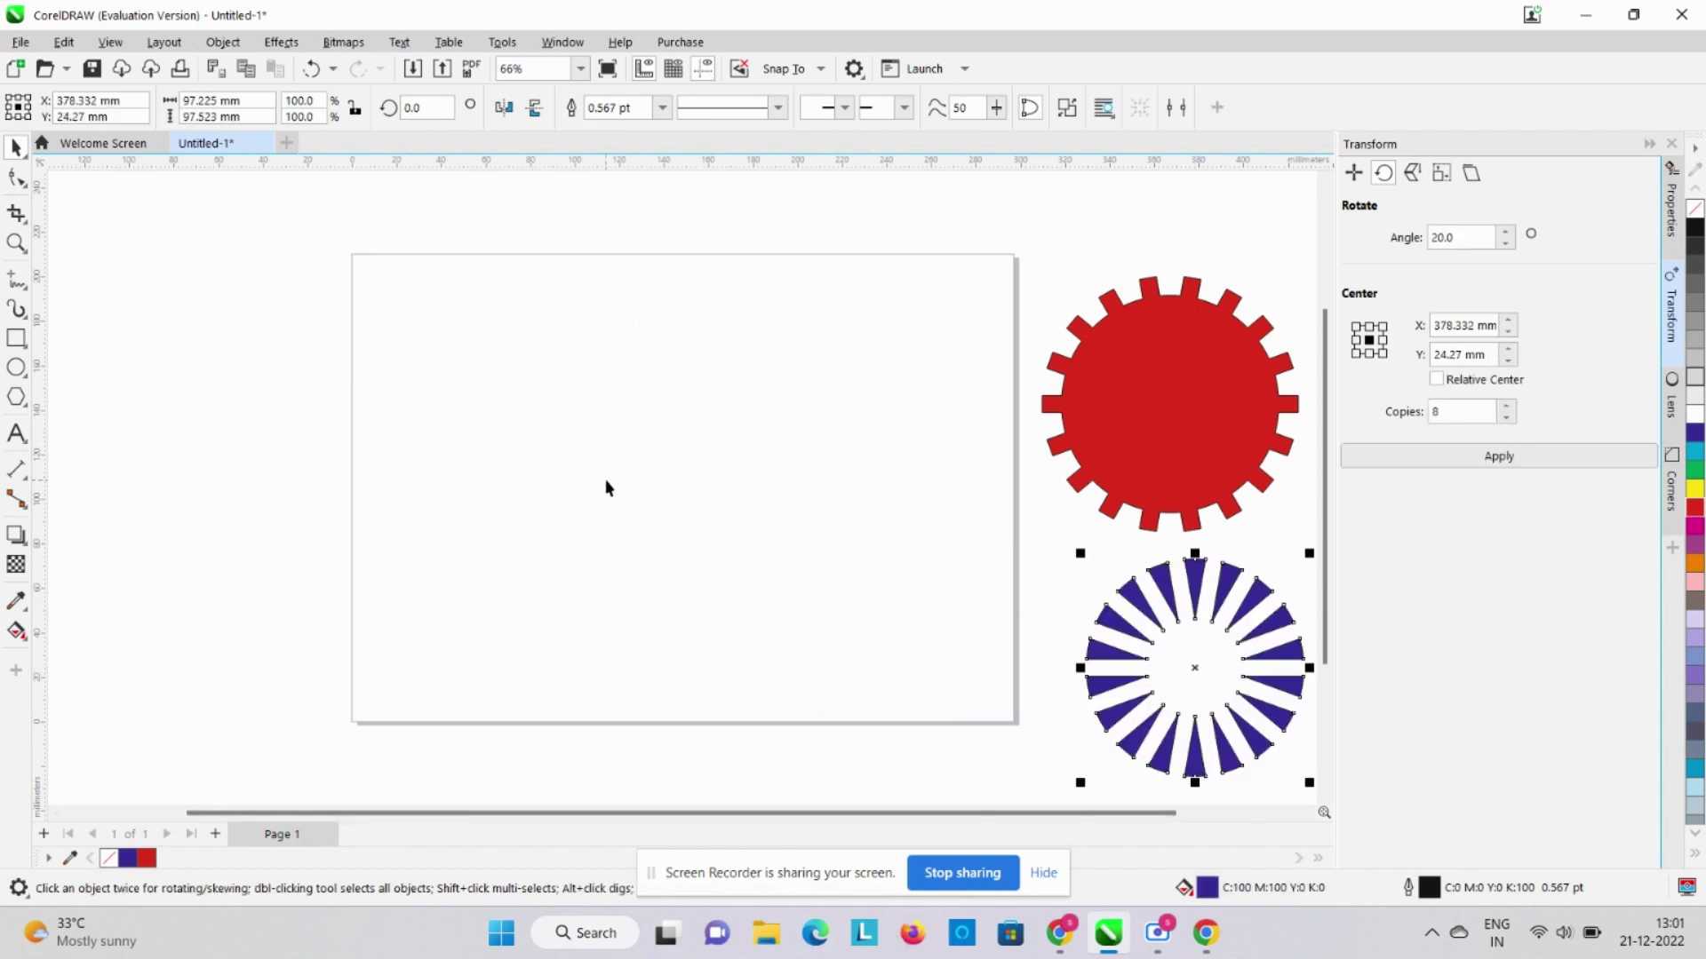
Draw a circle about 136 mm in diameter and move its centre to about X 132 mm, Y 108 mm
click(18, 369)
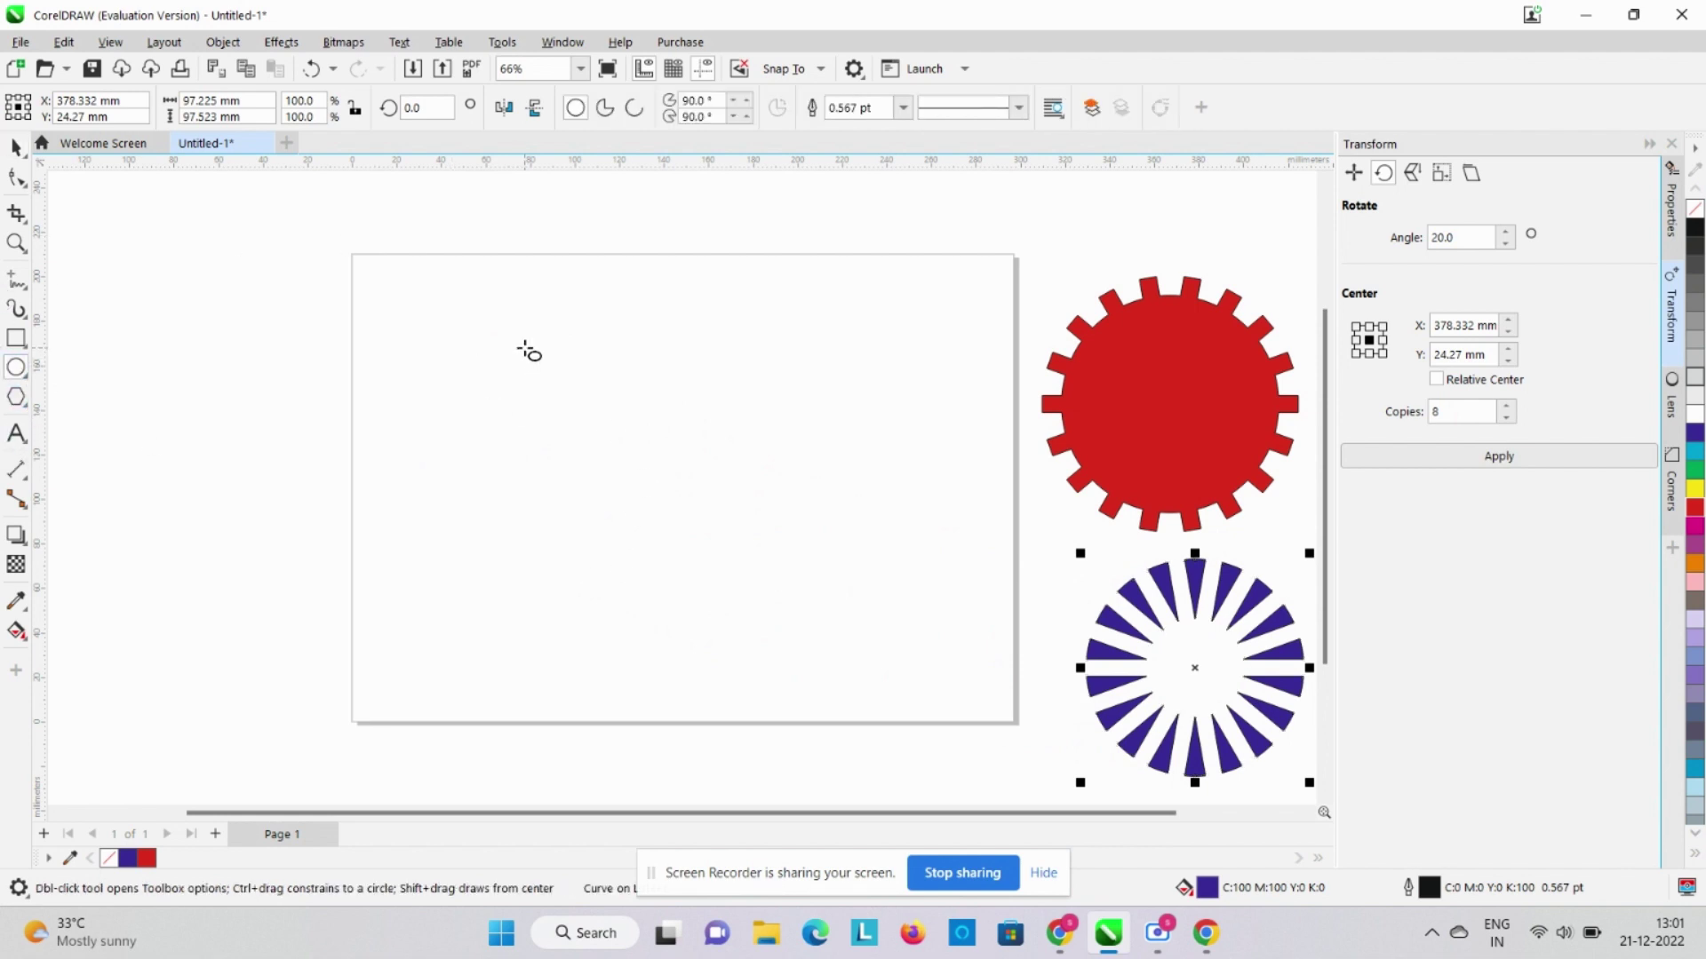
drag(569, 360, 653, 486)
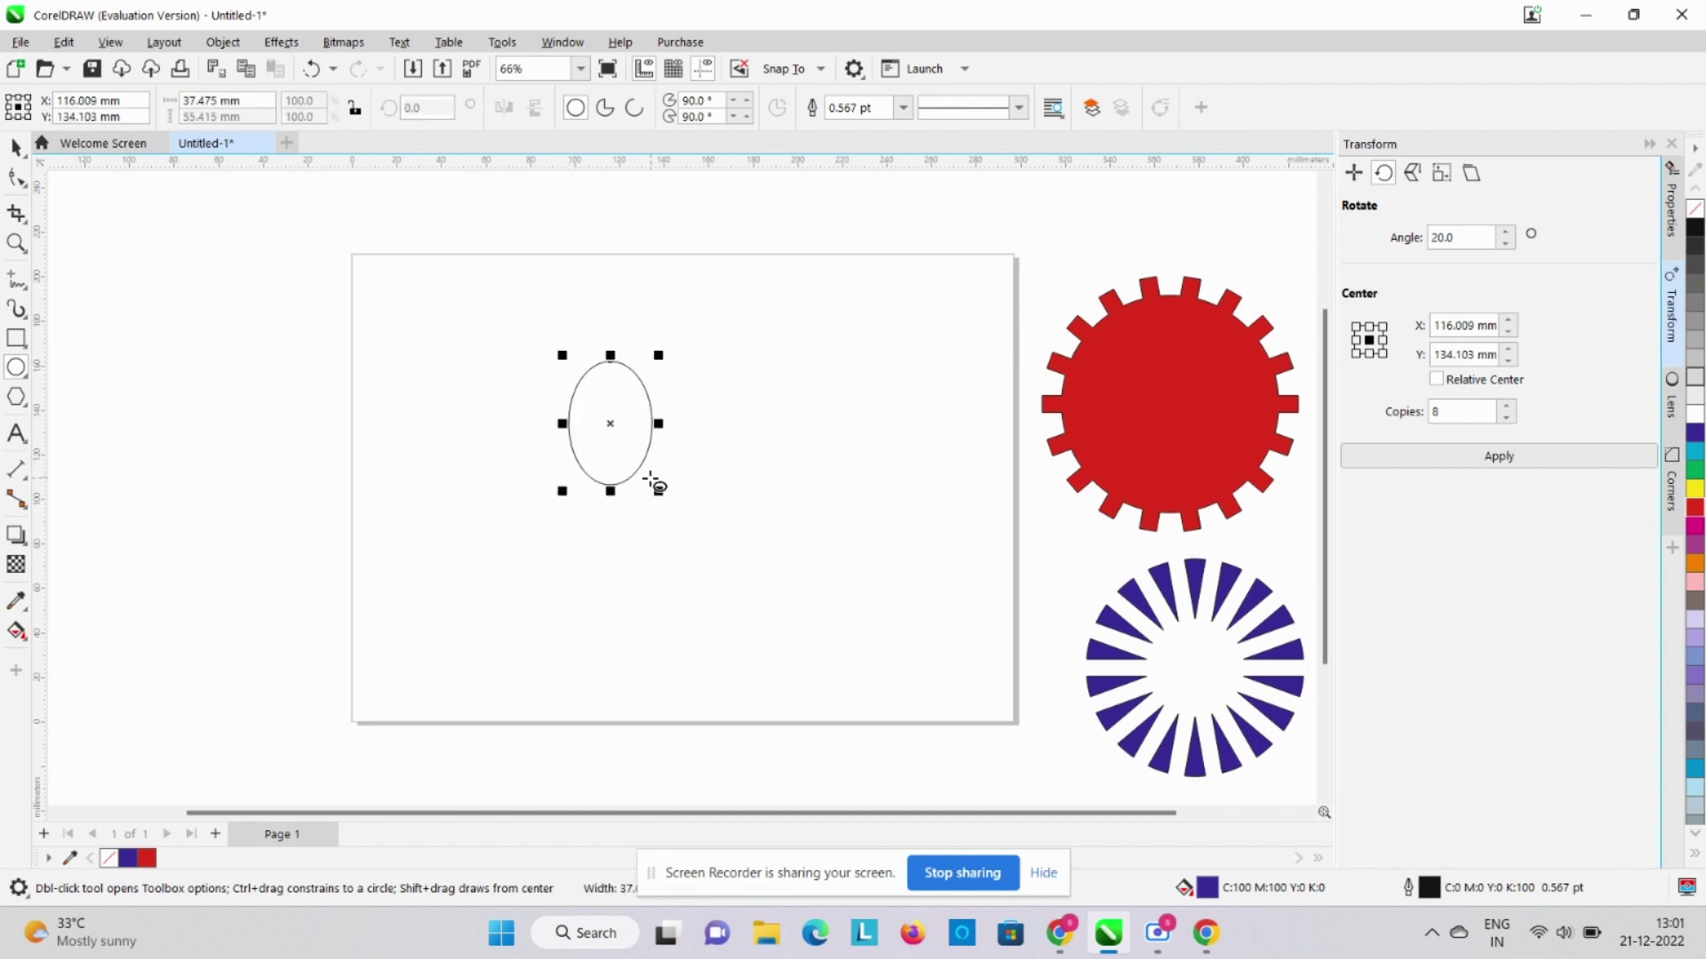
key(Delete)
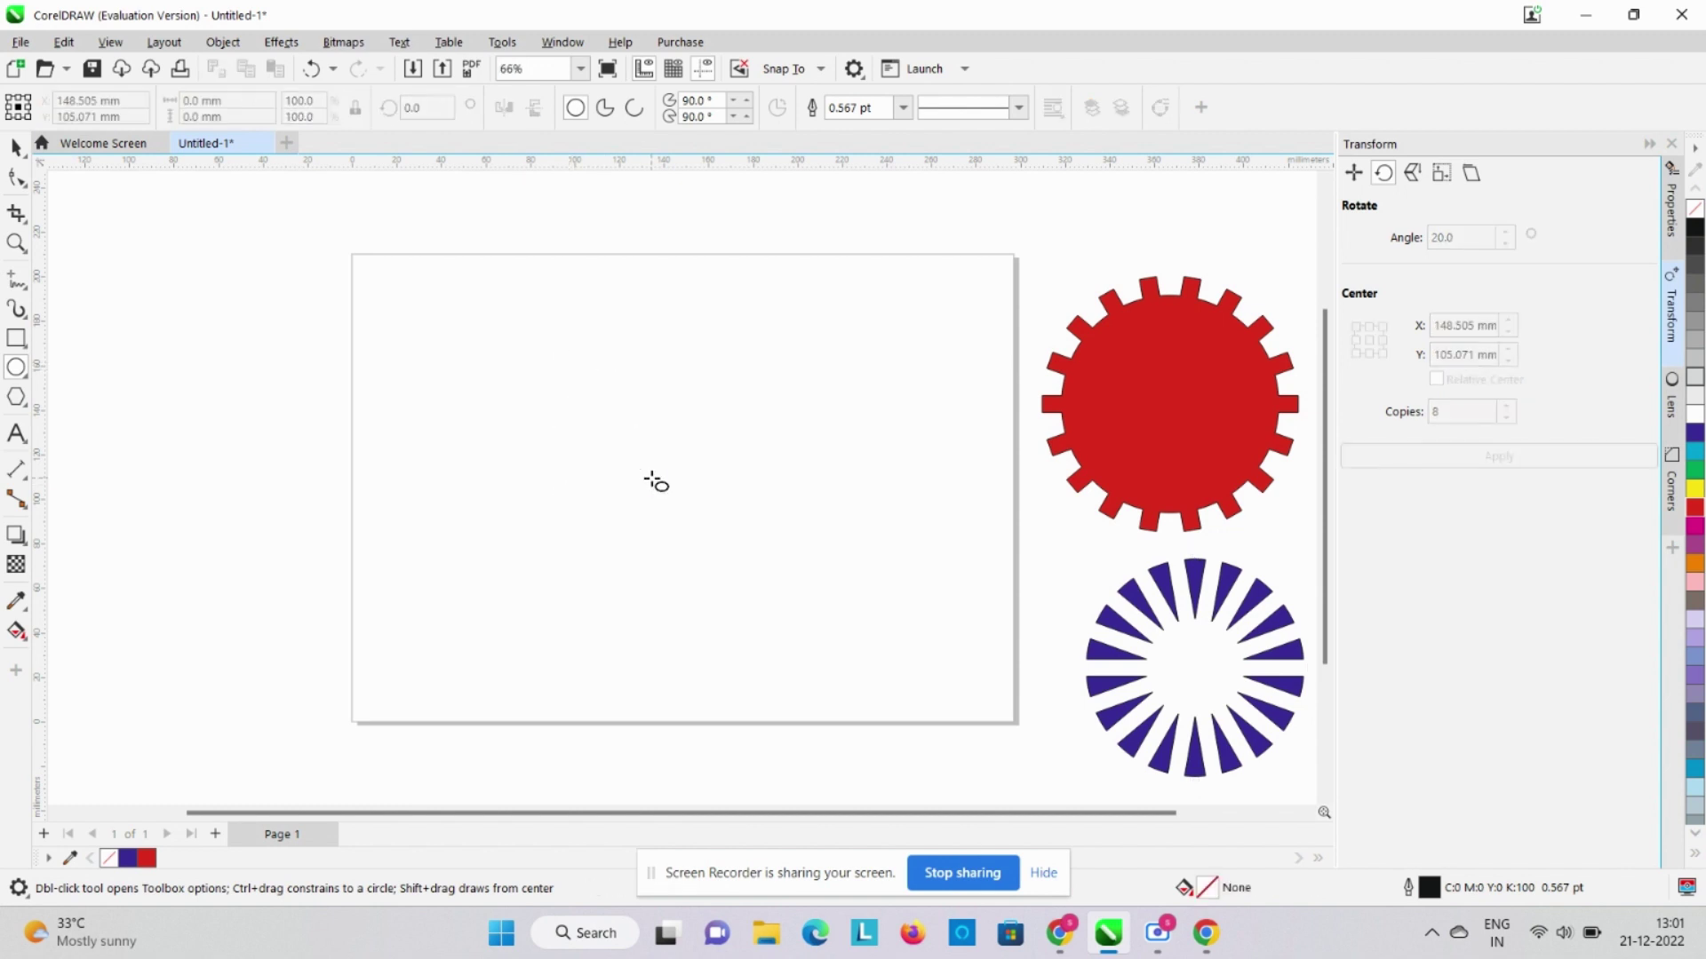
drag(593, 361, 711, 671)
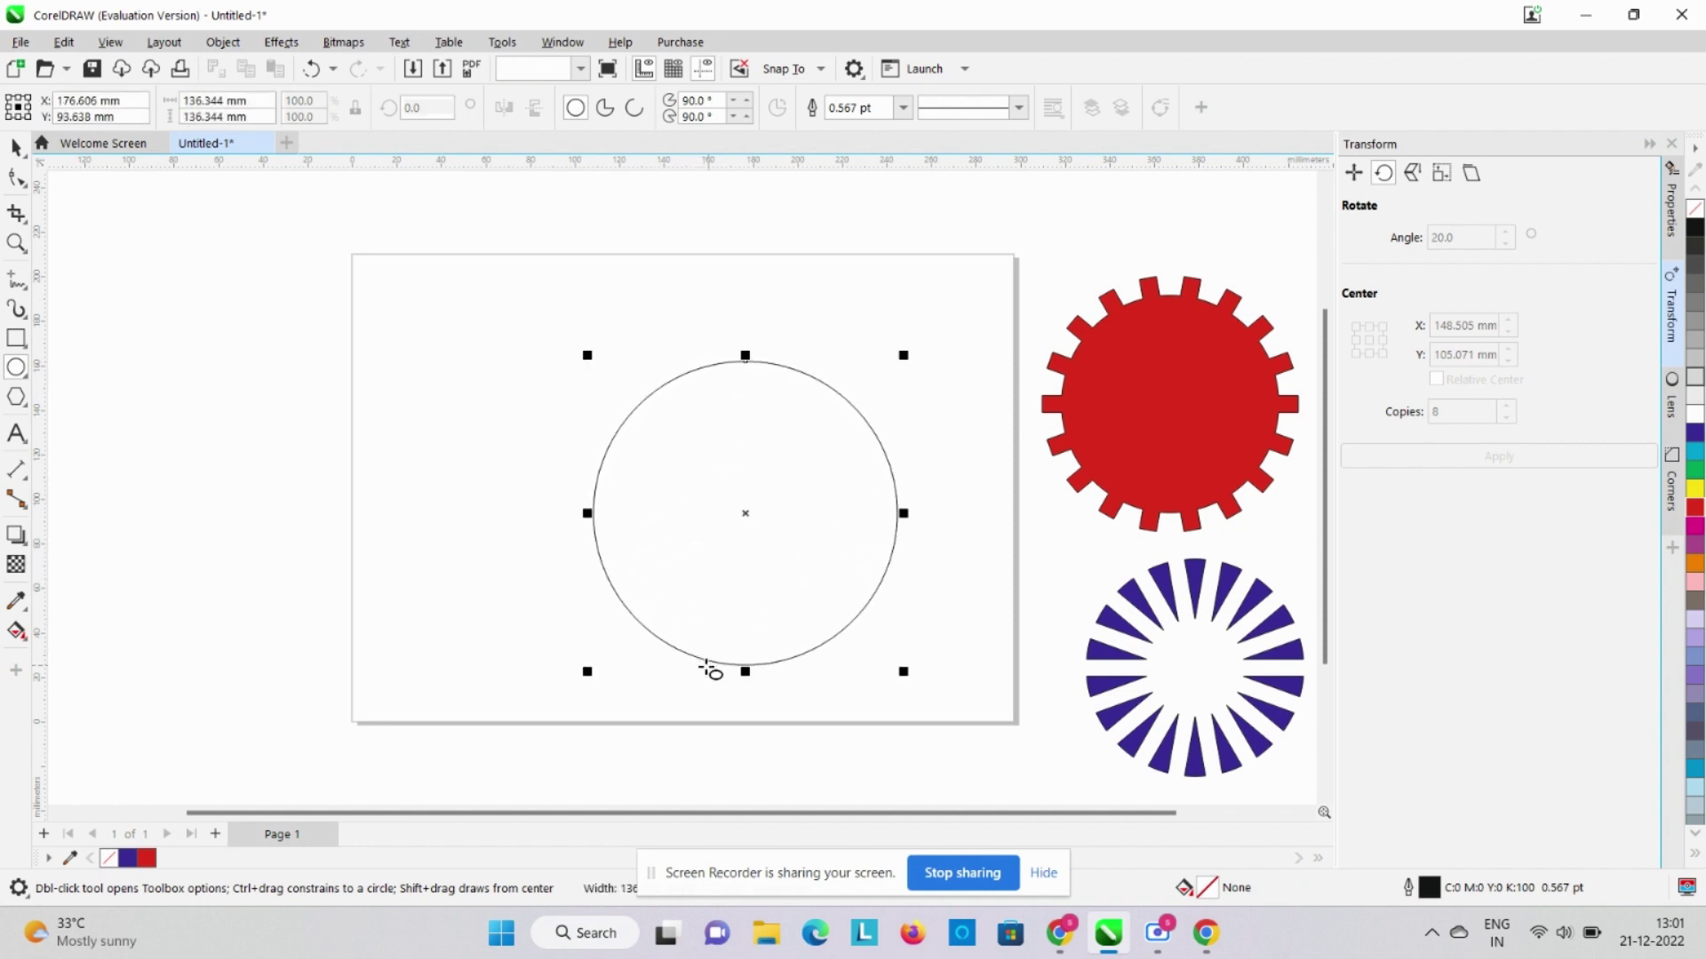
click(15, 146)
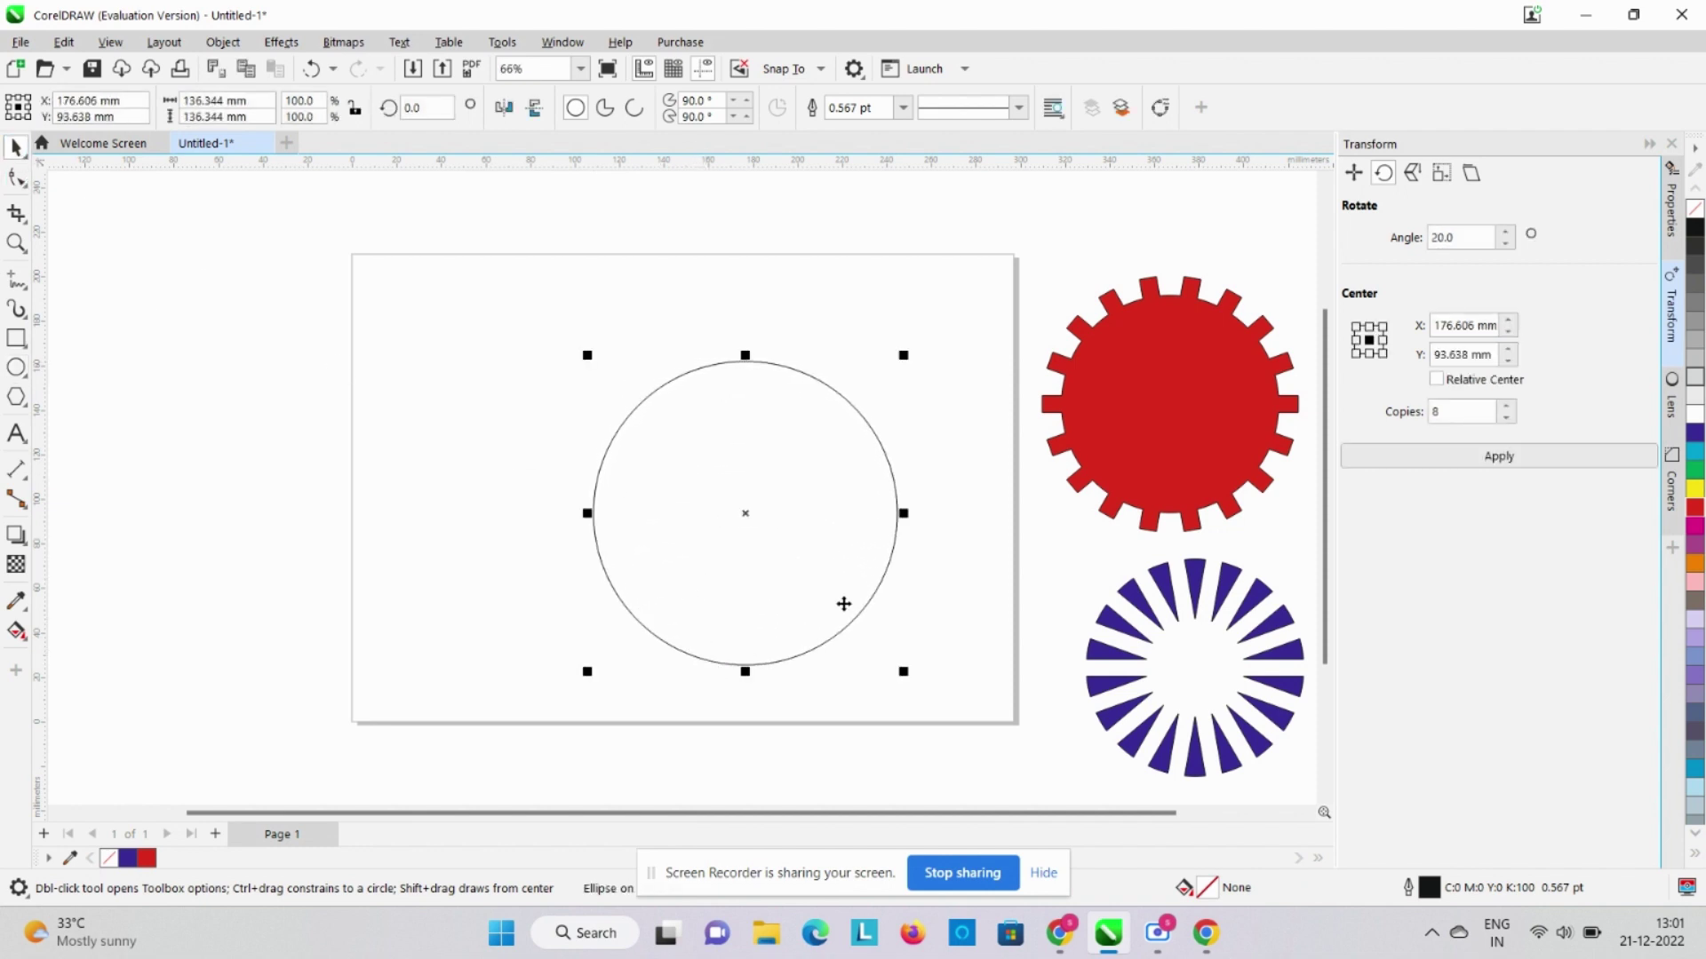
drag(752, 514, 653, 482)
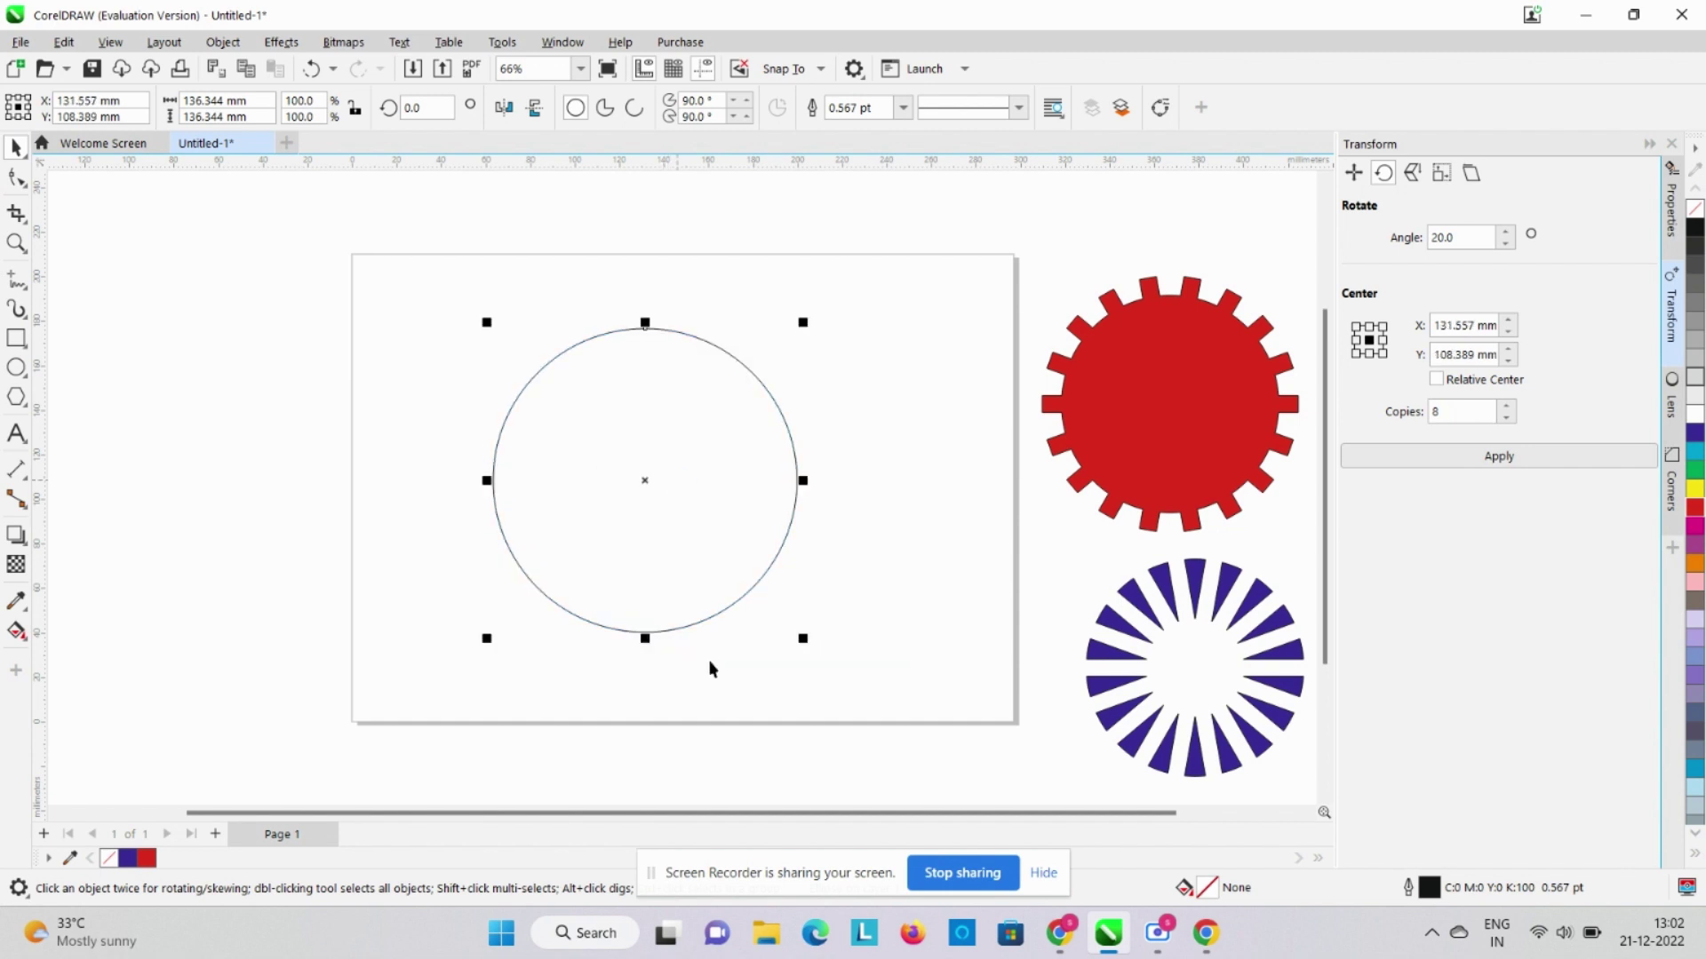
click(18, 283)
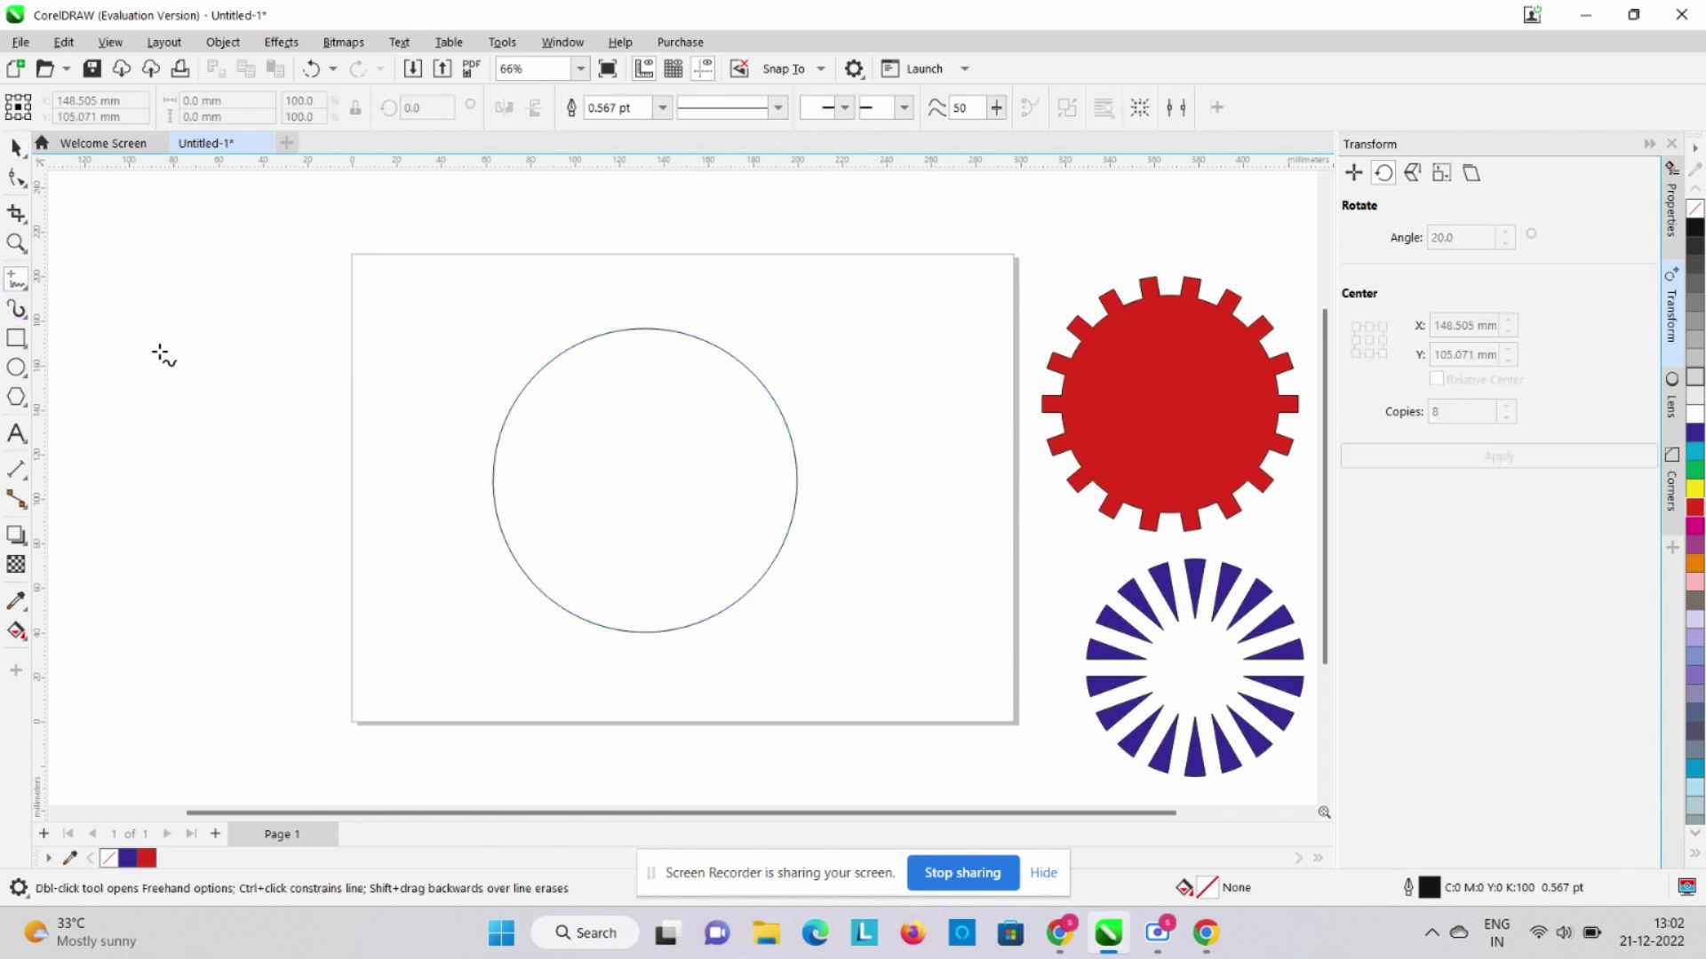
click(463, 469)
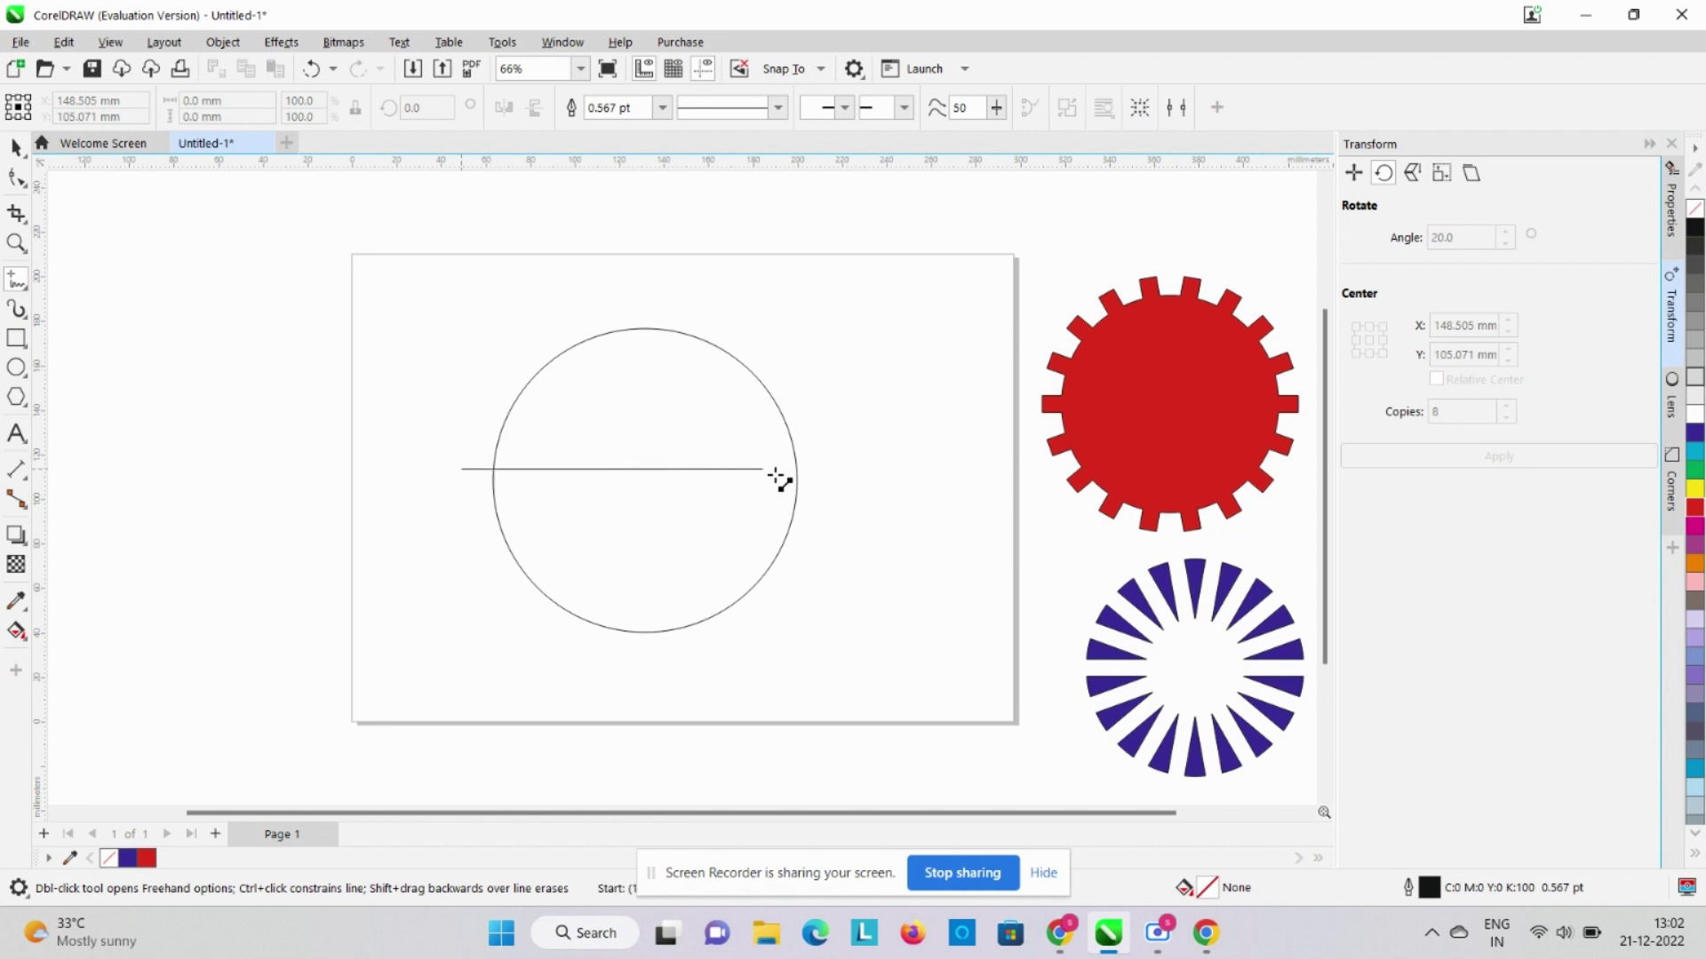
click(838, 470)
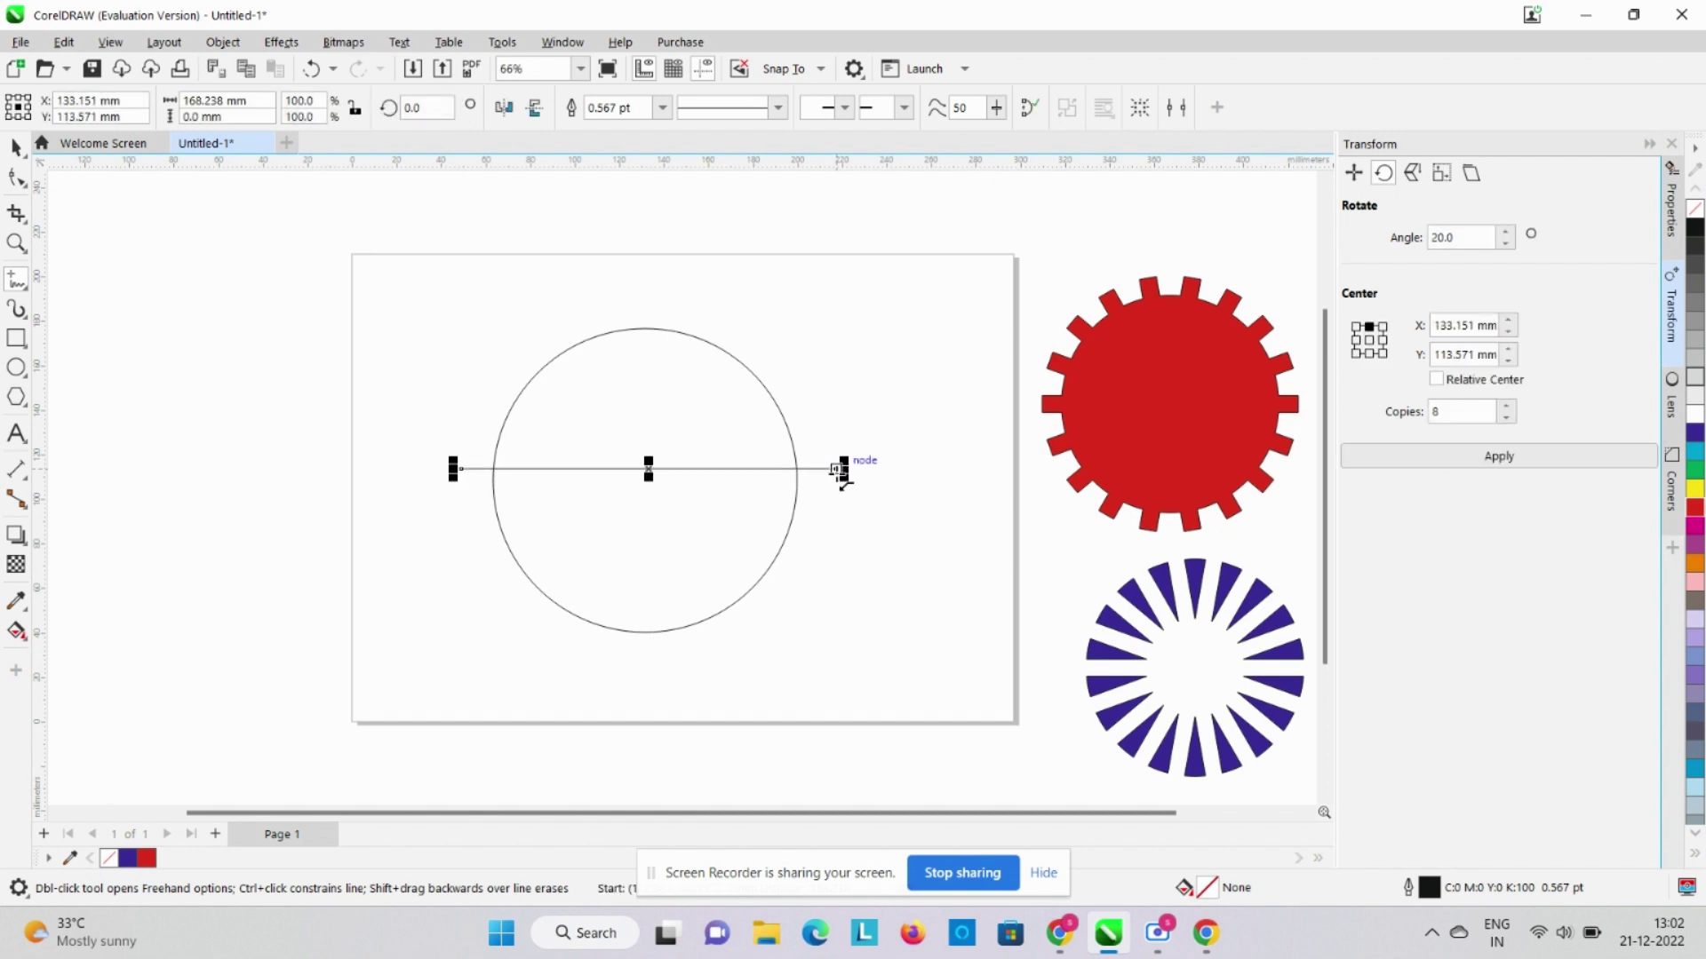
key(Delete)
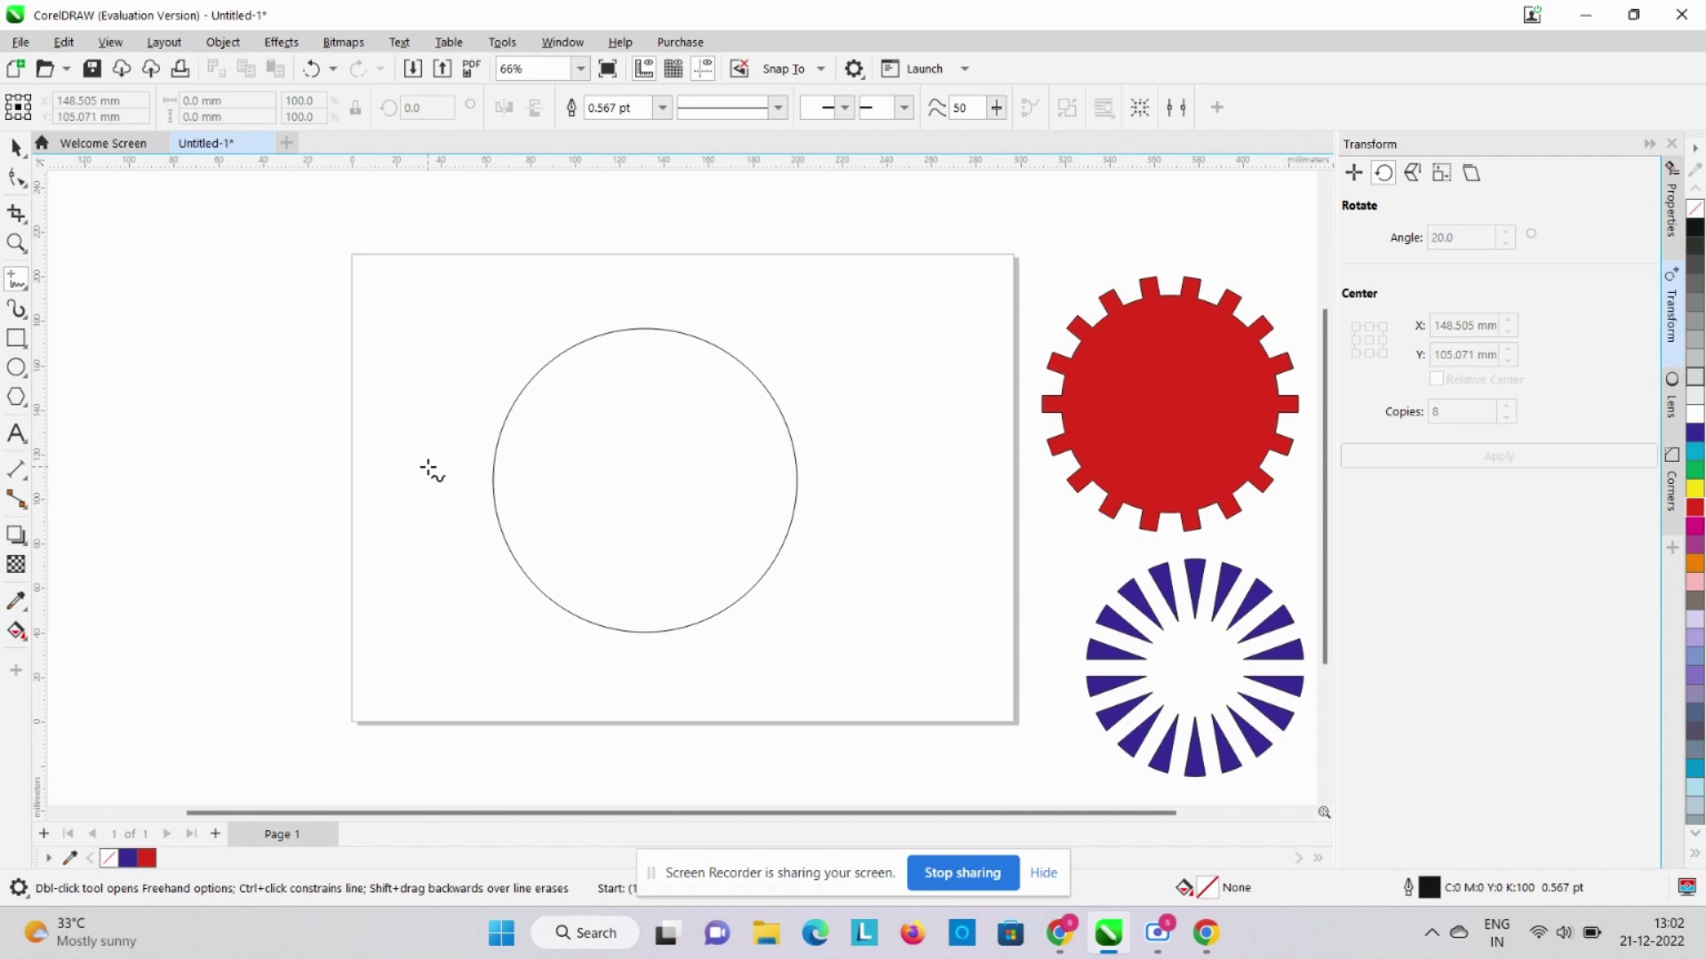
drag(428, 468, 601, 491)
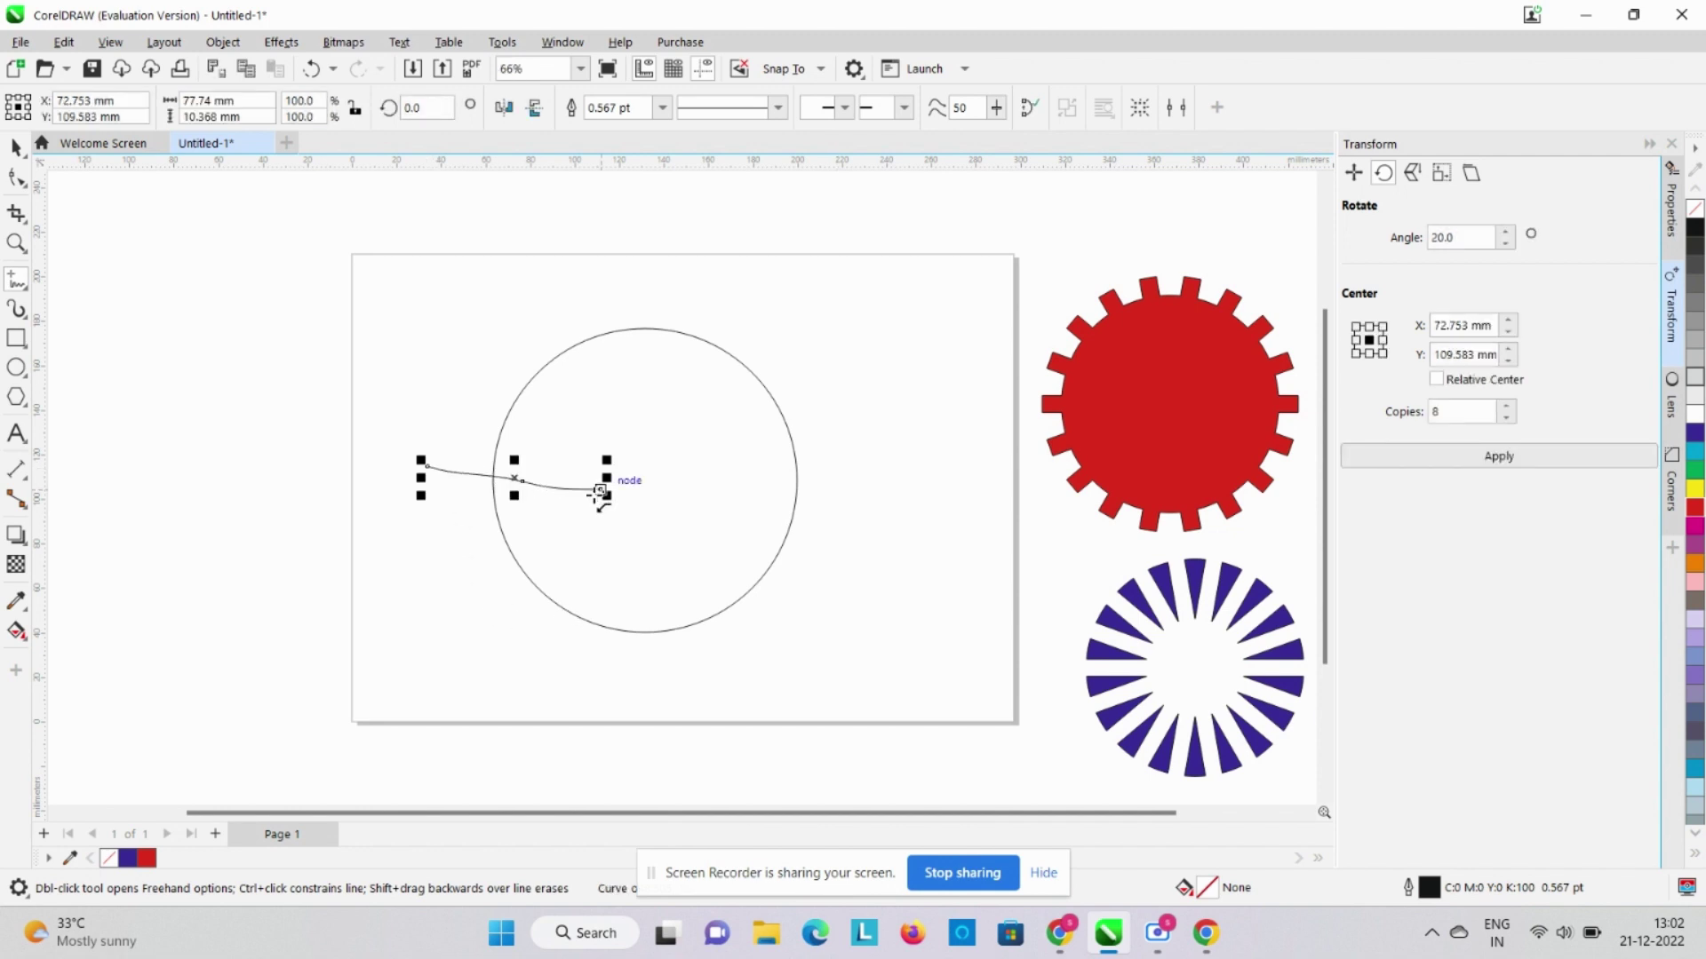
key(Delete)
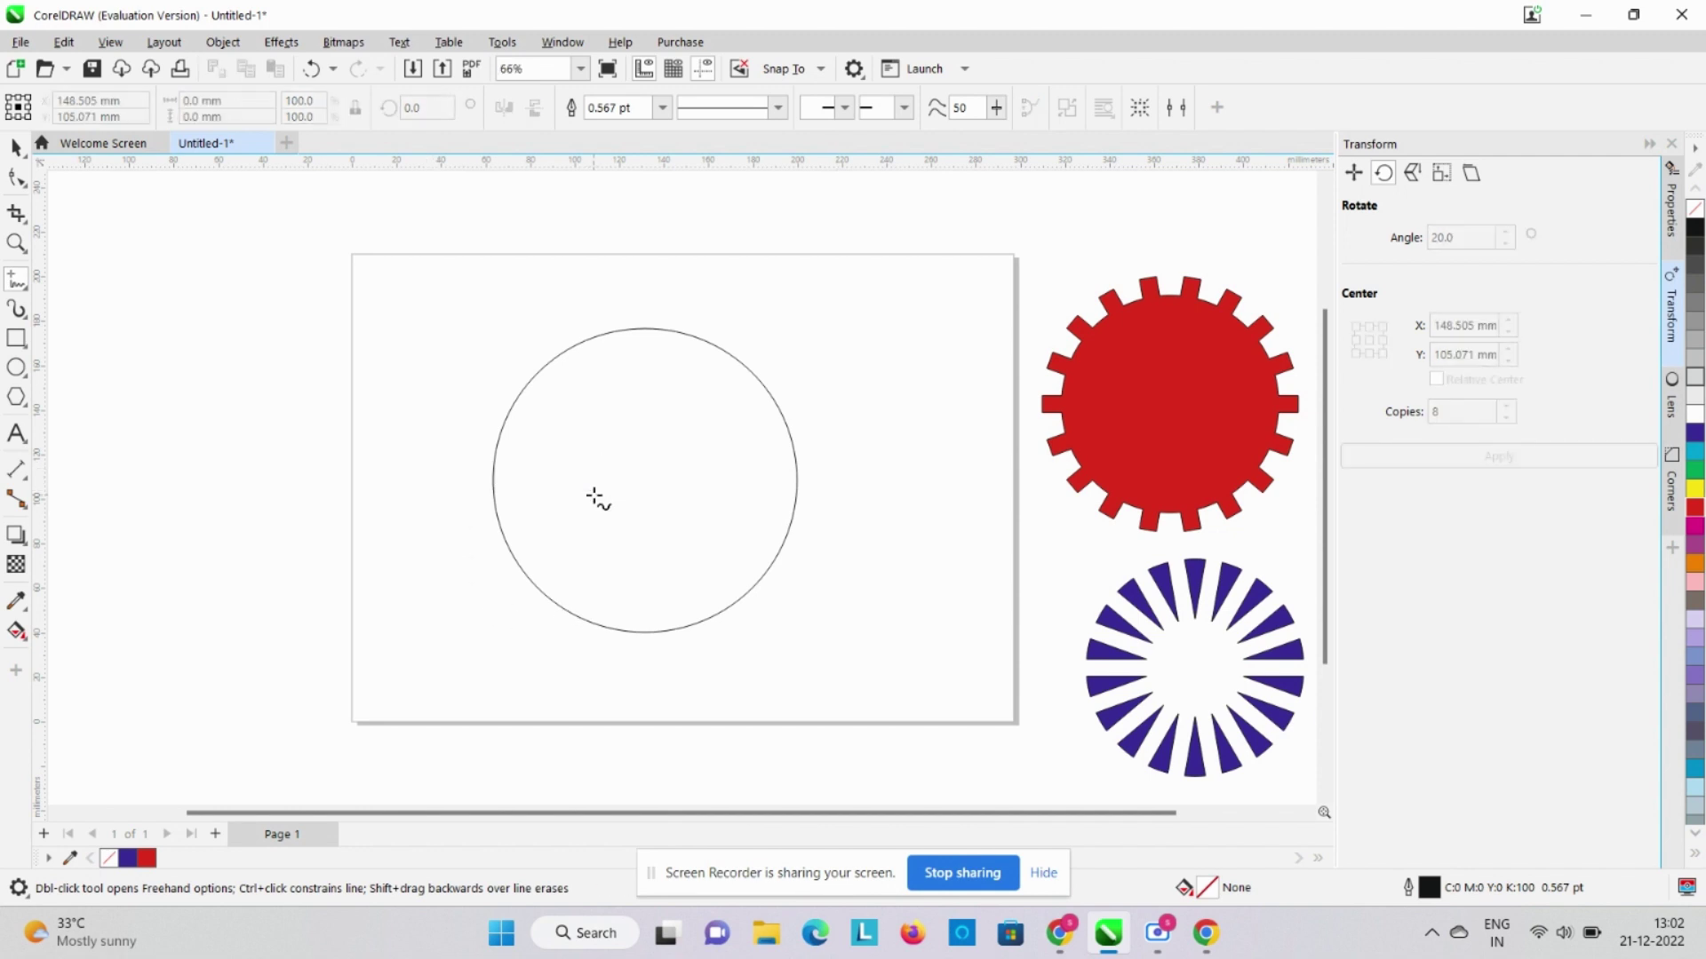
Draw a straight horizontal line about 197 mm long across the circle and centre-align it with the circle horizontally and vertically
click(432, 465)
click(874, 463)
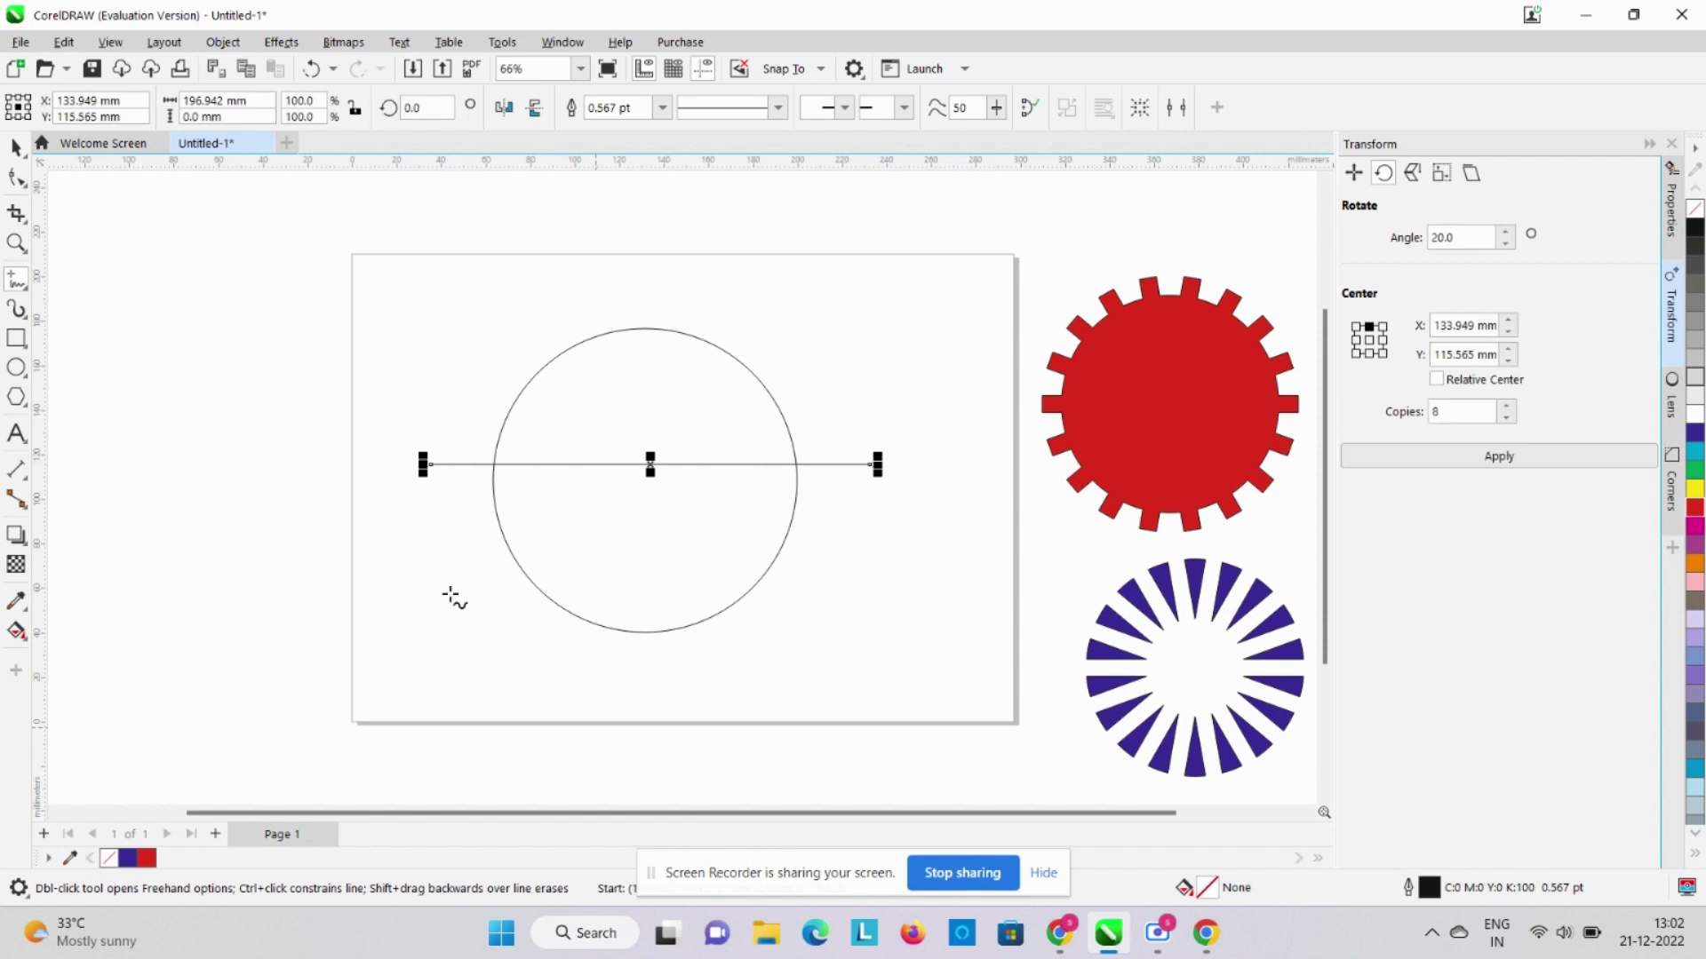
click(16, 147)
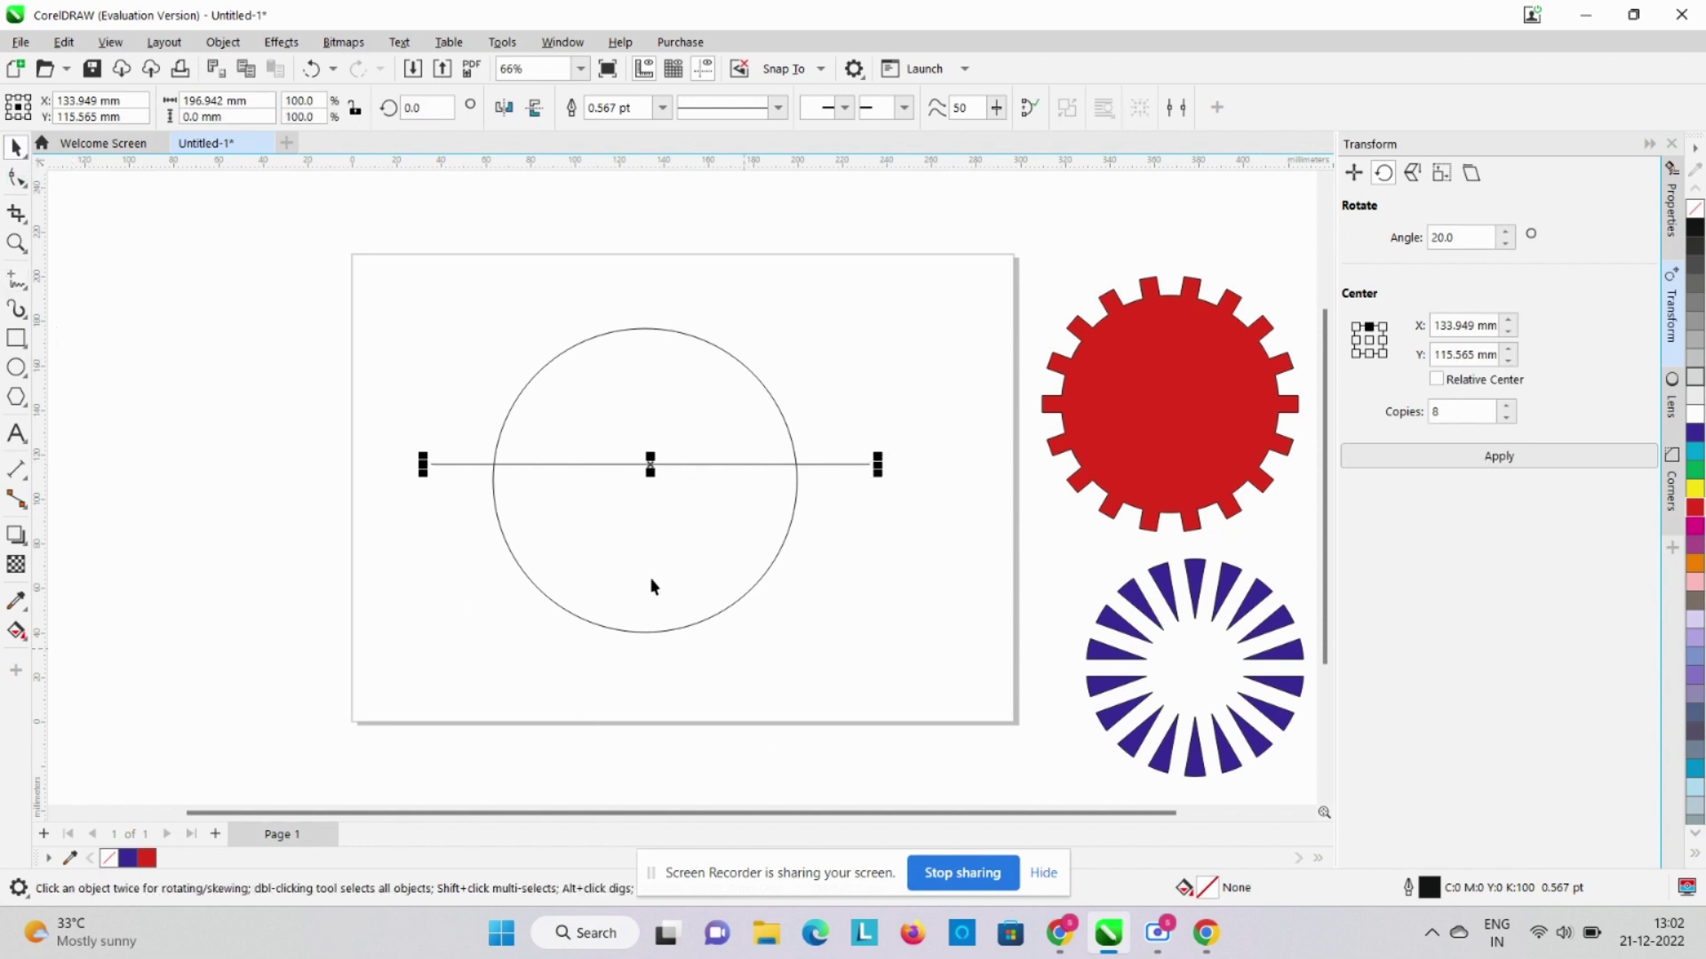
shift+click(636, 335)
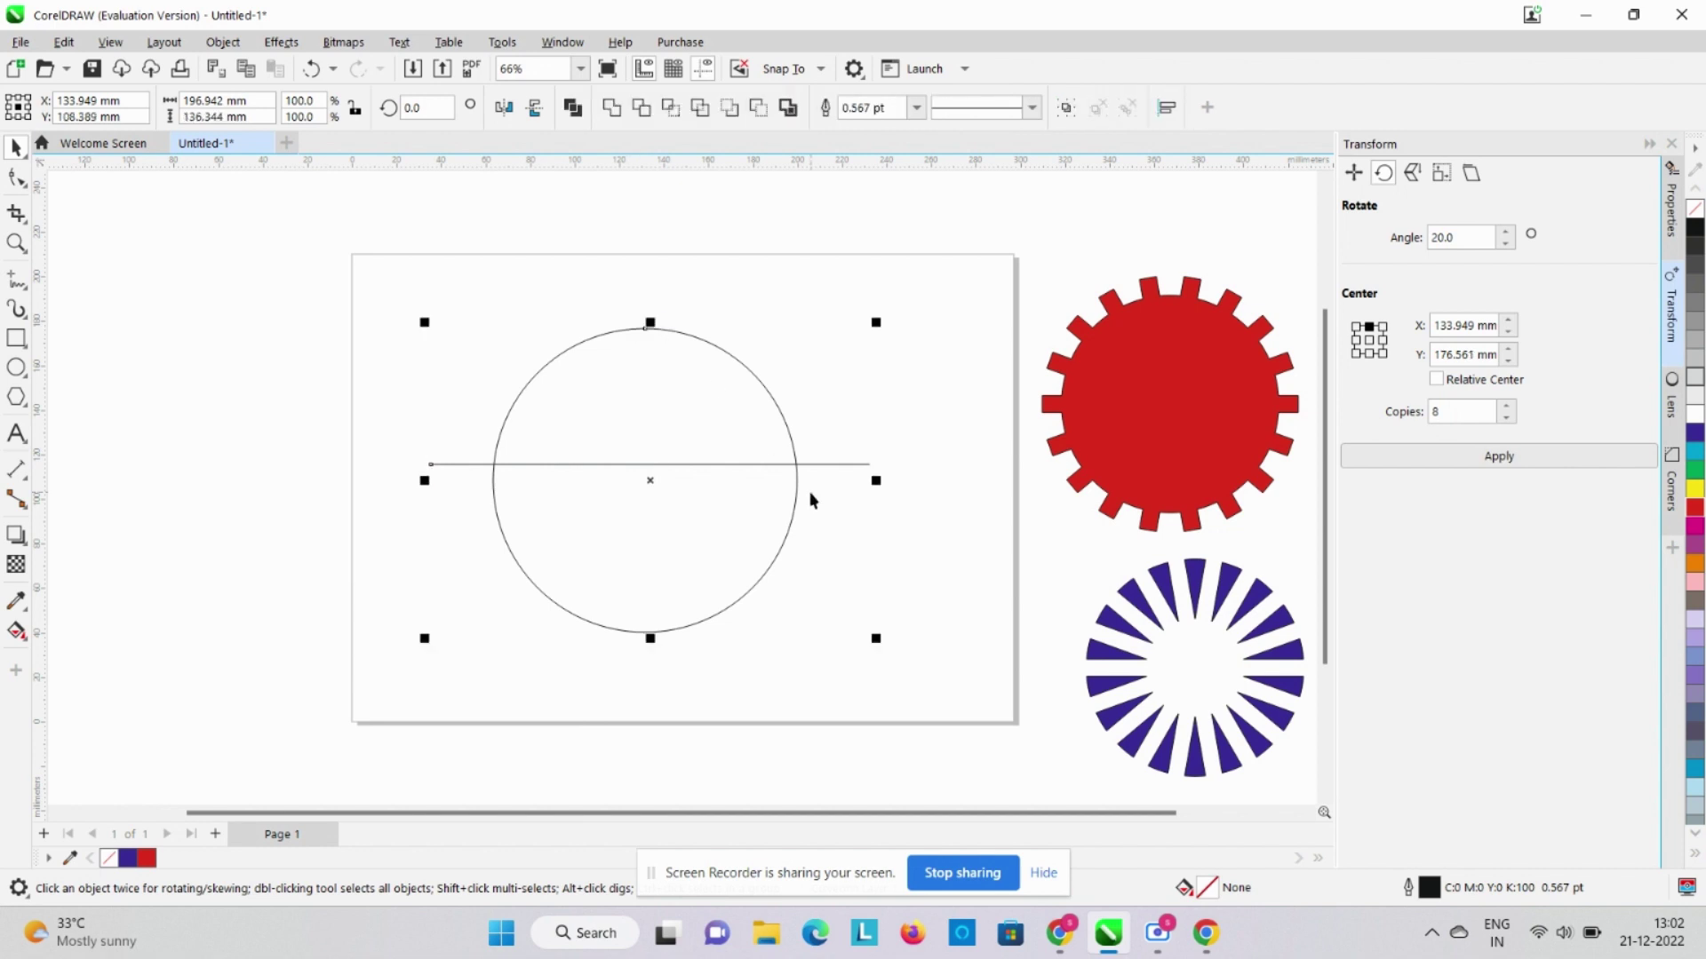
key(c)
key(e)
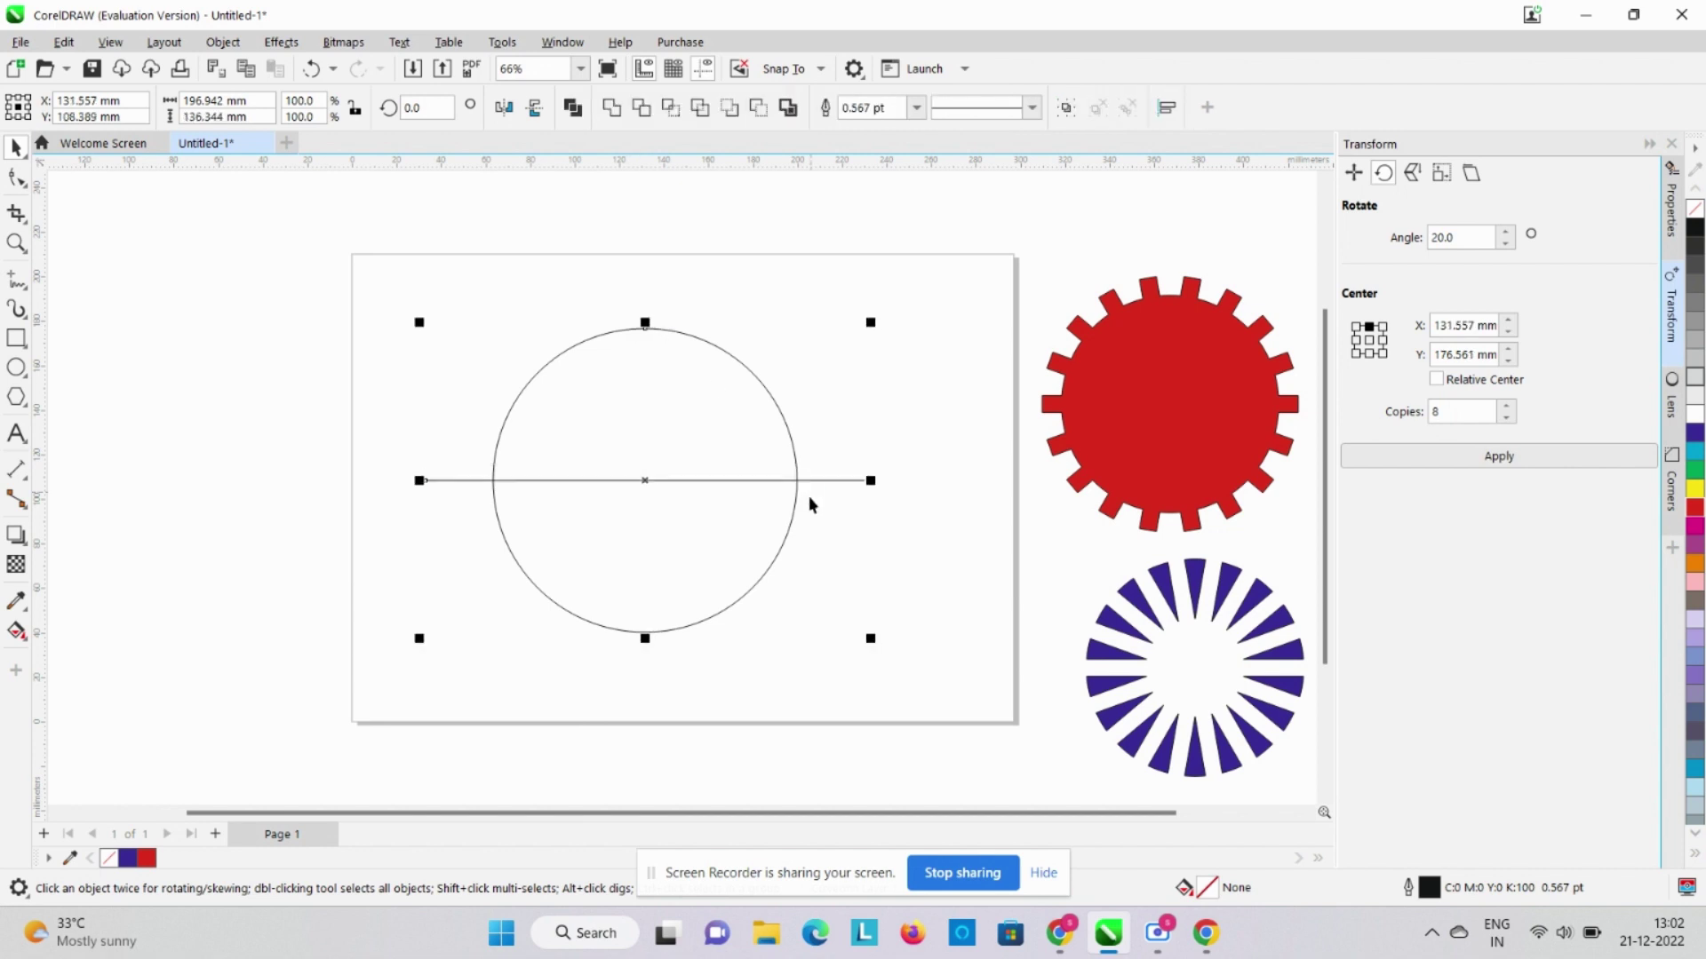
click(972, 561)
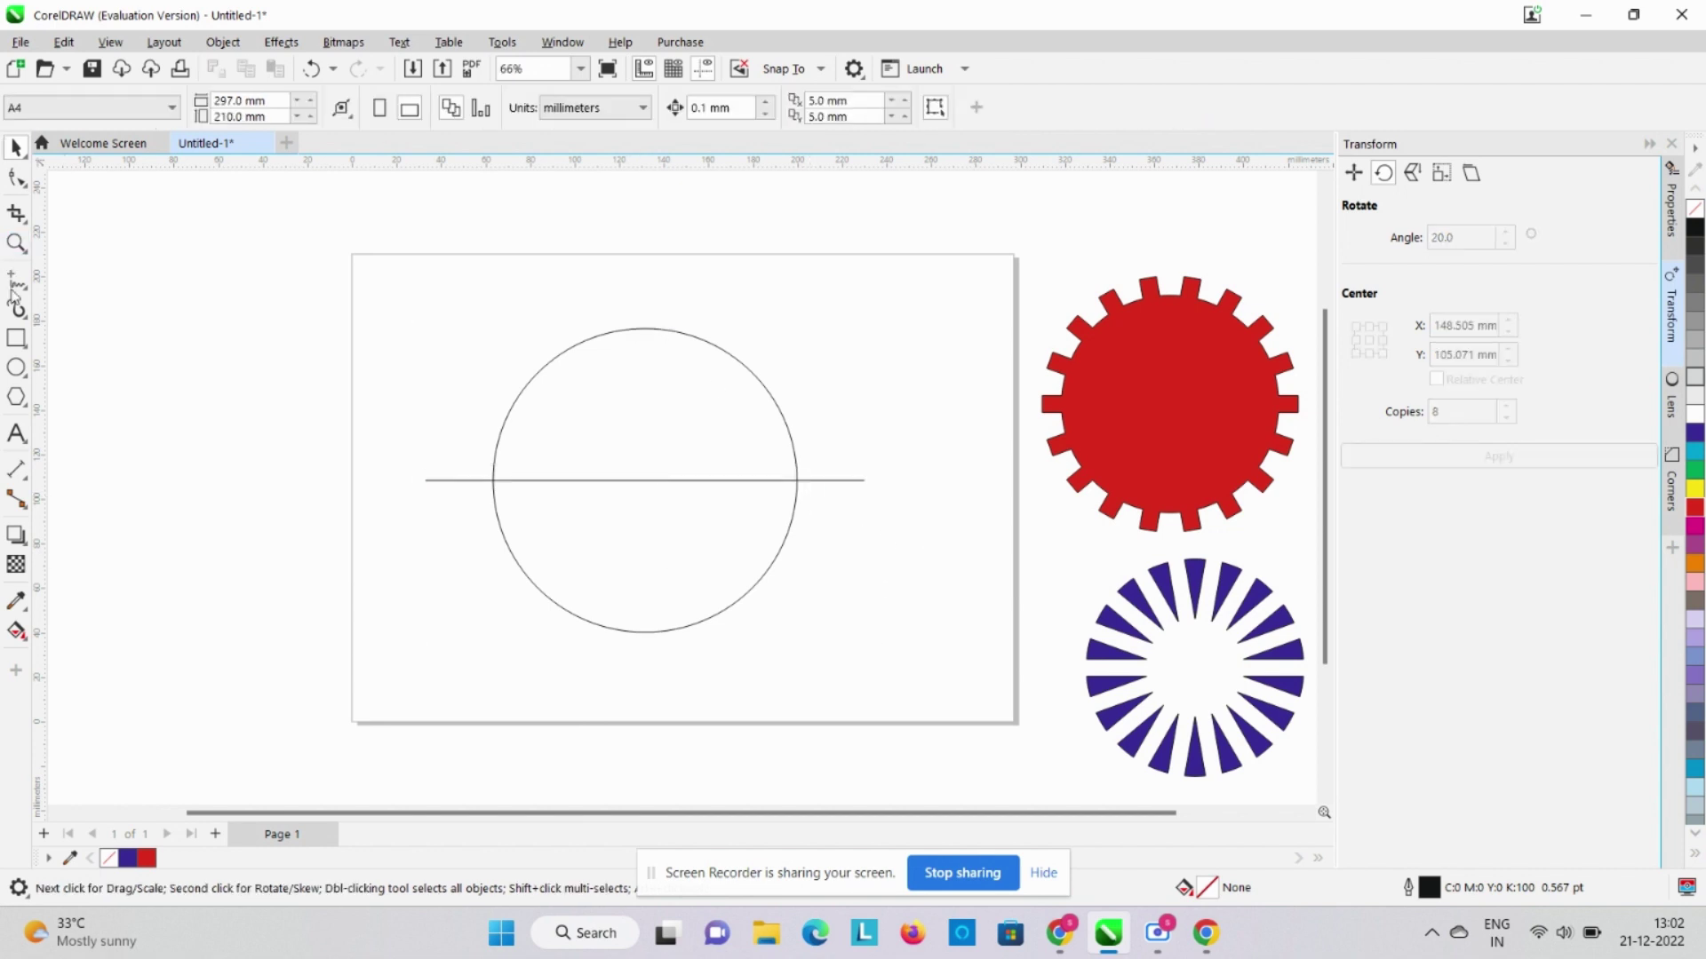
Draw a small circle about 21 mm in diameter near the page's upper-left corner, at about X 29 mm, Y 178 mm
click(22, 371)
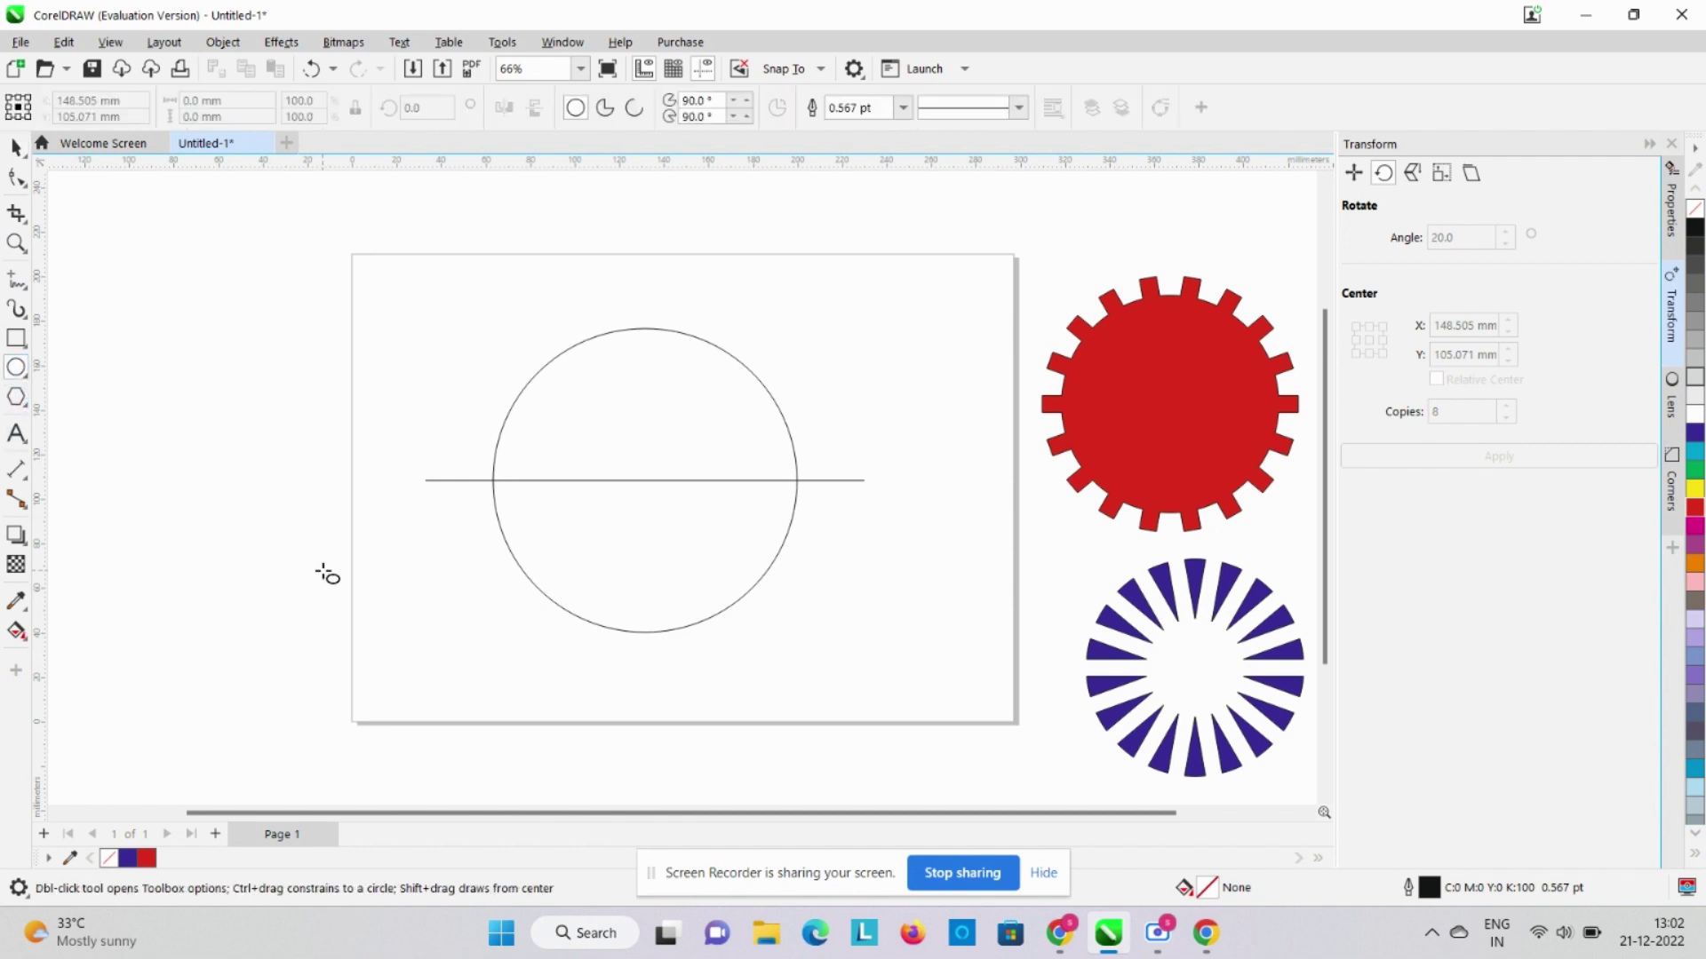
drag(394, 302, 441, 350)
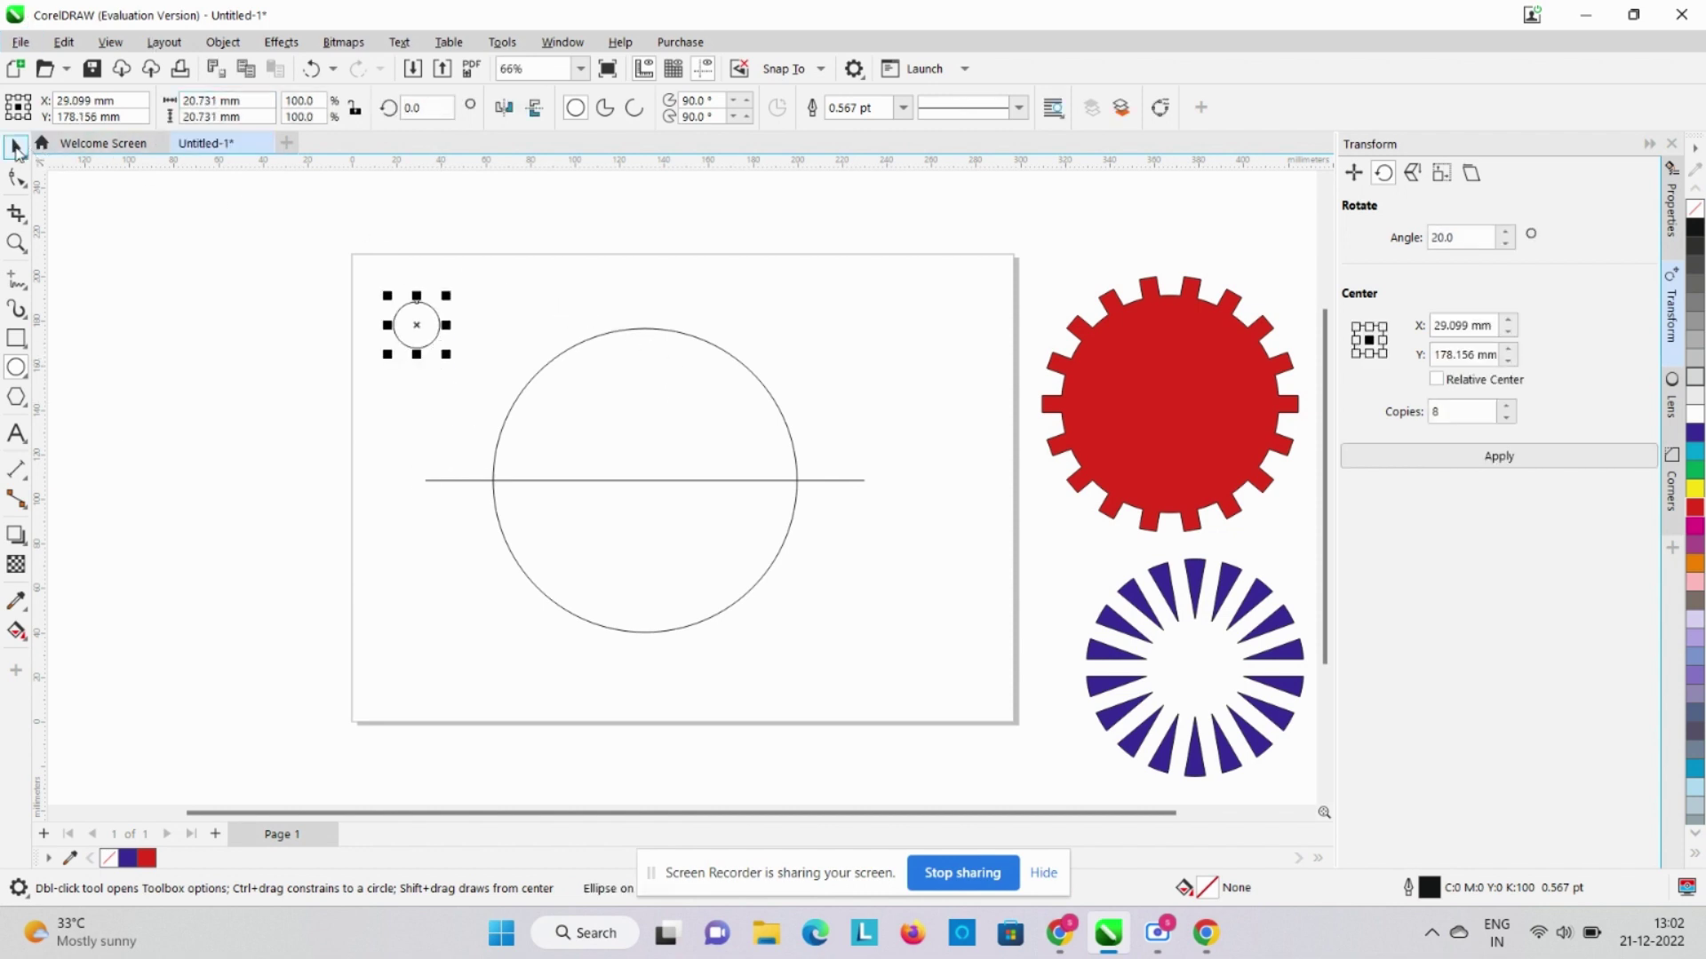
click(15, 149)
click(522, 318)
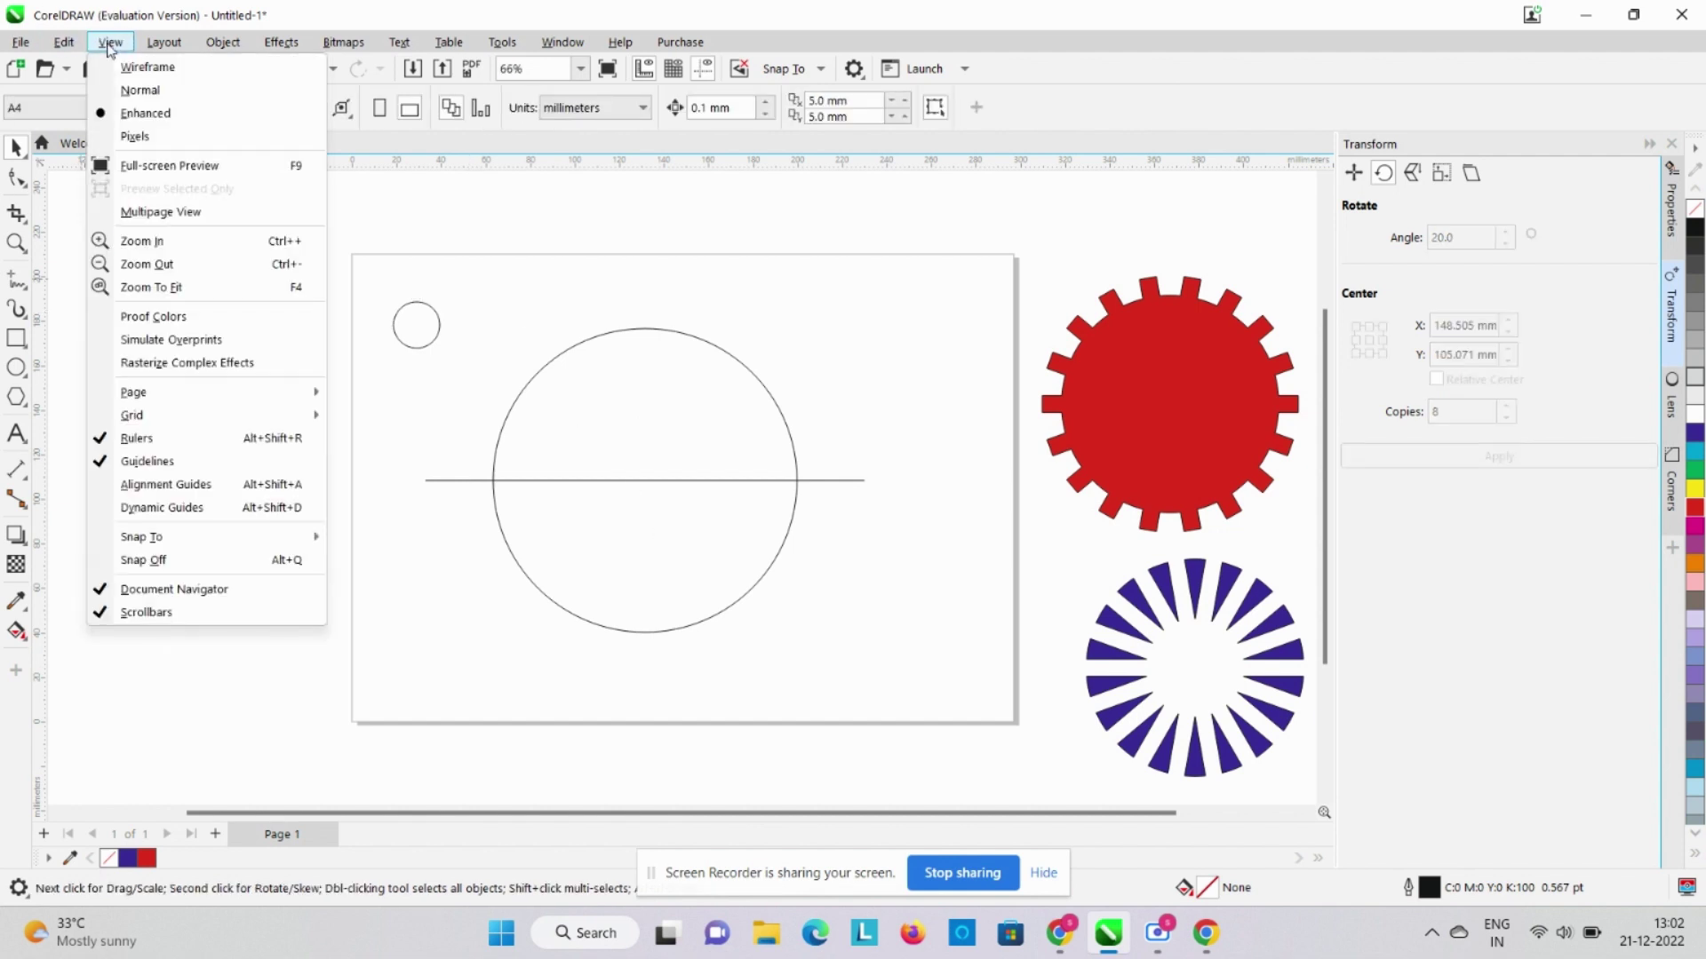
mouse_move(53, 40)
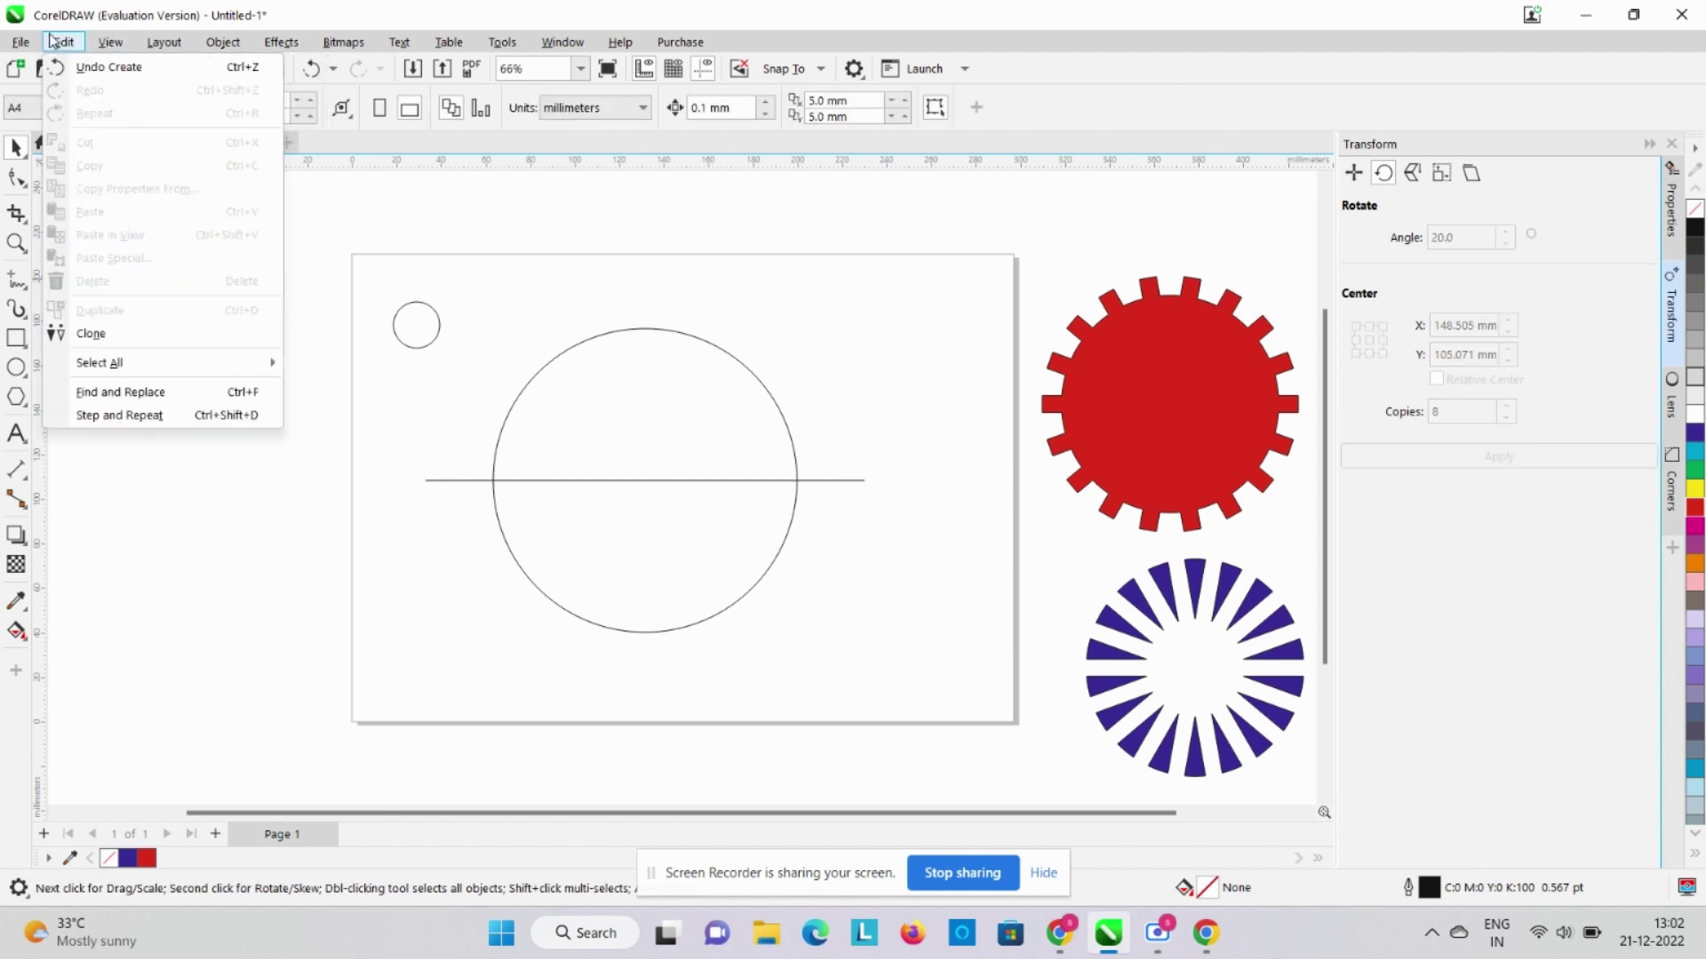
mouse_move(165, 44)
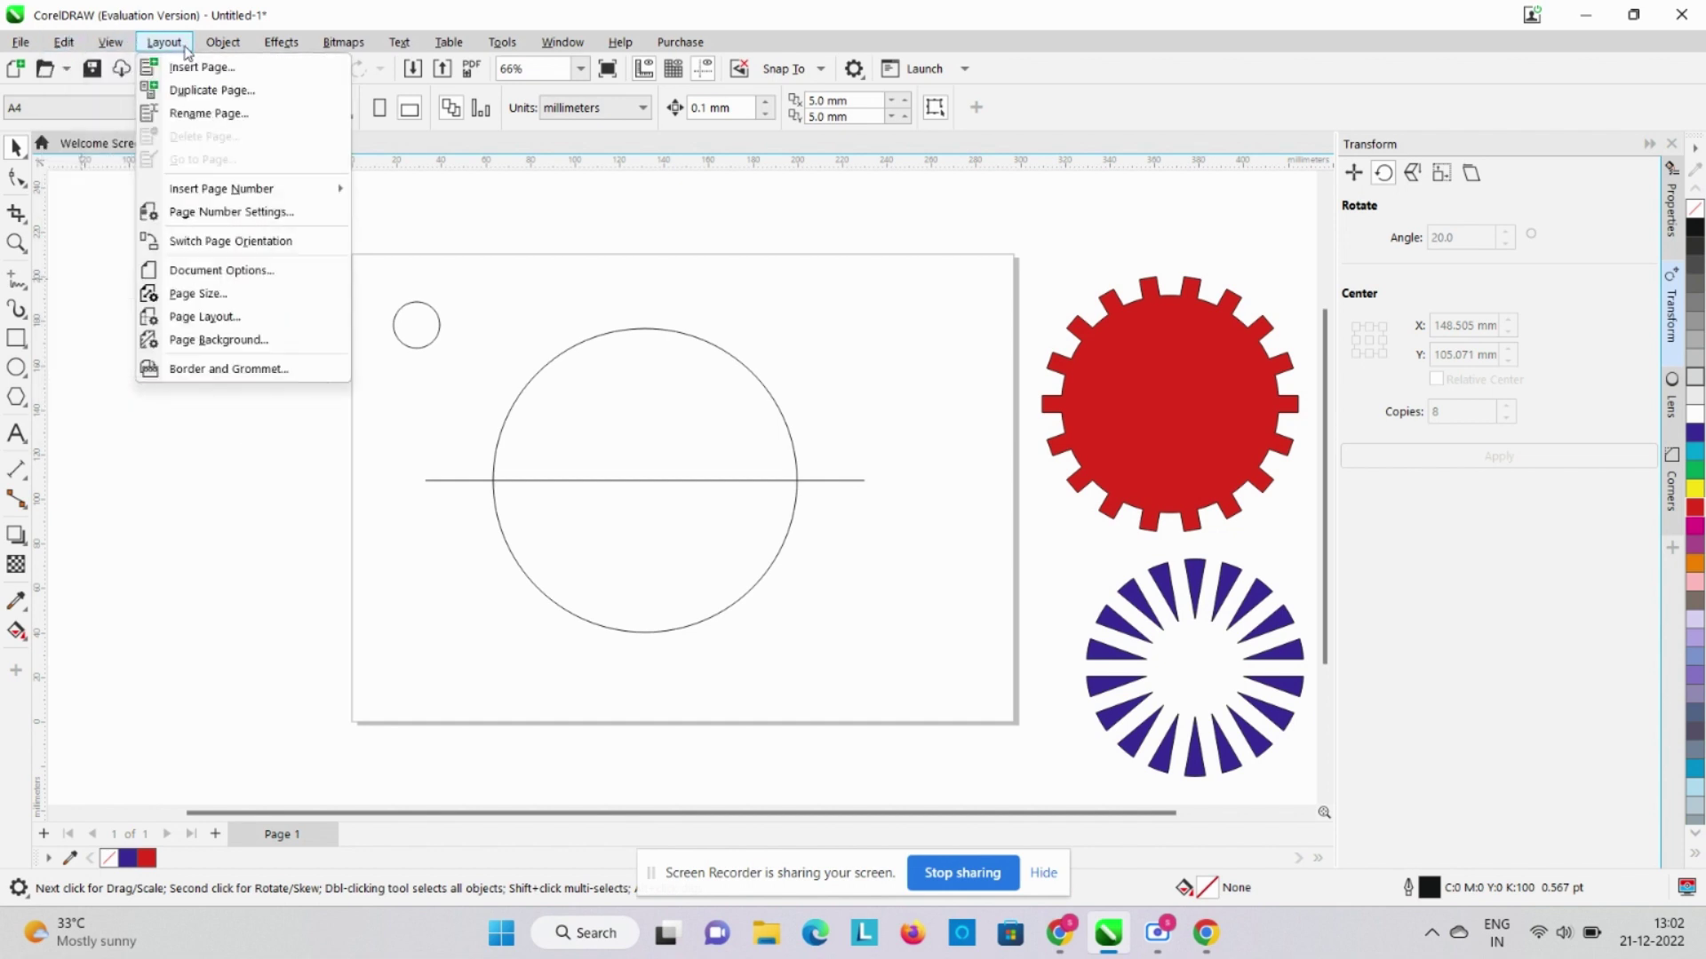
mouse_move(111, 45)
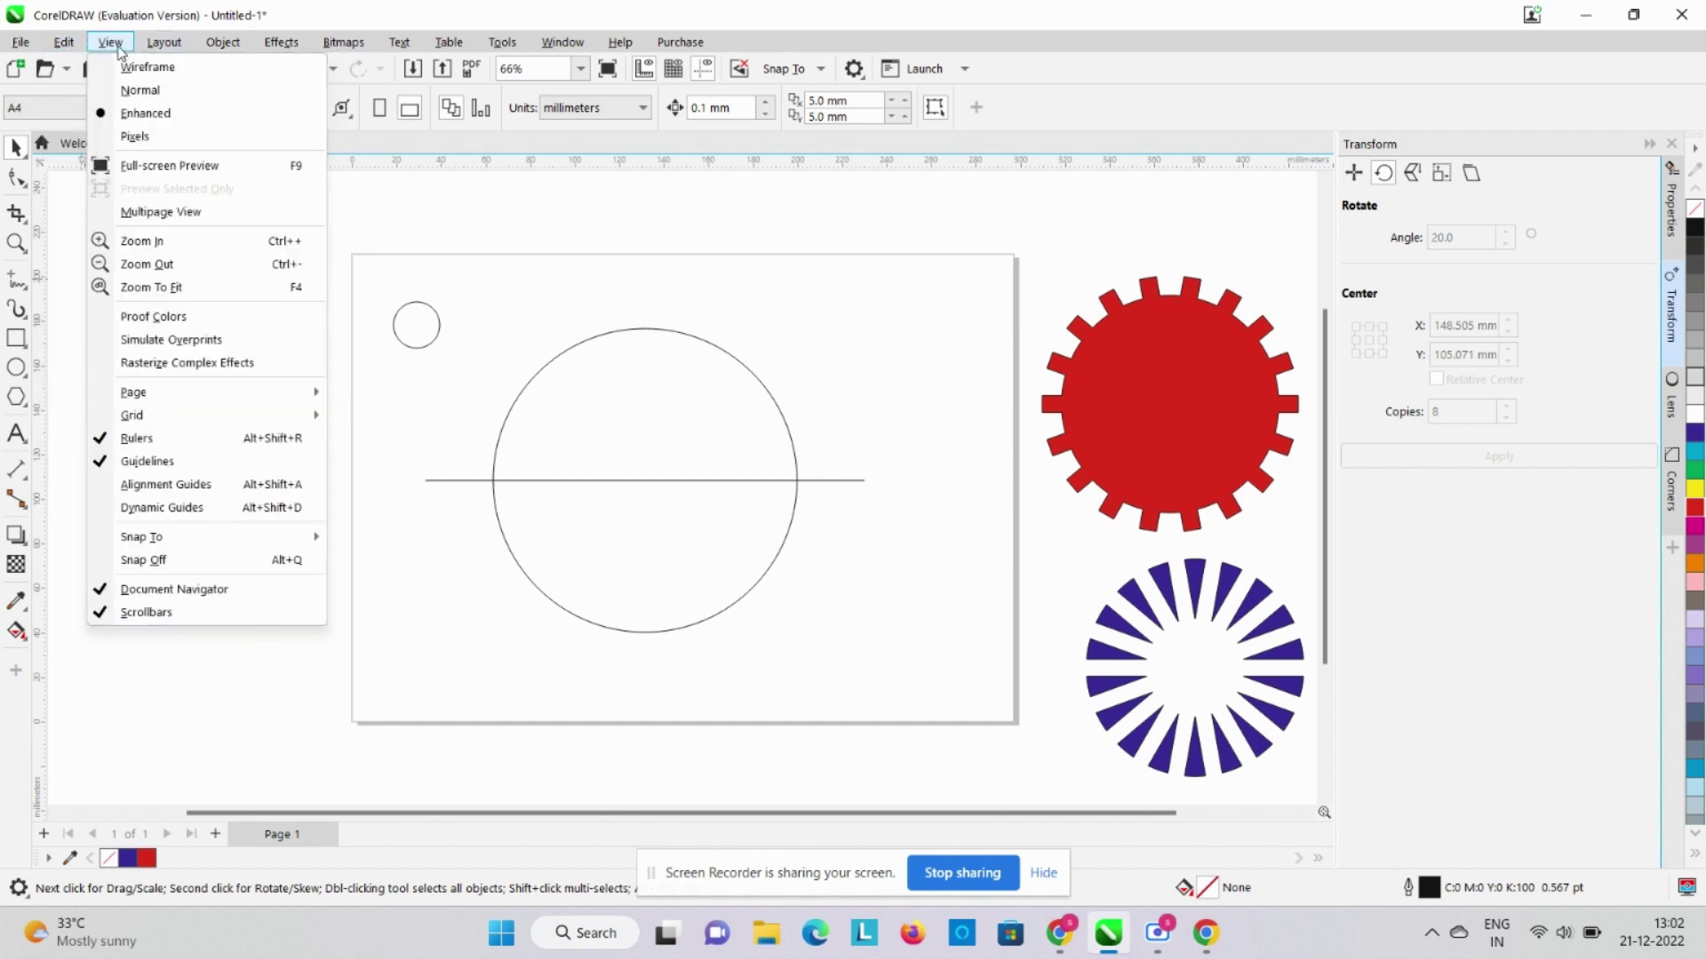
mouse_move(158, 540)
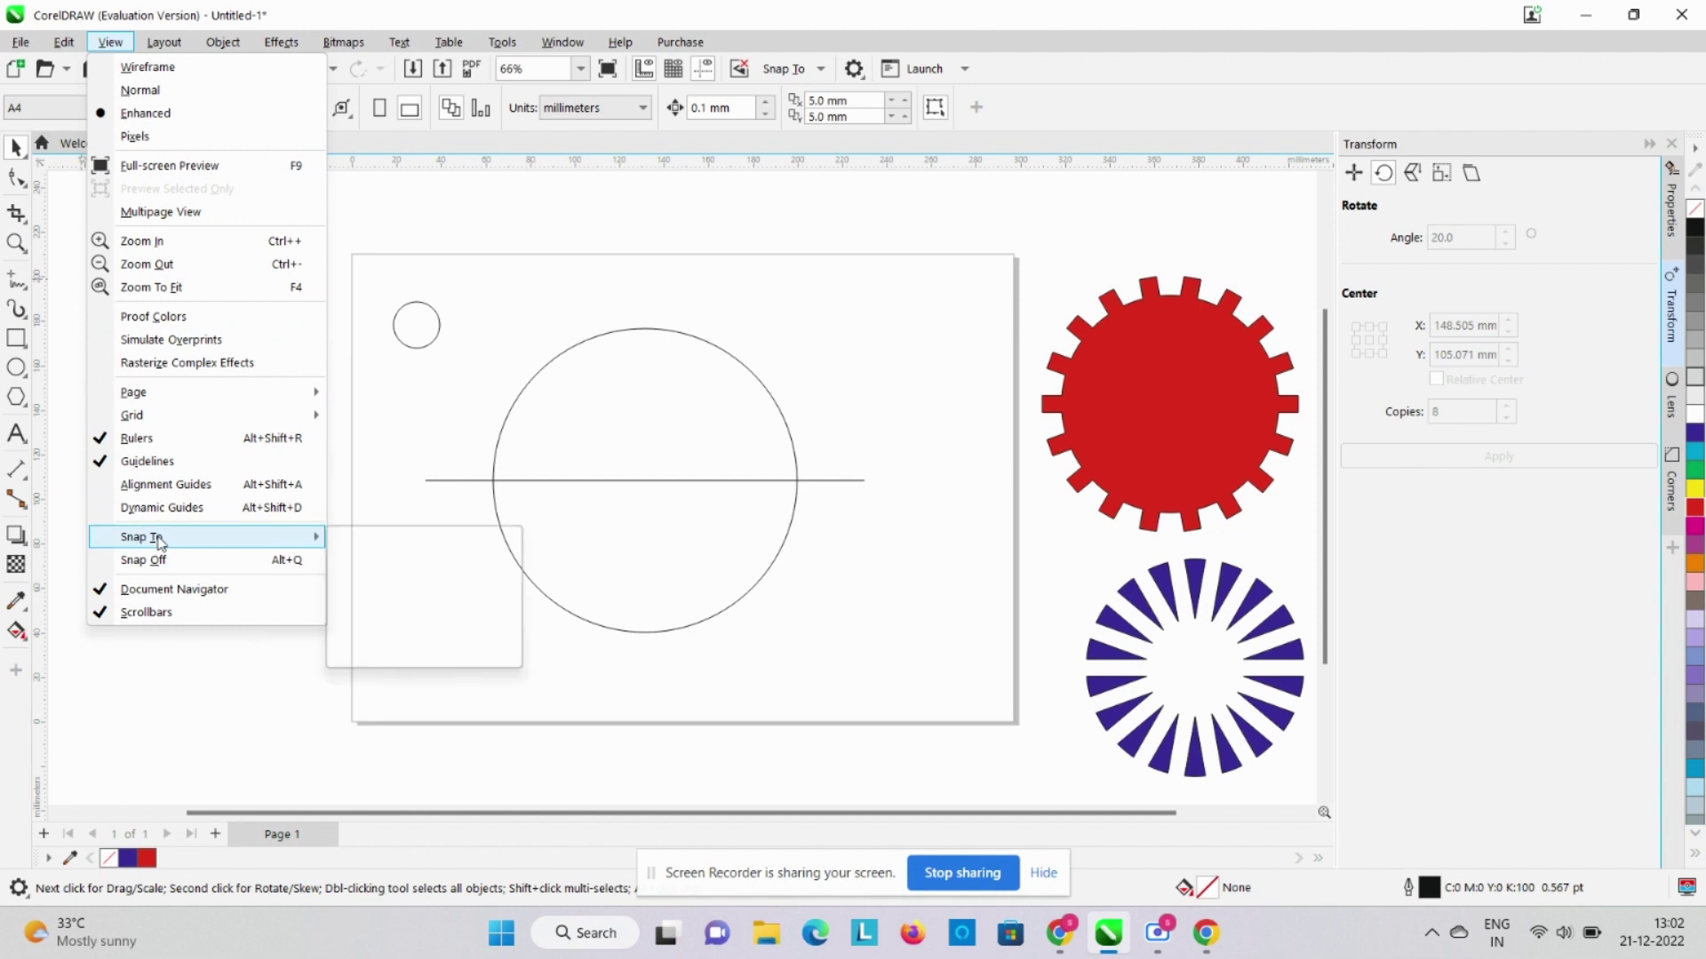
click(398, 634)
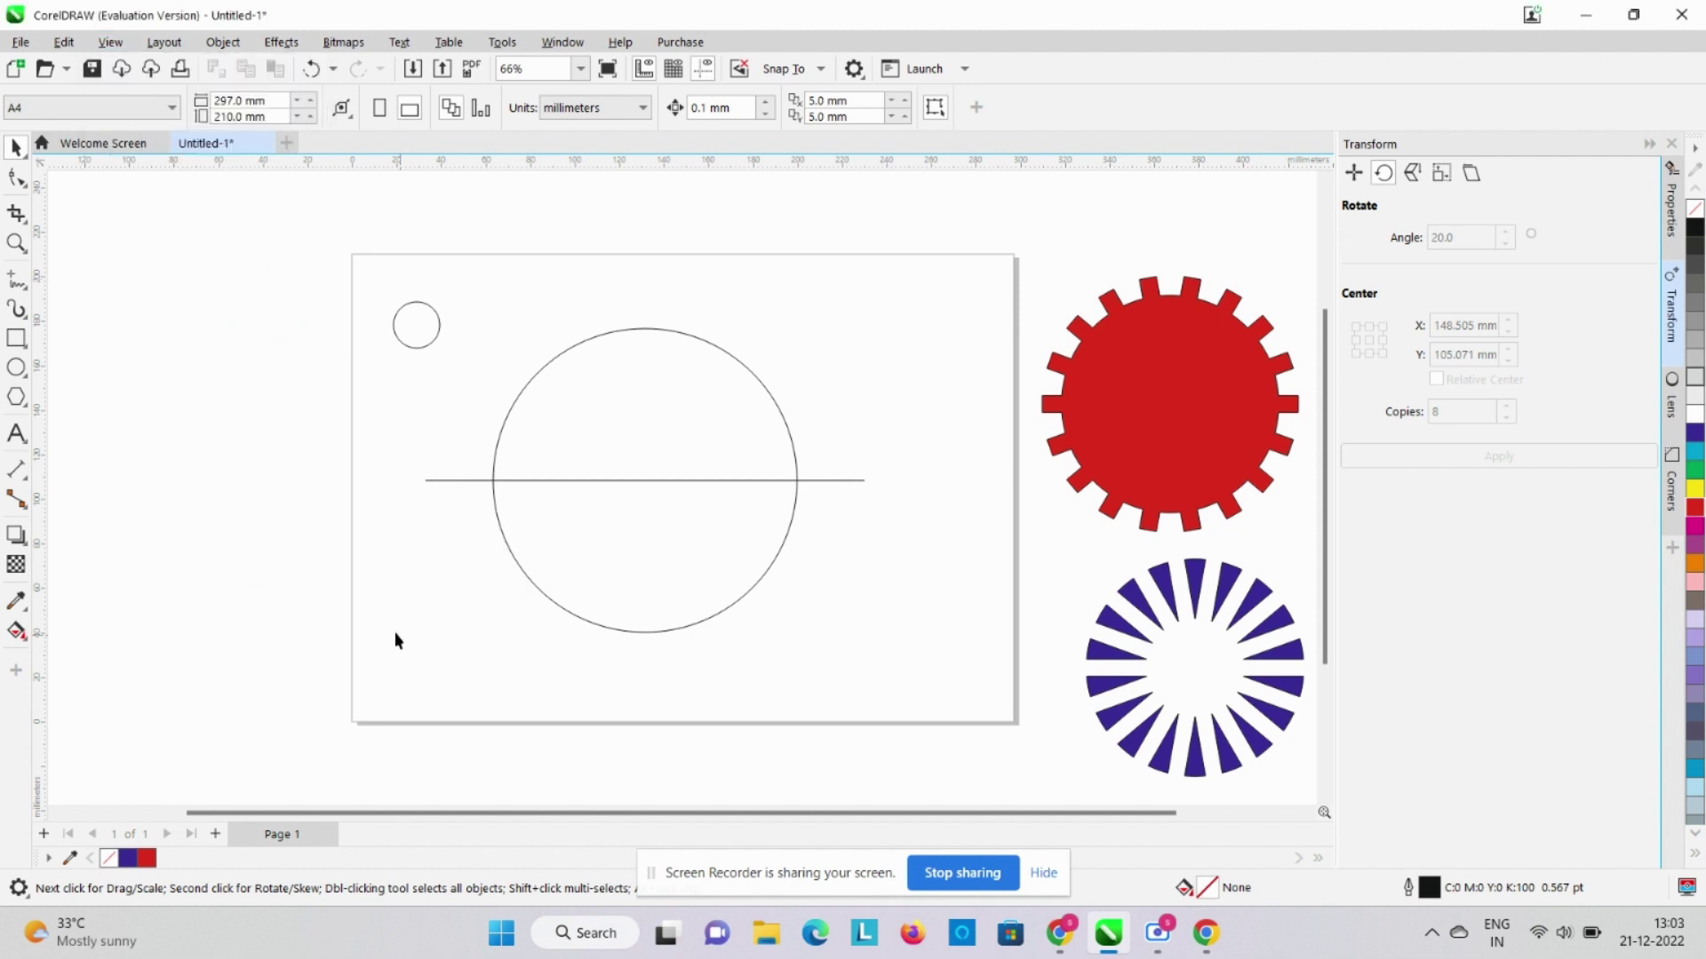
click(111, 43)
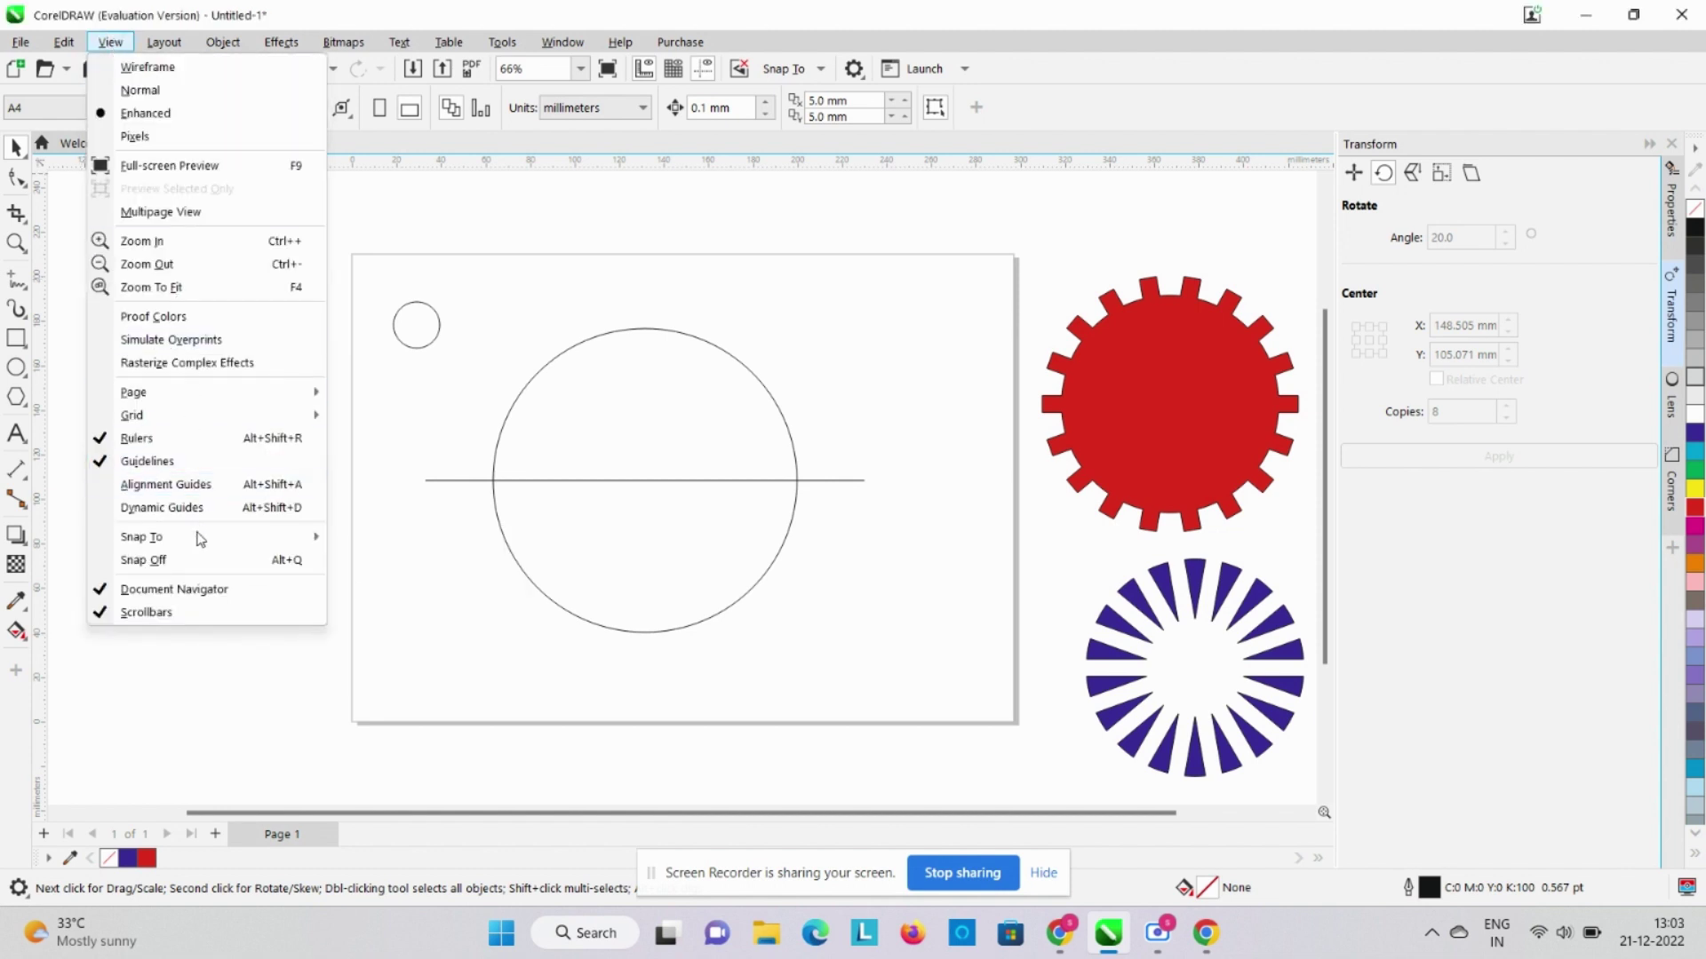
mouse_move(199, 538)
click(398, 632)
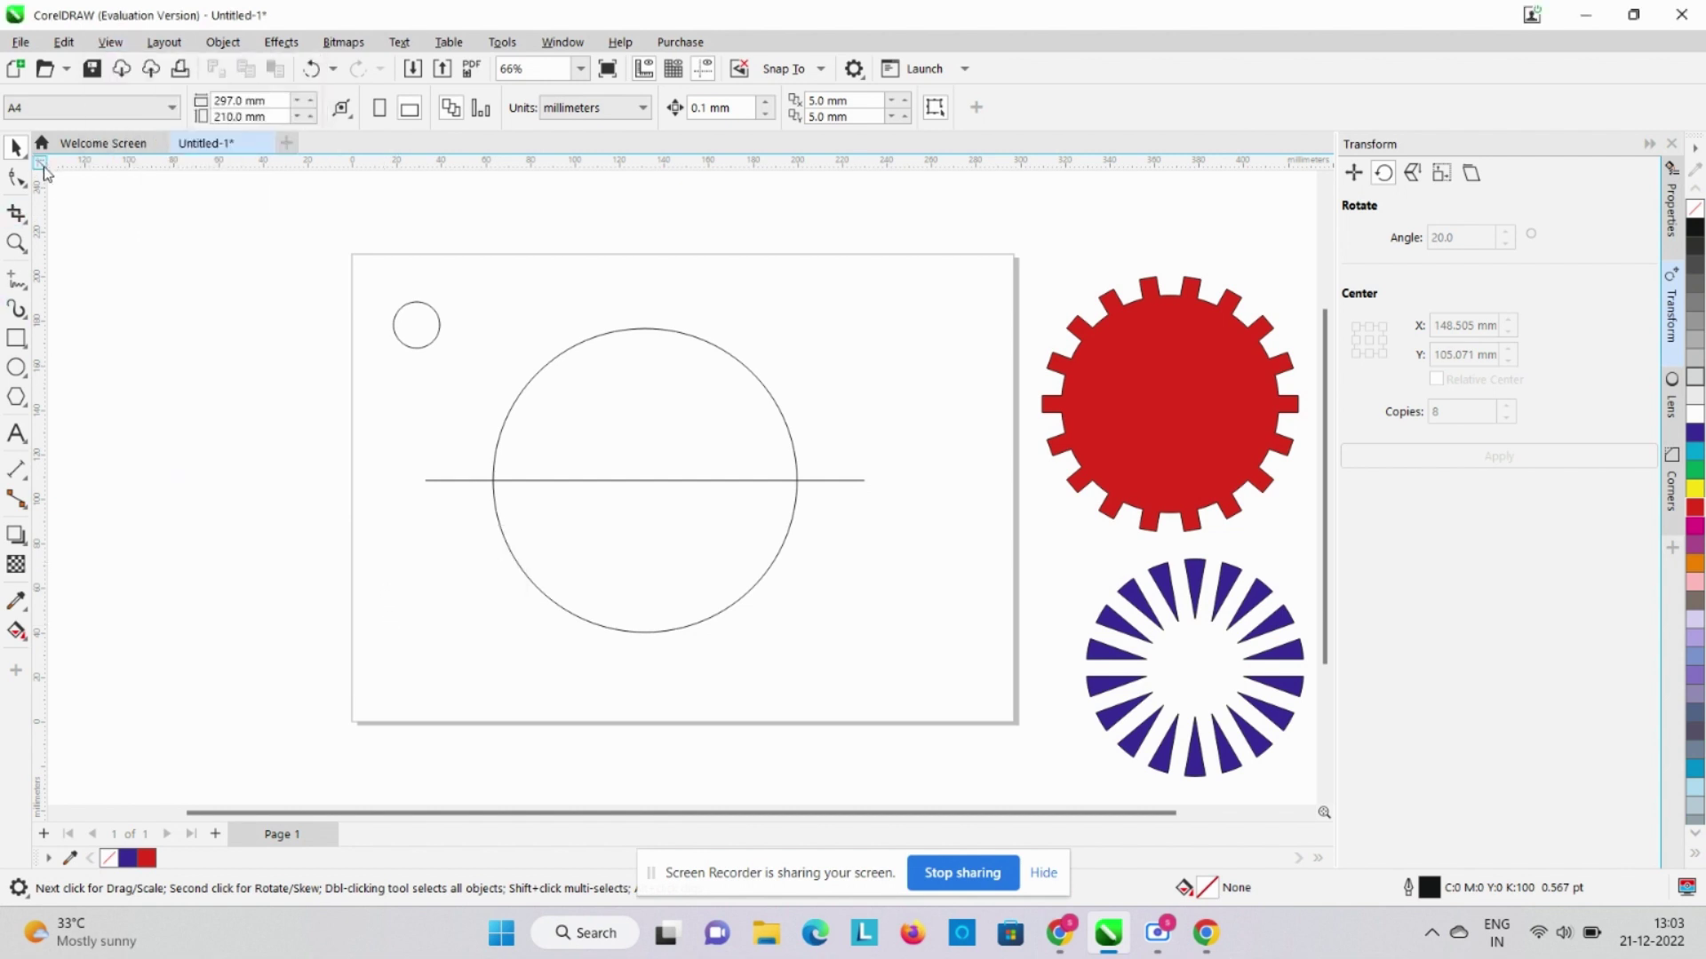
Move the ruler origin to where the line crosses the large circle's left edge and centre the small circle at X 0, Y 0
drag(109, 224, 493, 481)
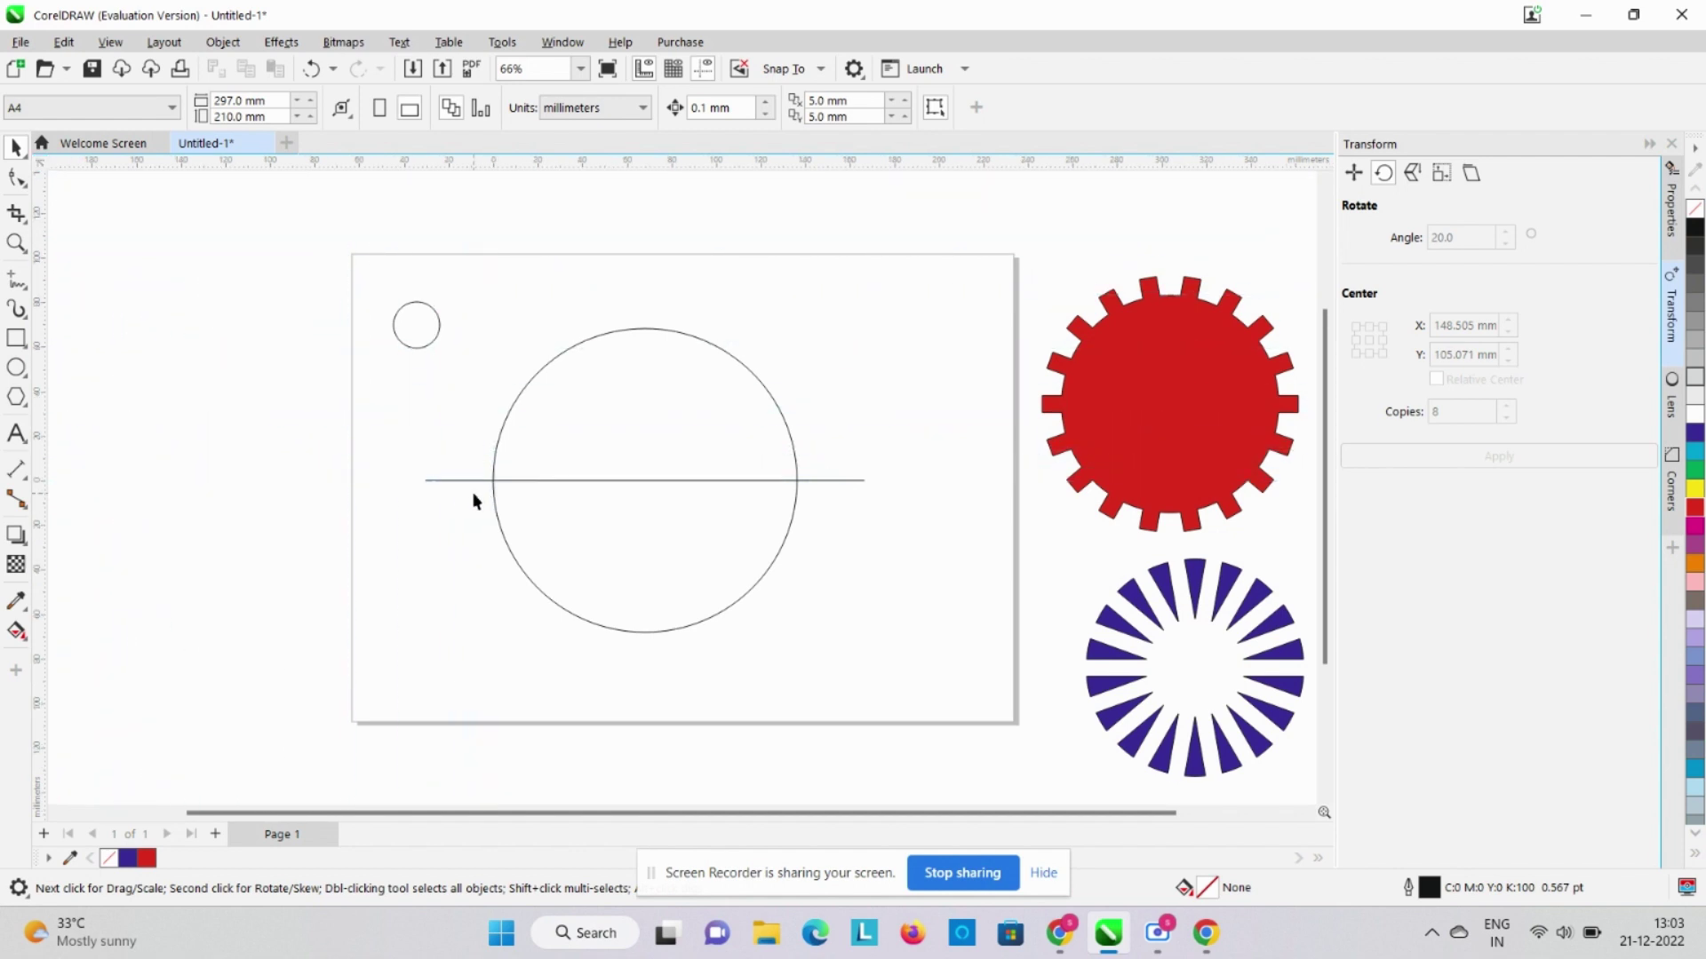
click(412, 320)
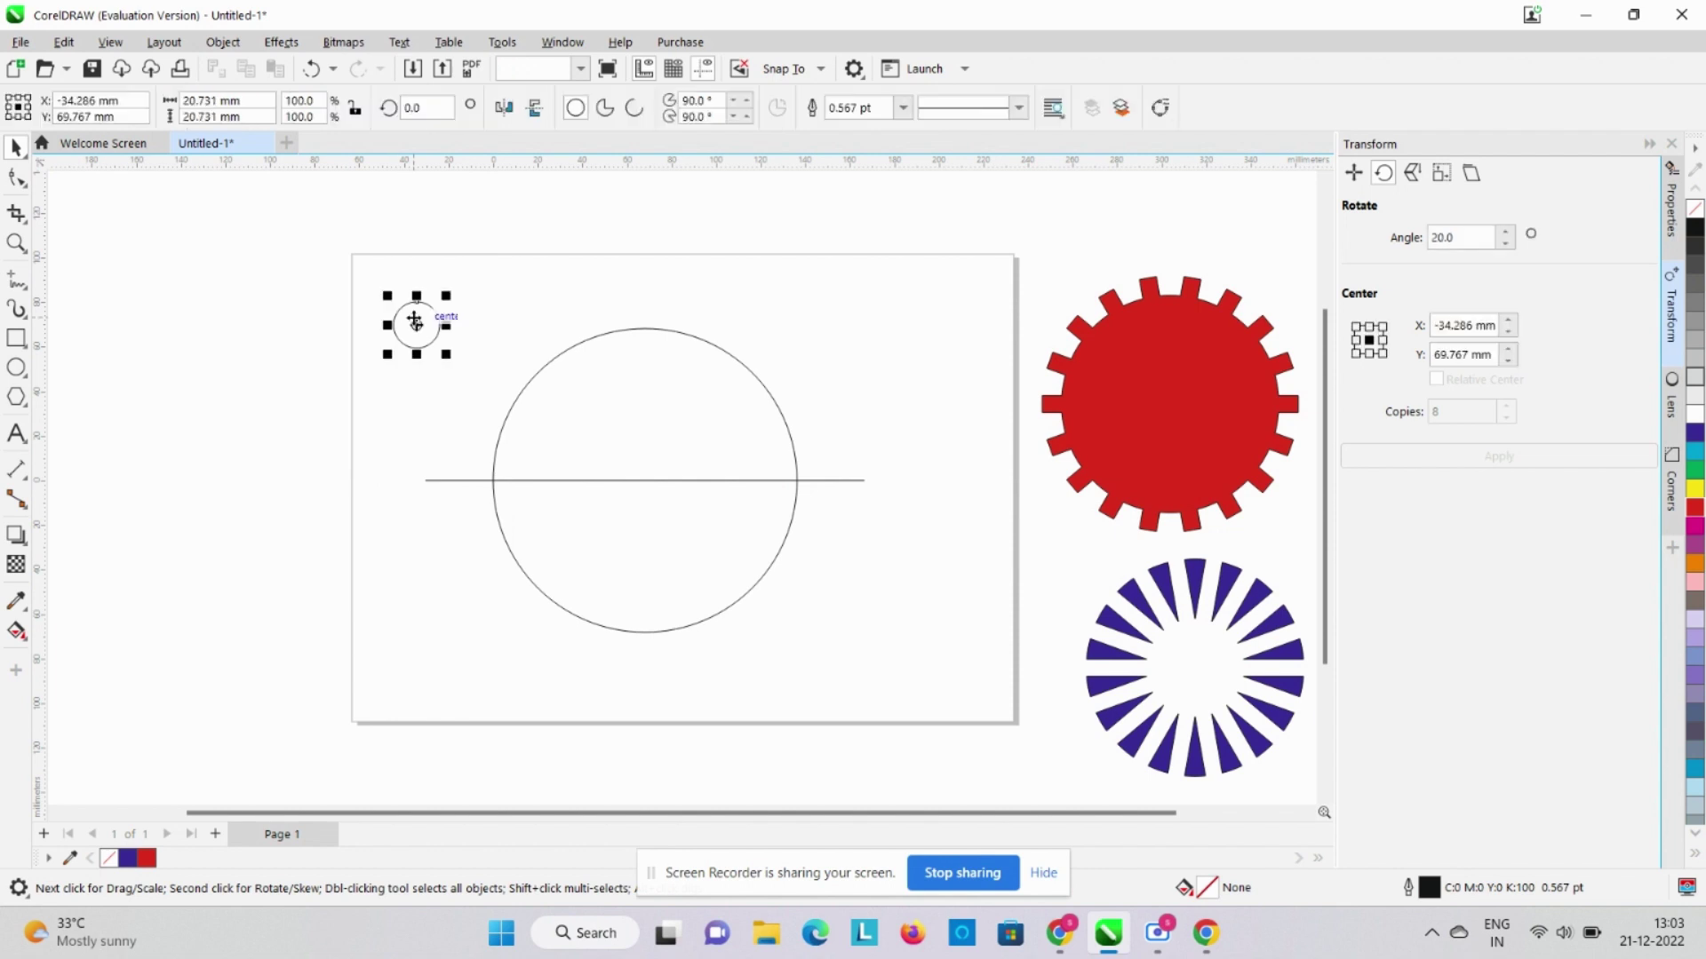
click(58, 102)
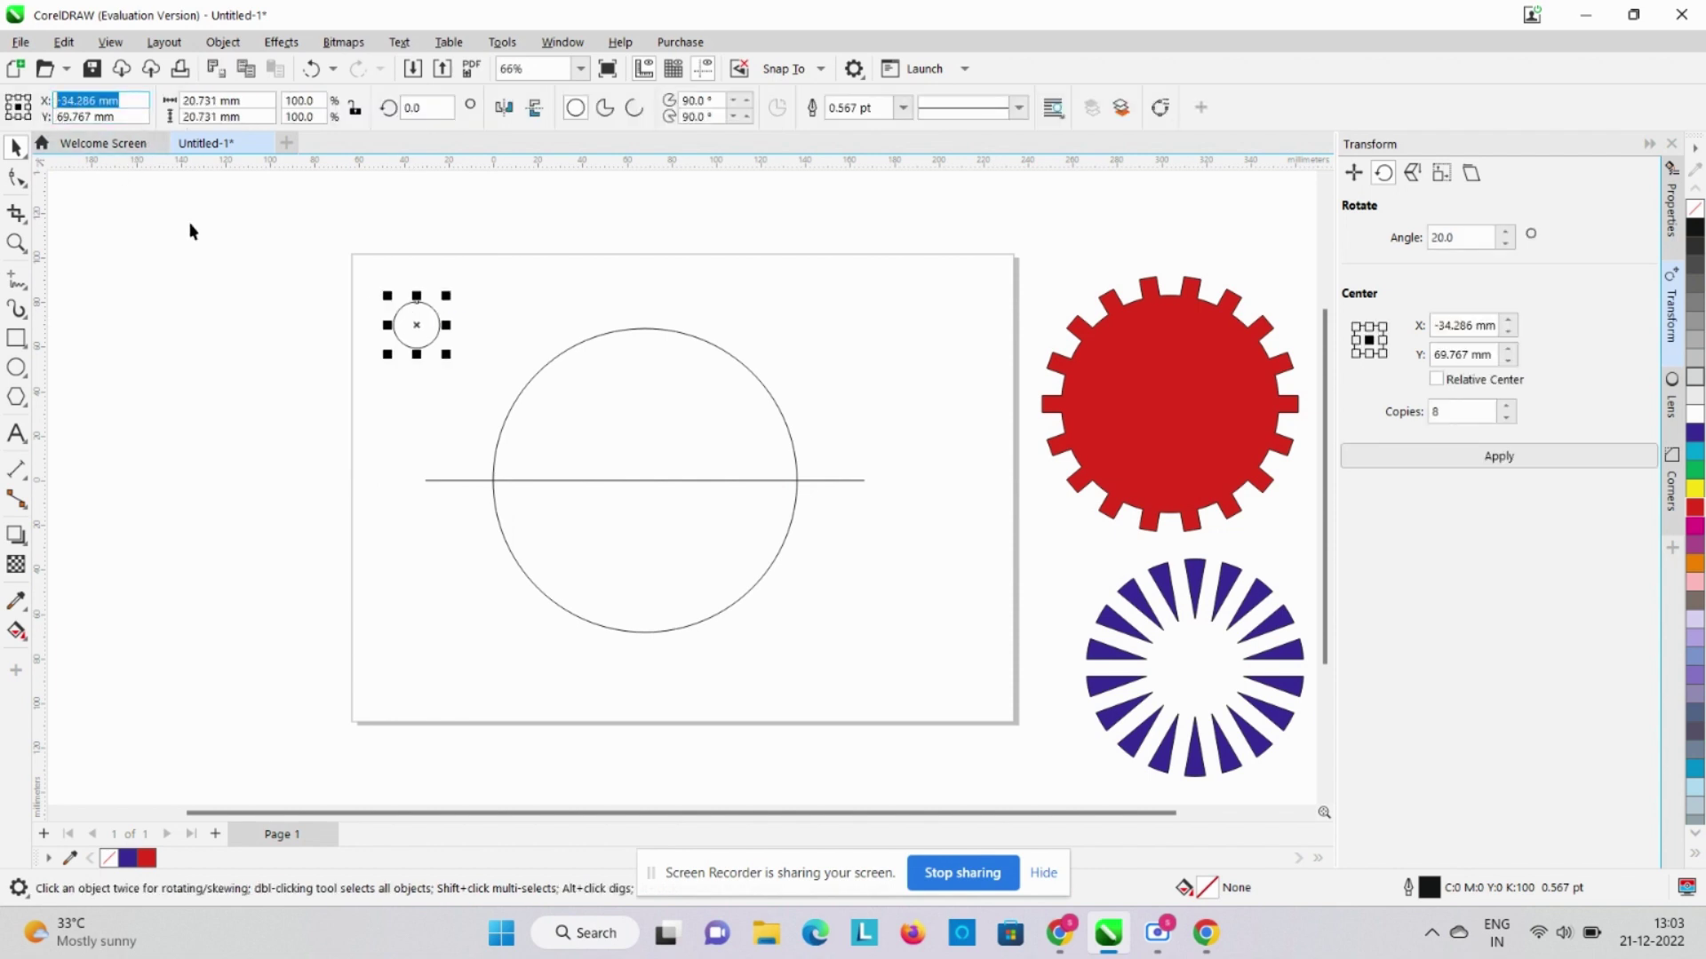
text(0)
click(112, 118)
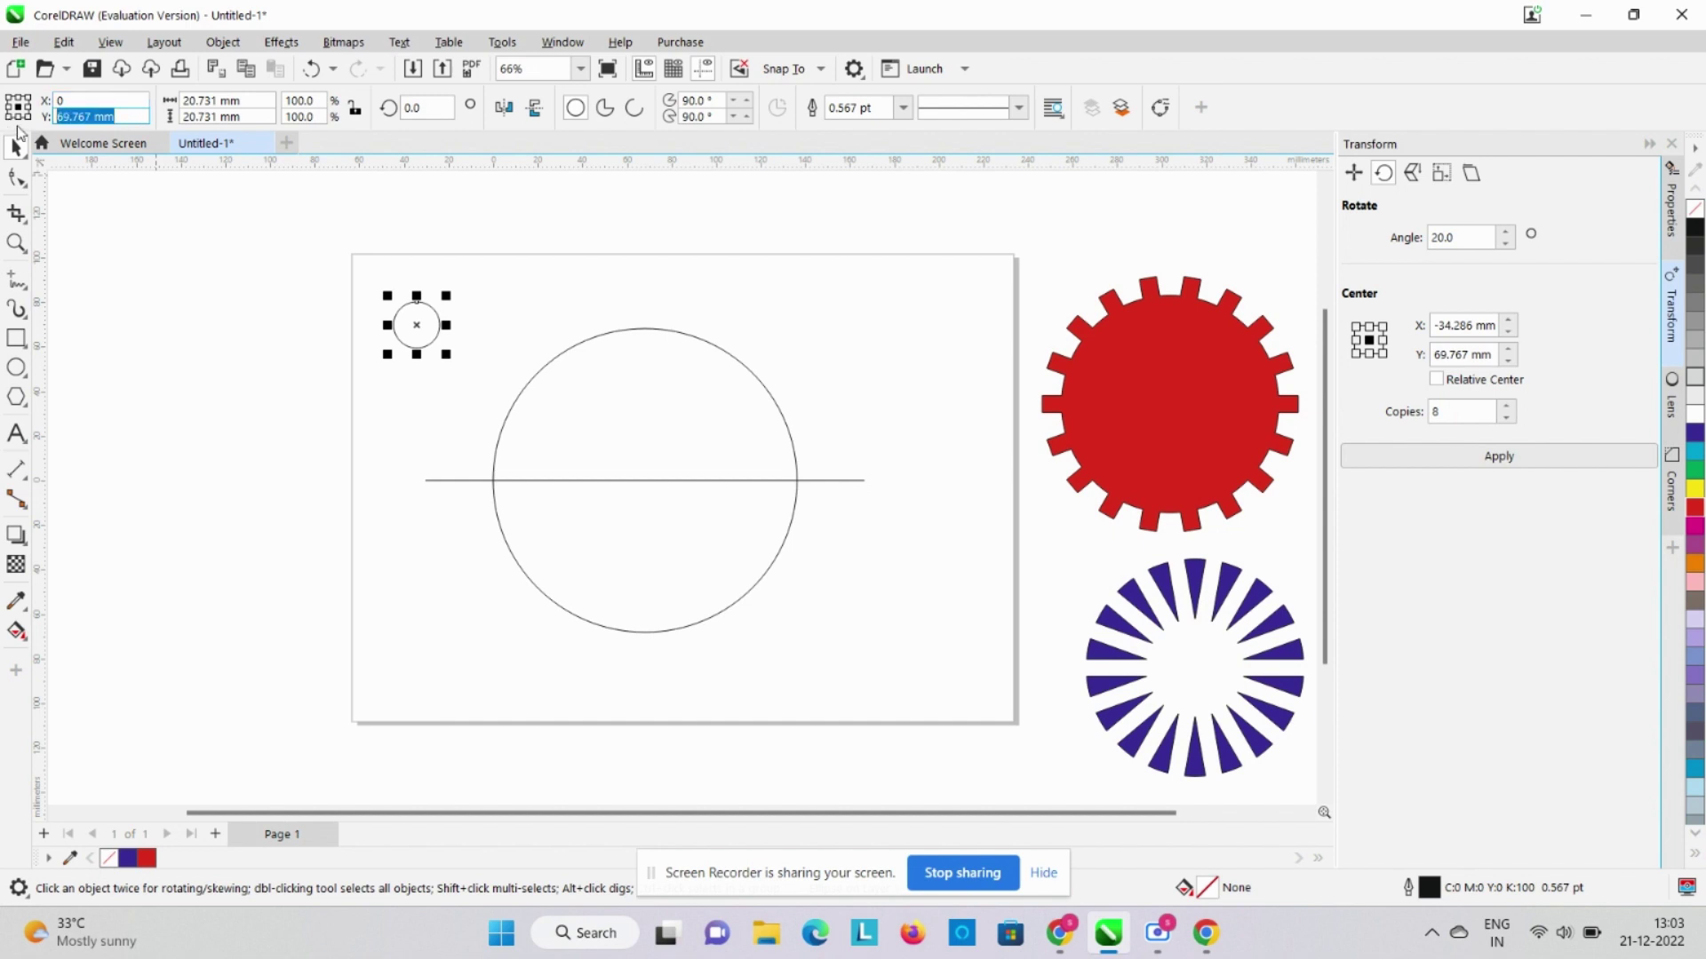
text(0)
key(Return)
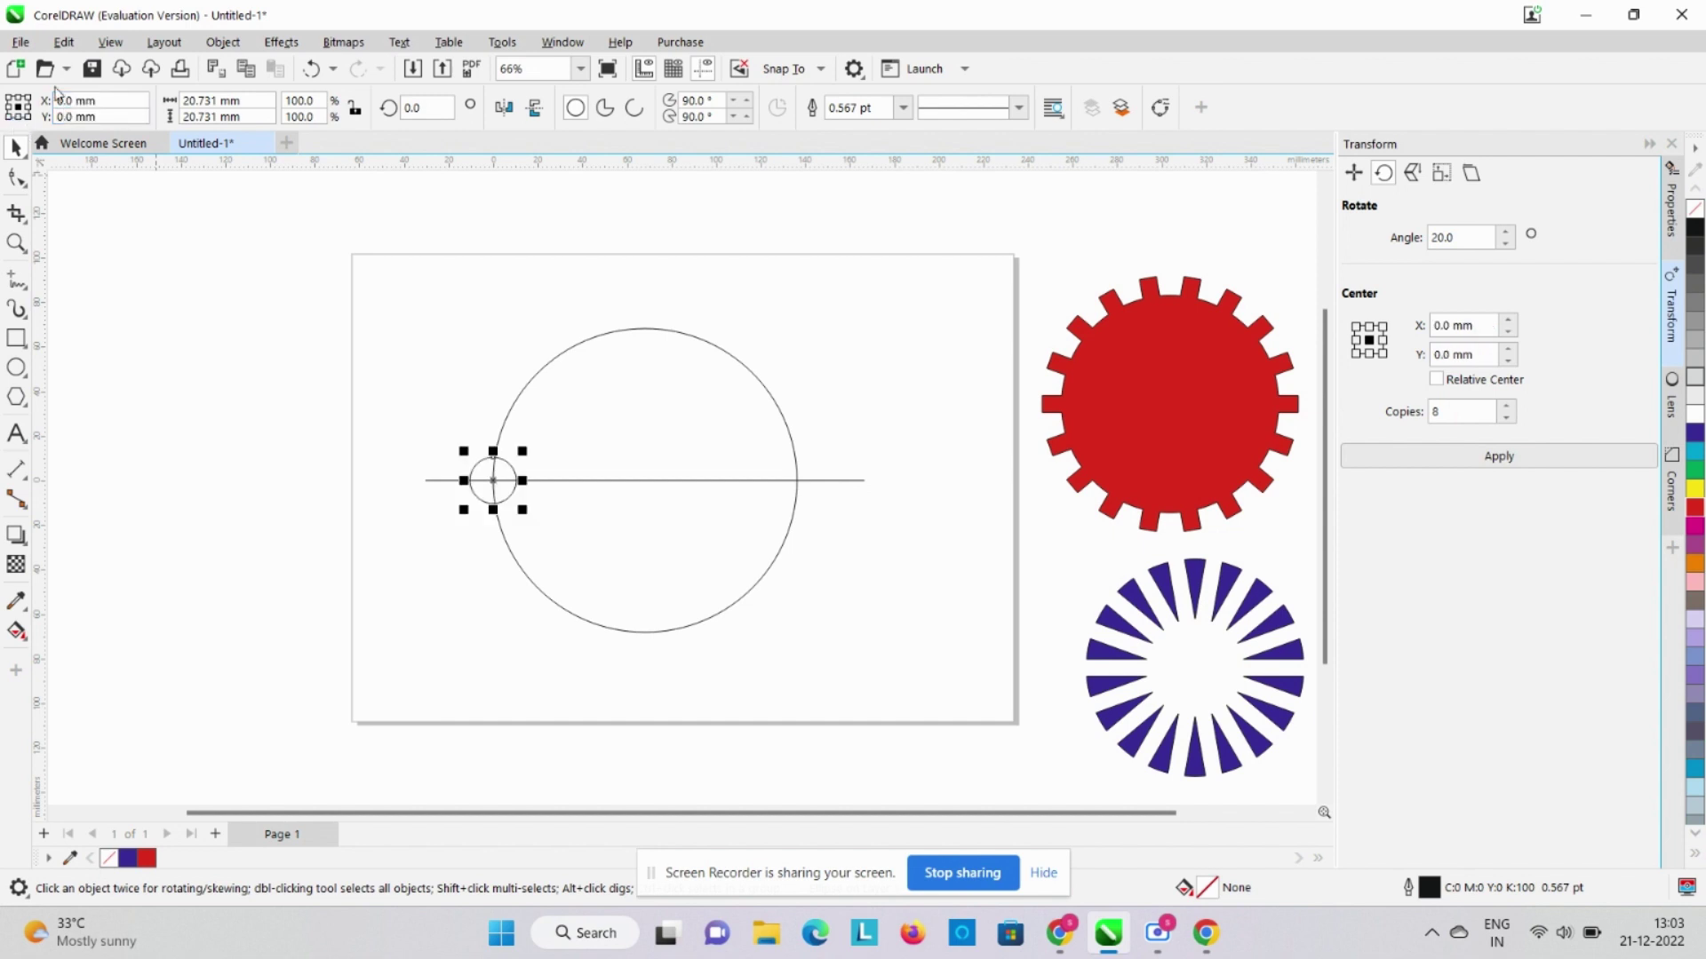
click(385, 479)
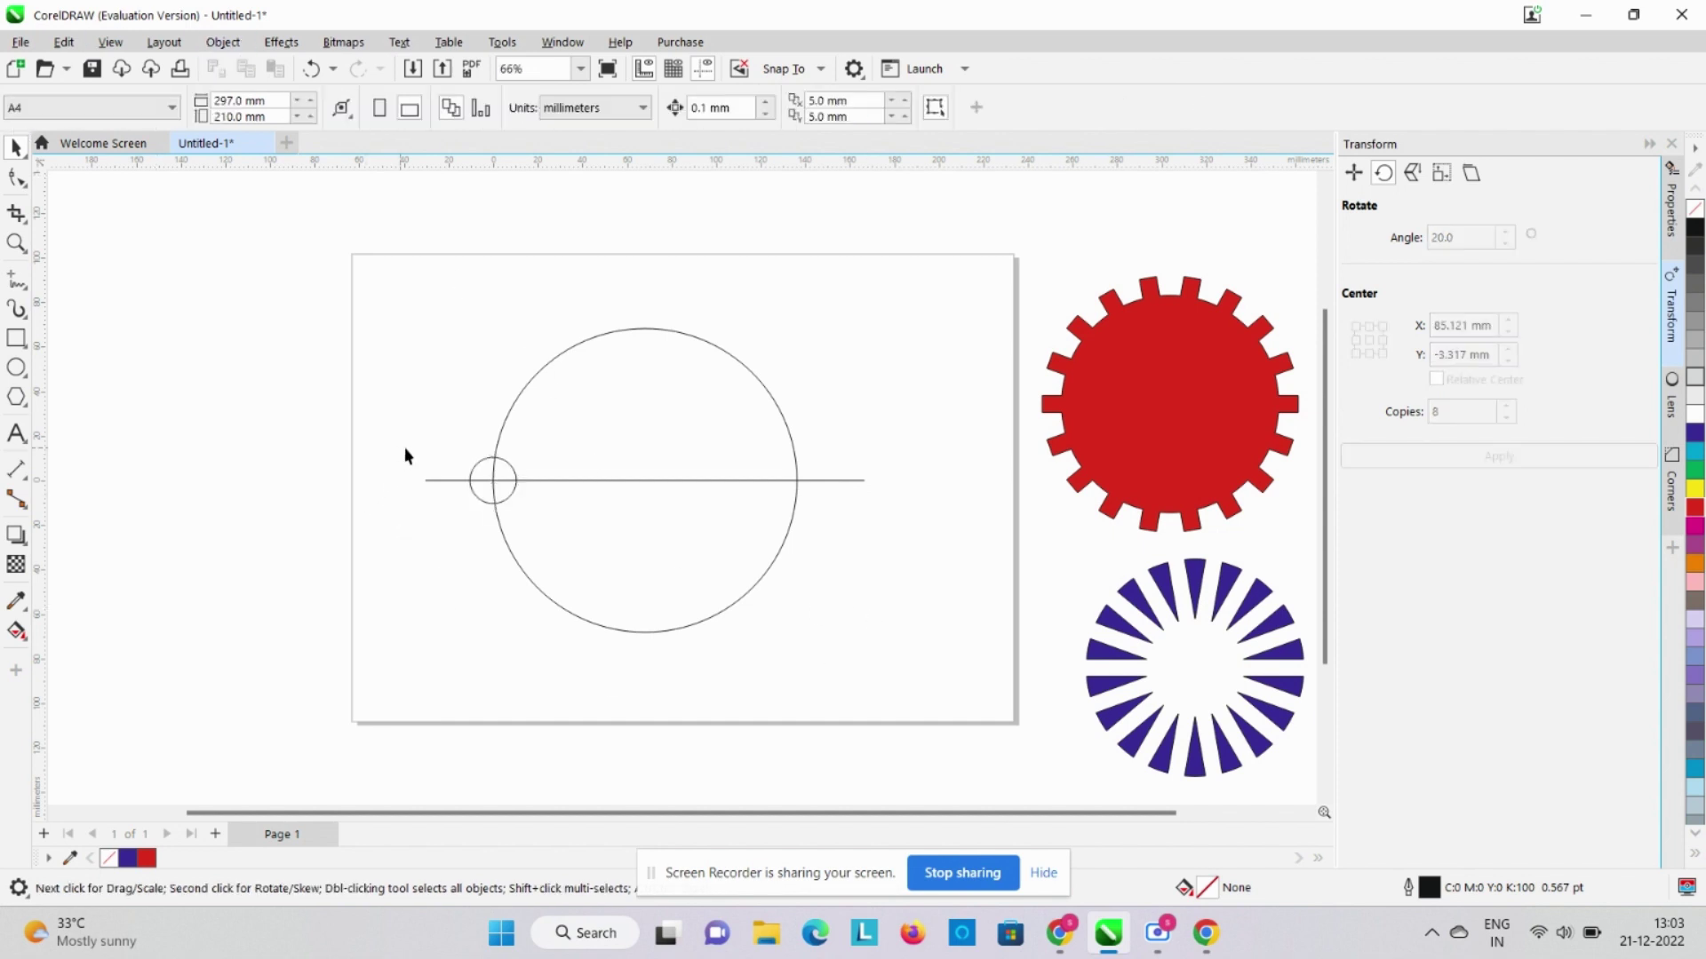
Make a horizontally mirrored copy of the small circle and the line, placing a second small circle on the large circle's right edge
drag(401, 449, 884, 535)
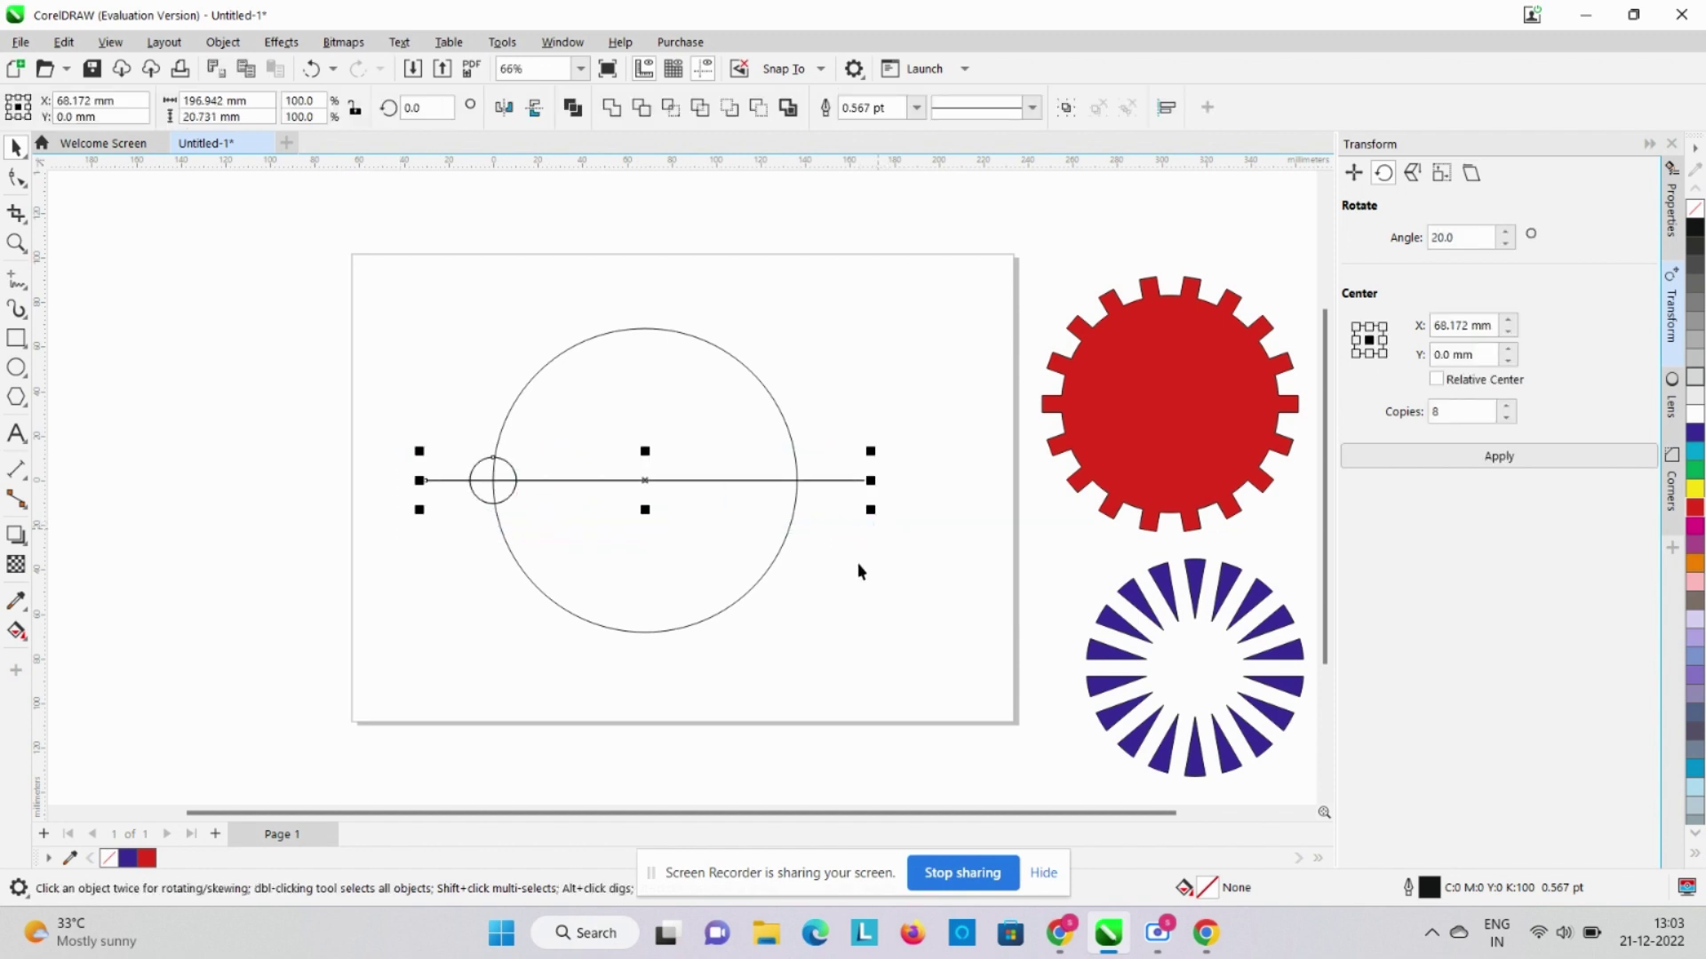
click(505, 108)
click(888, 624)
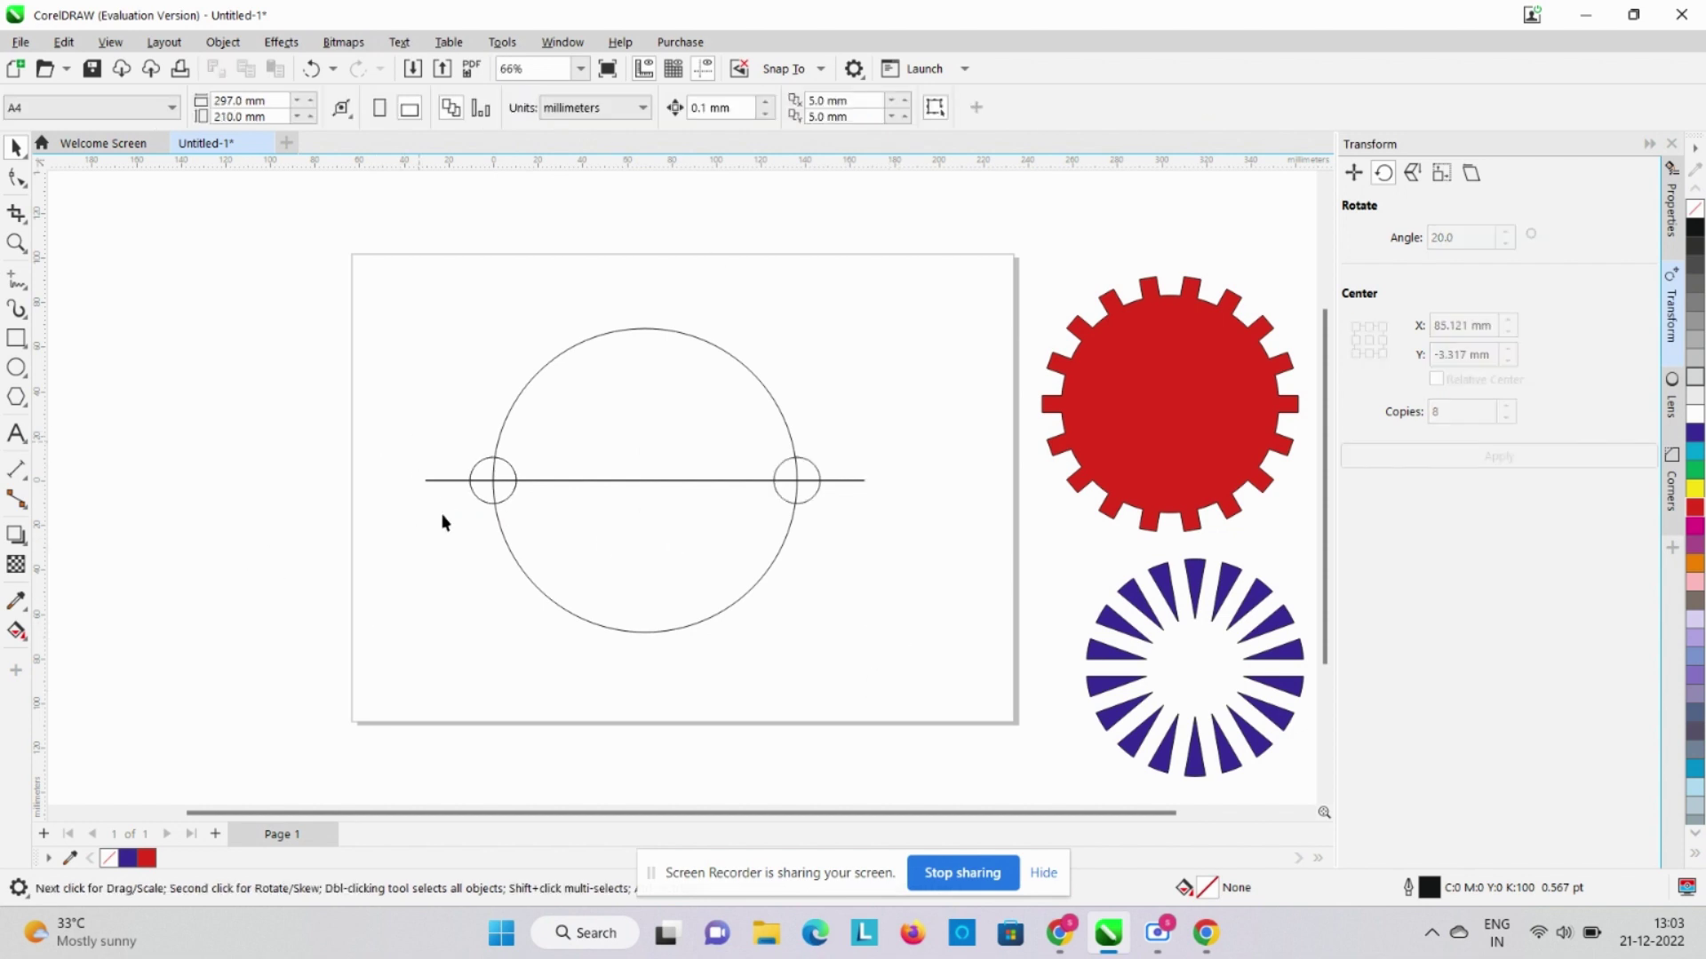
click(575, 482)
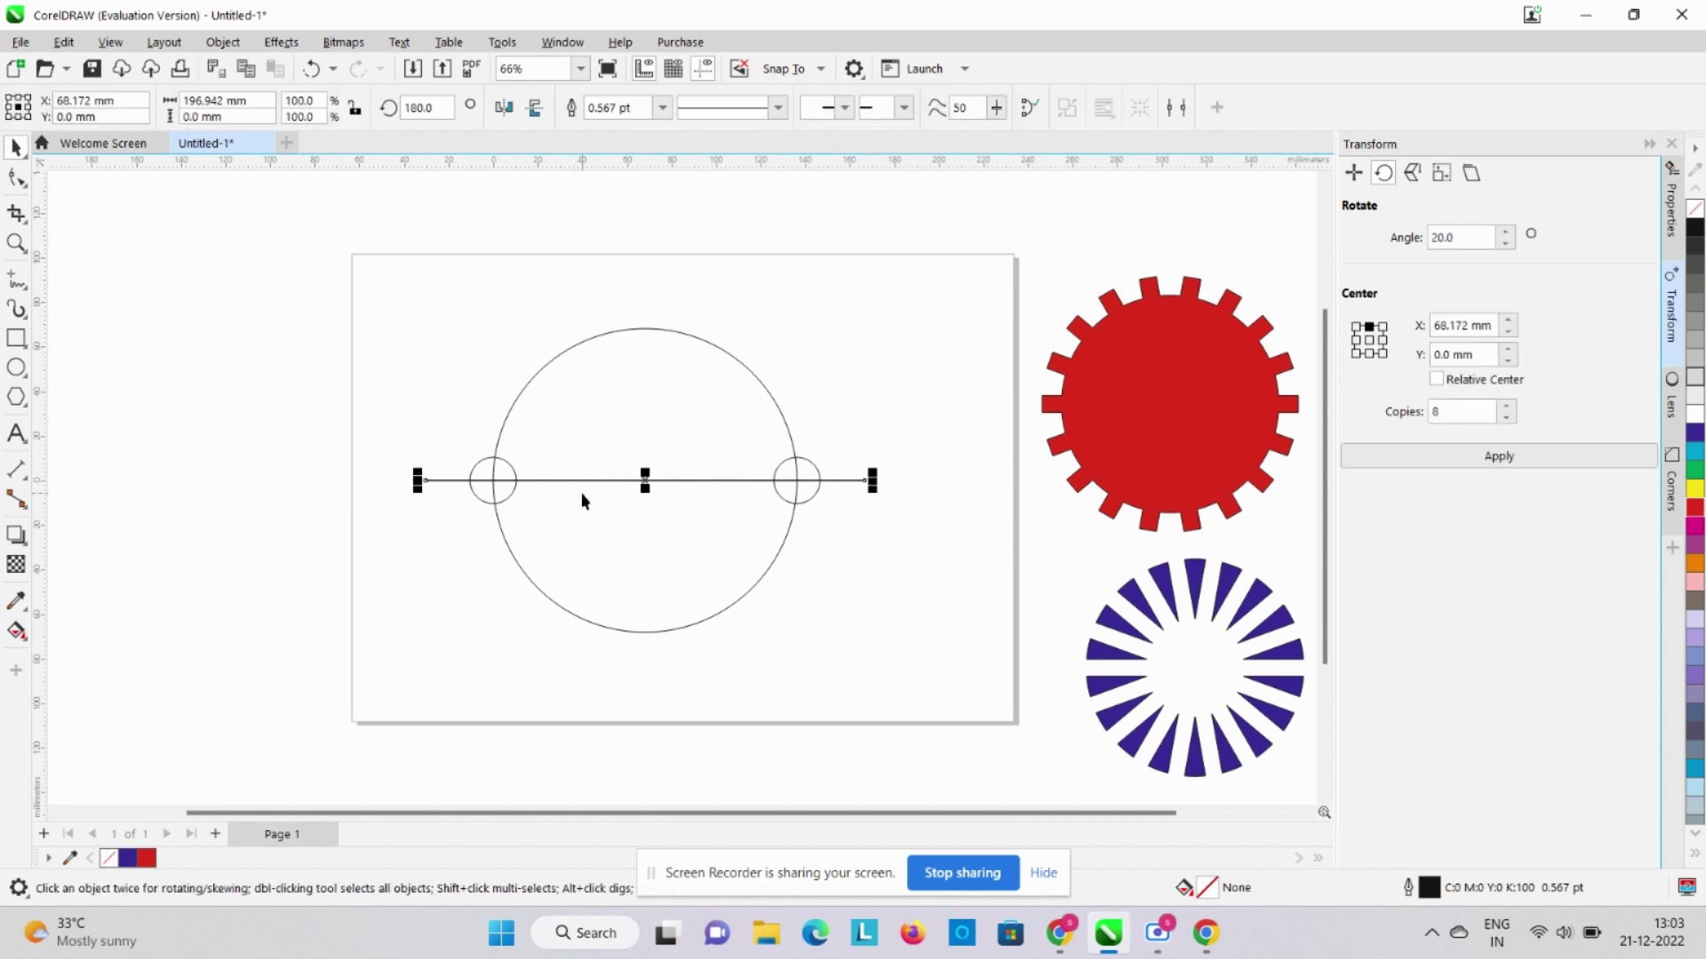
click(582, 495)
click(600, 480)
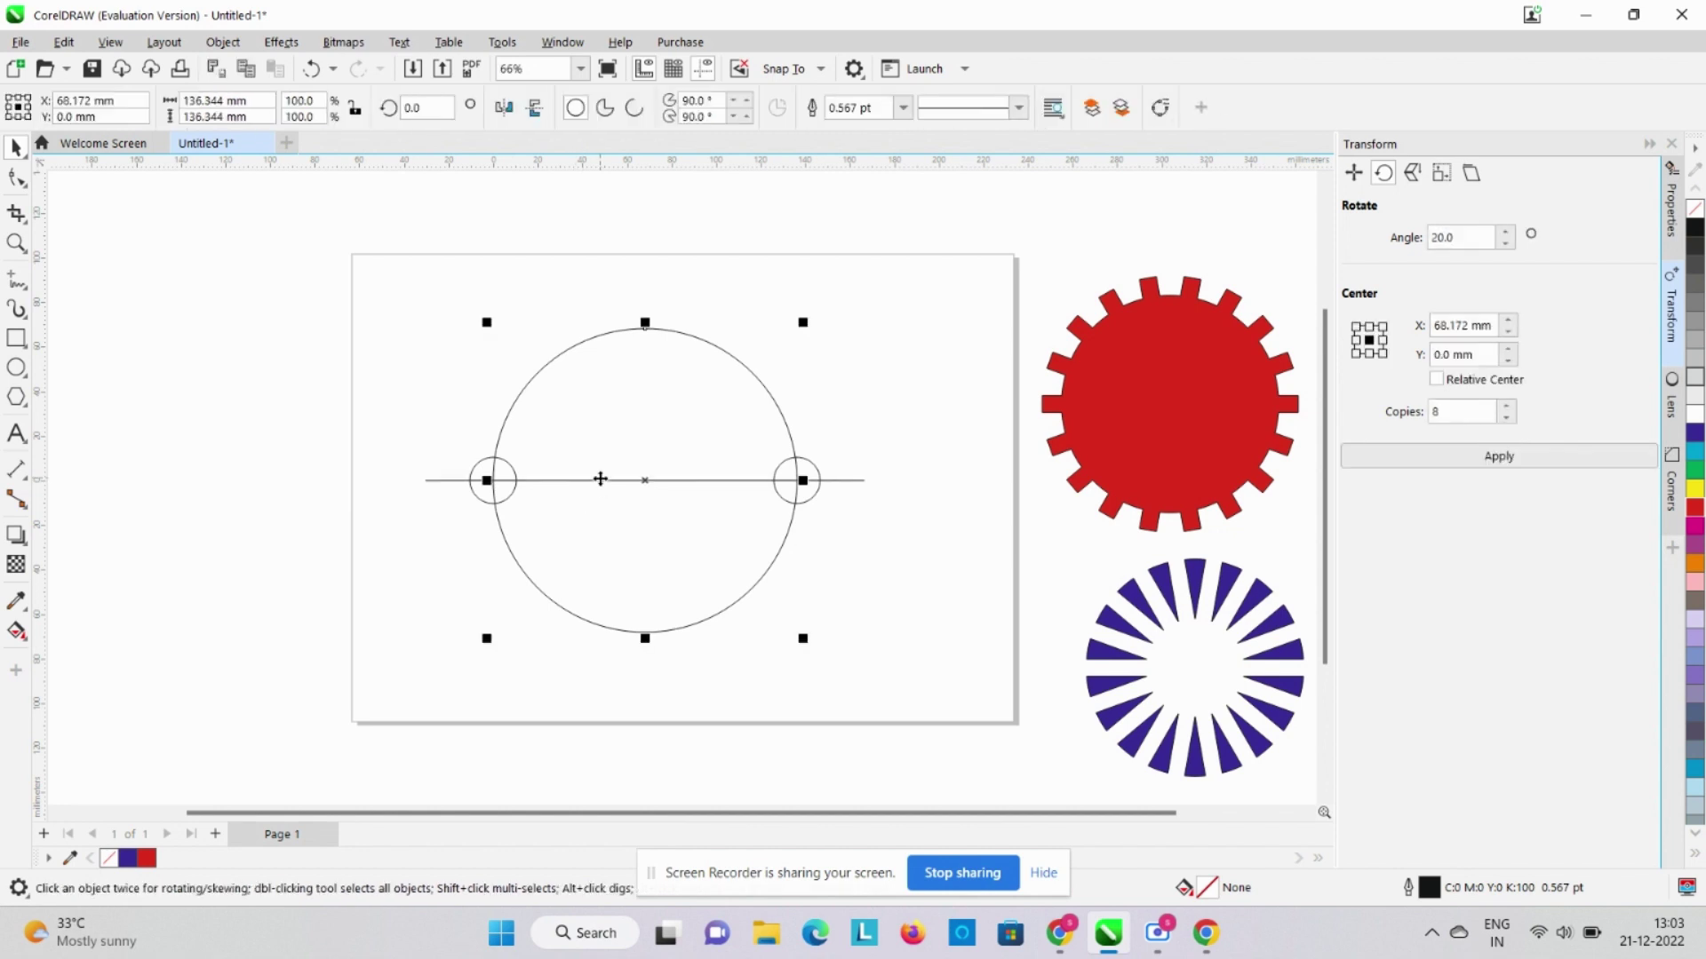
key(Delete)
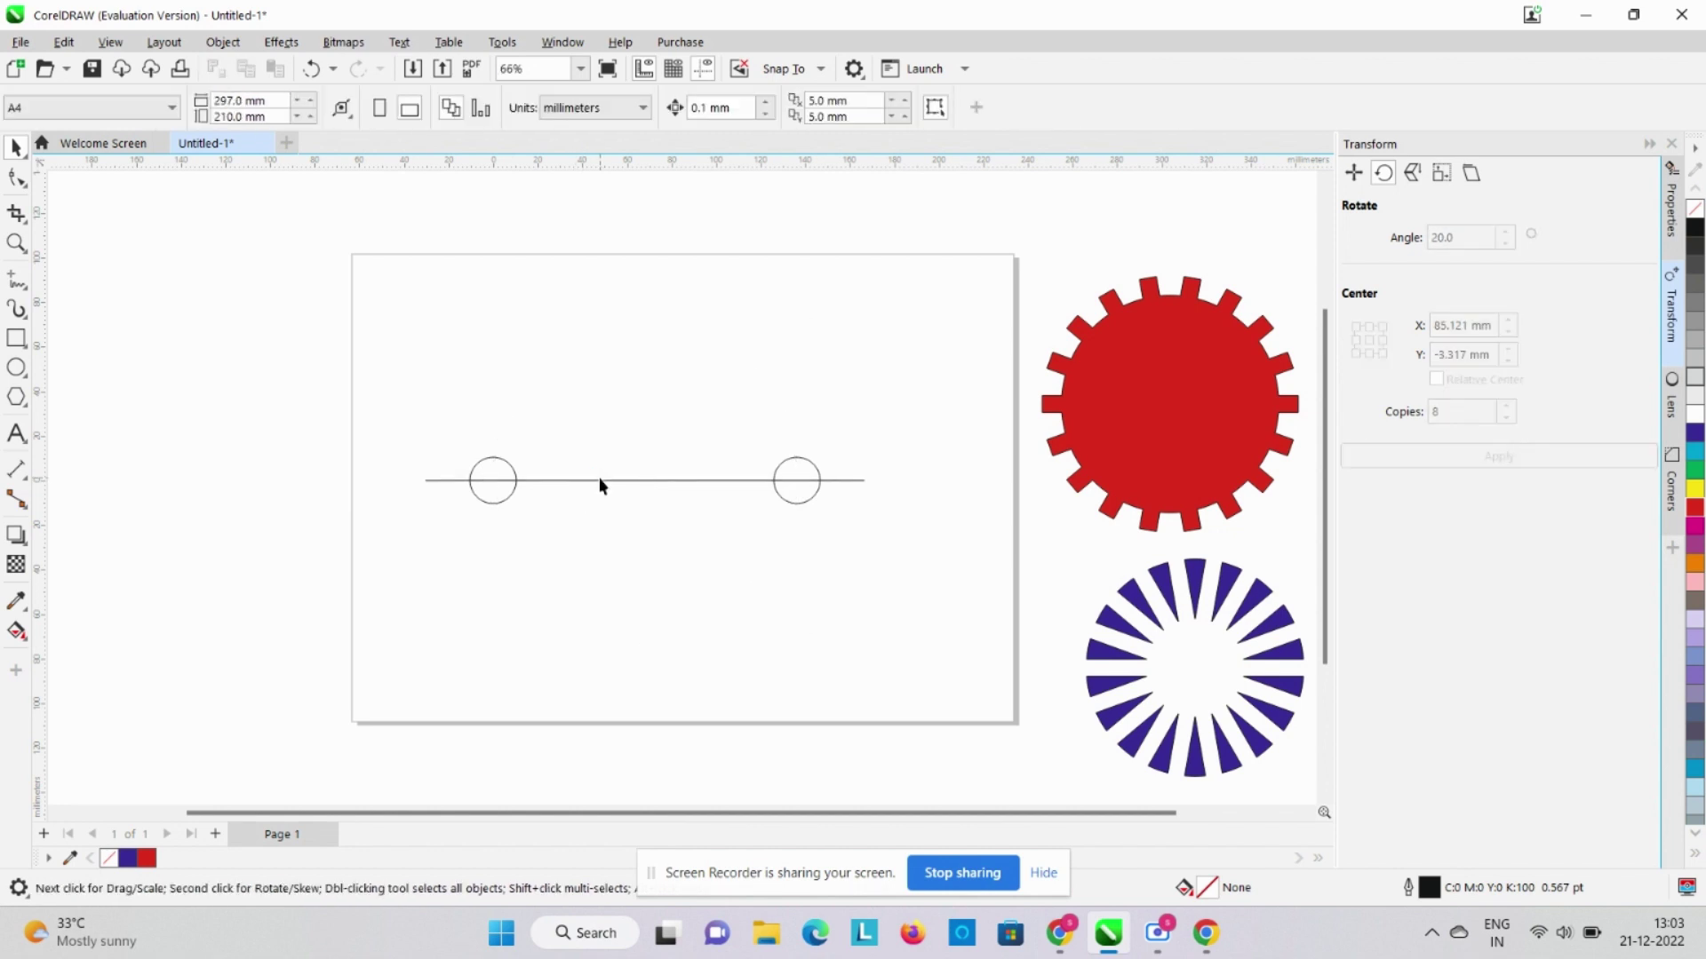
key(ctrl+z)
click(948, 594)
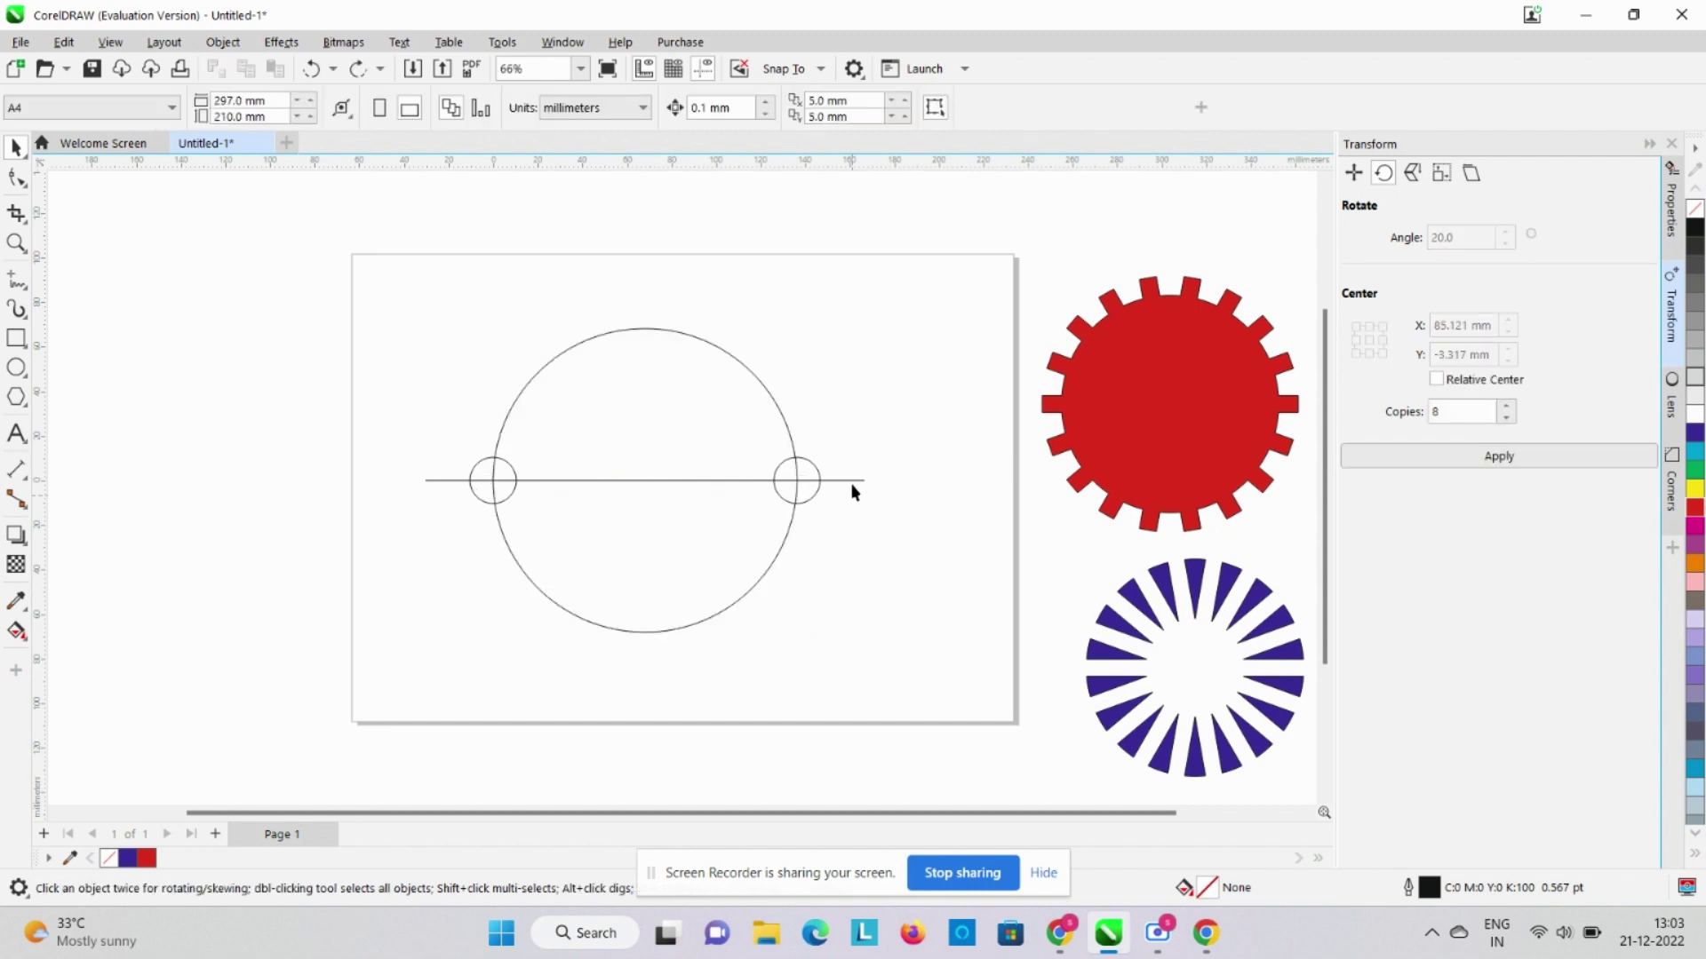
Delete the horizontal line and rotate the two small circles around the large circle's centre by 20° with 8 copies
click(853, 485)
key(Delete)
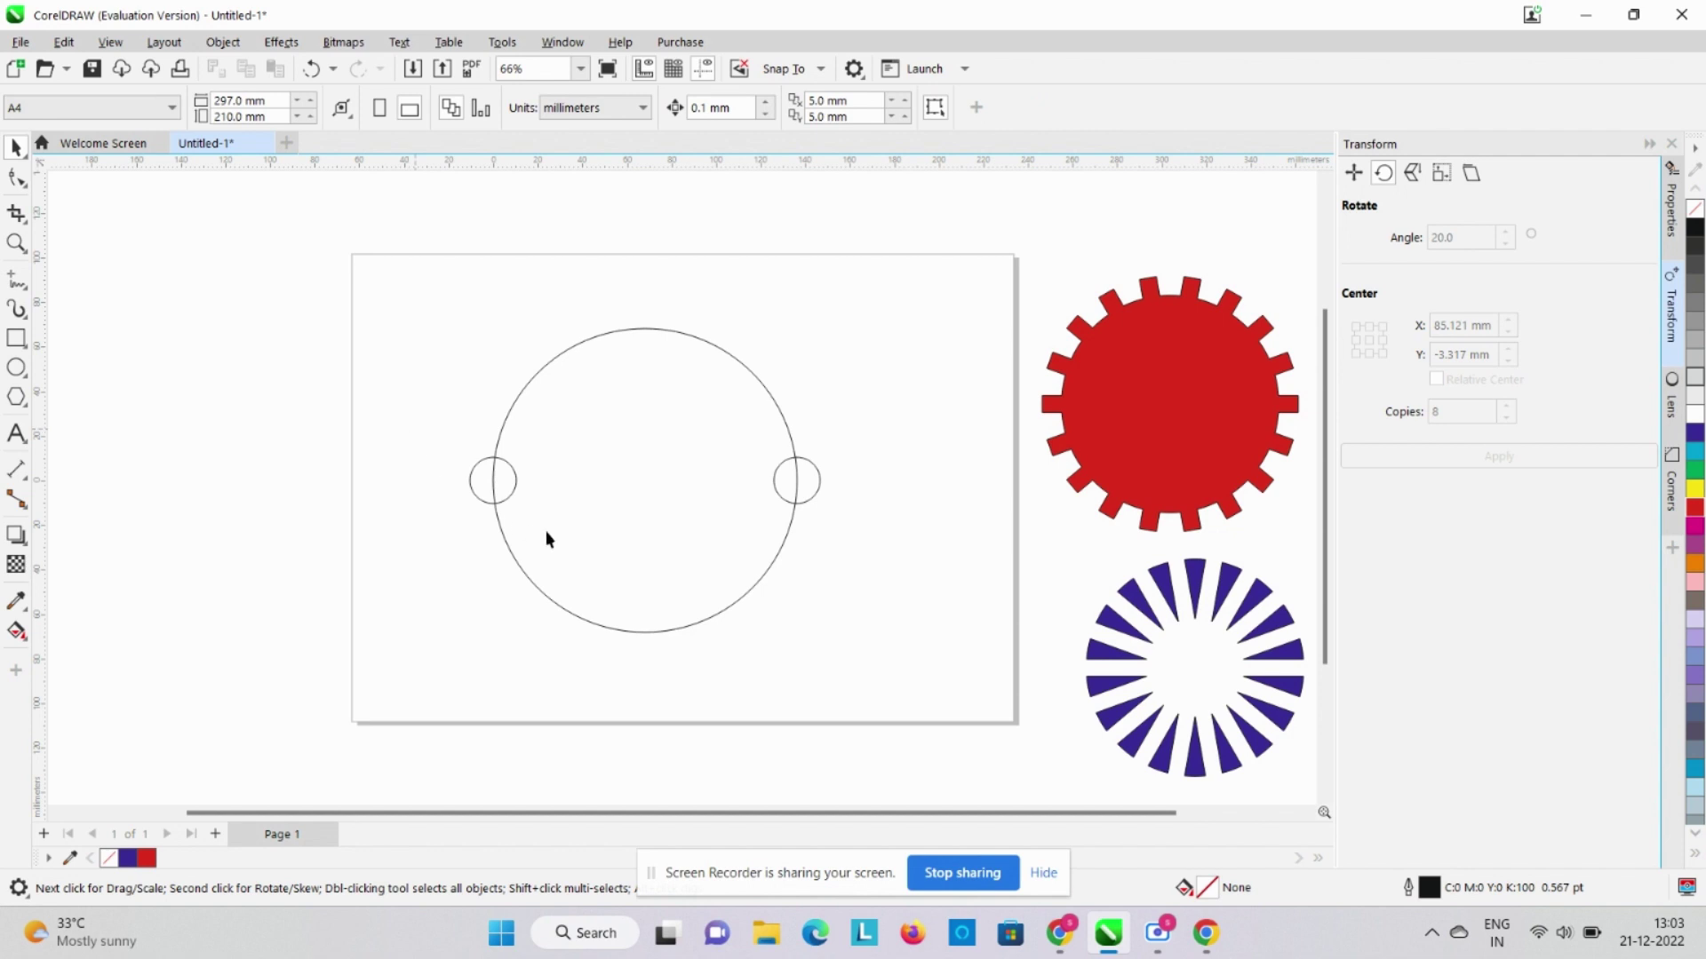
drag(807, 557, 838, 549)
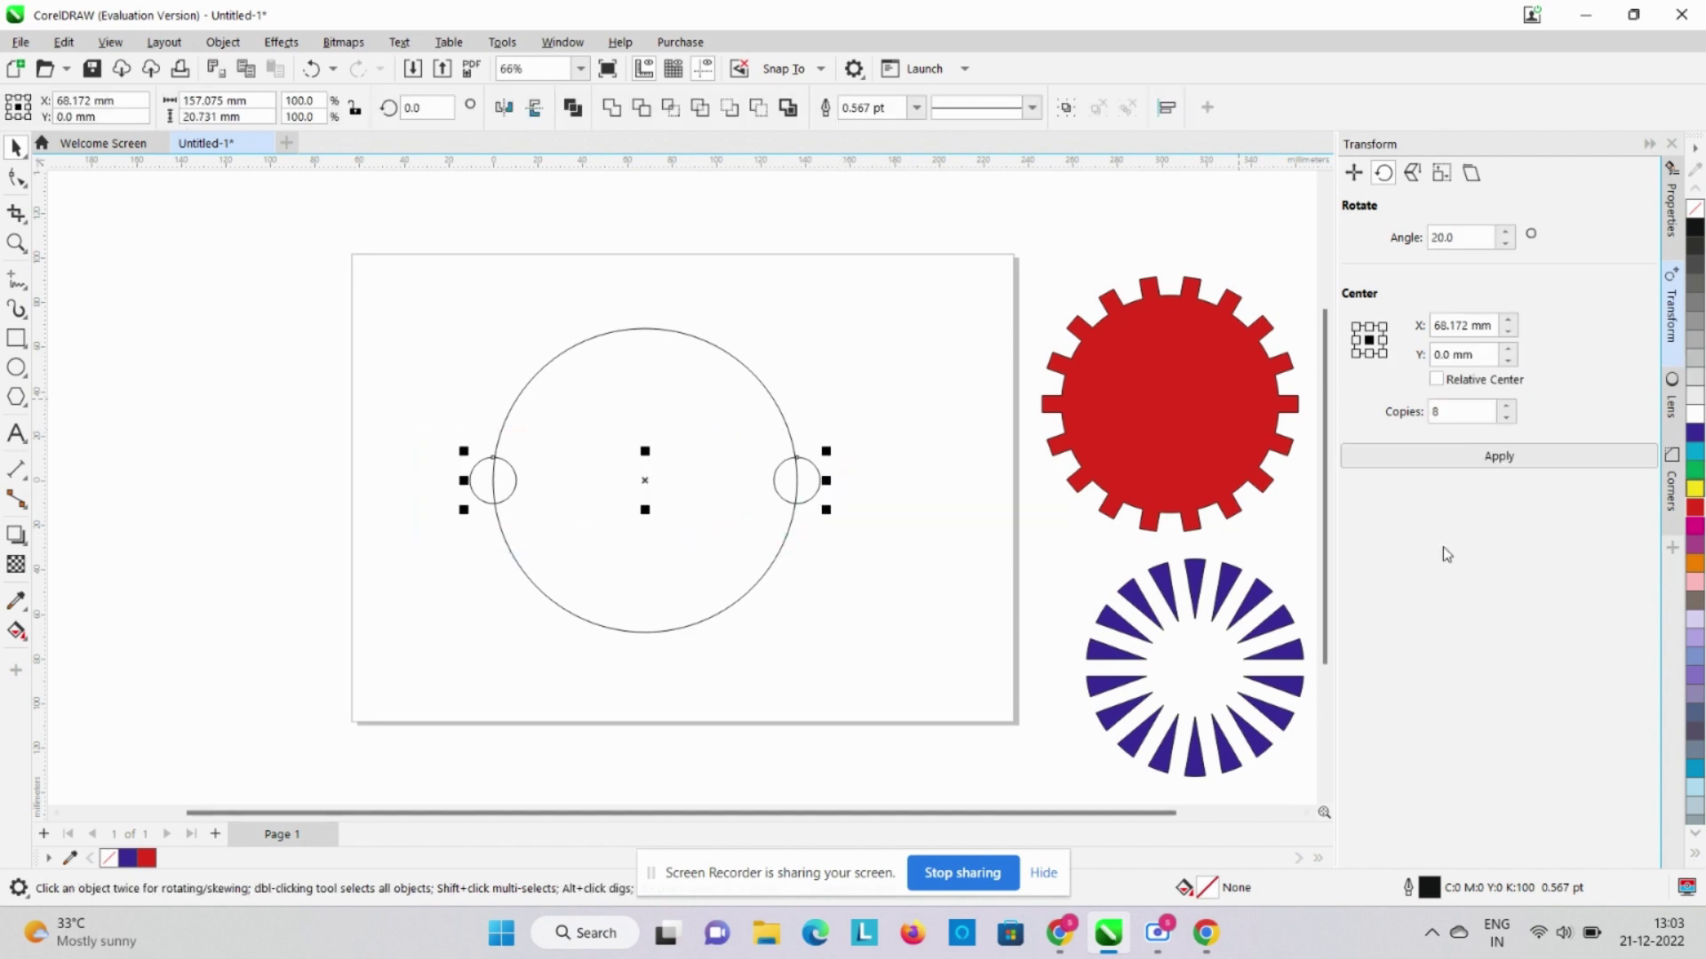
click(1497, 459)
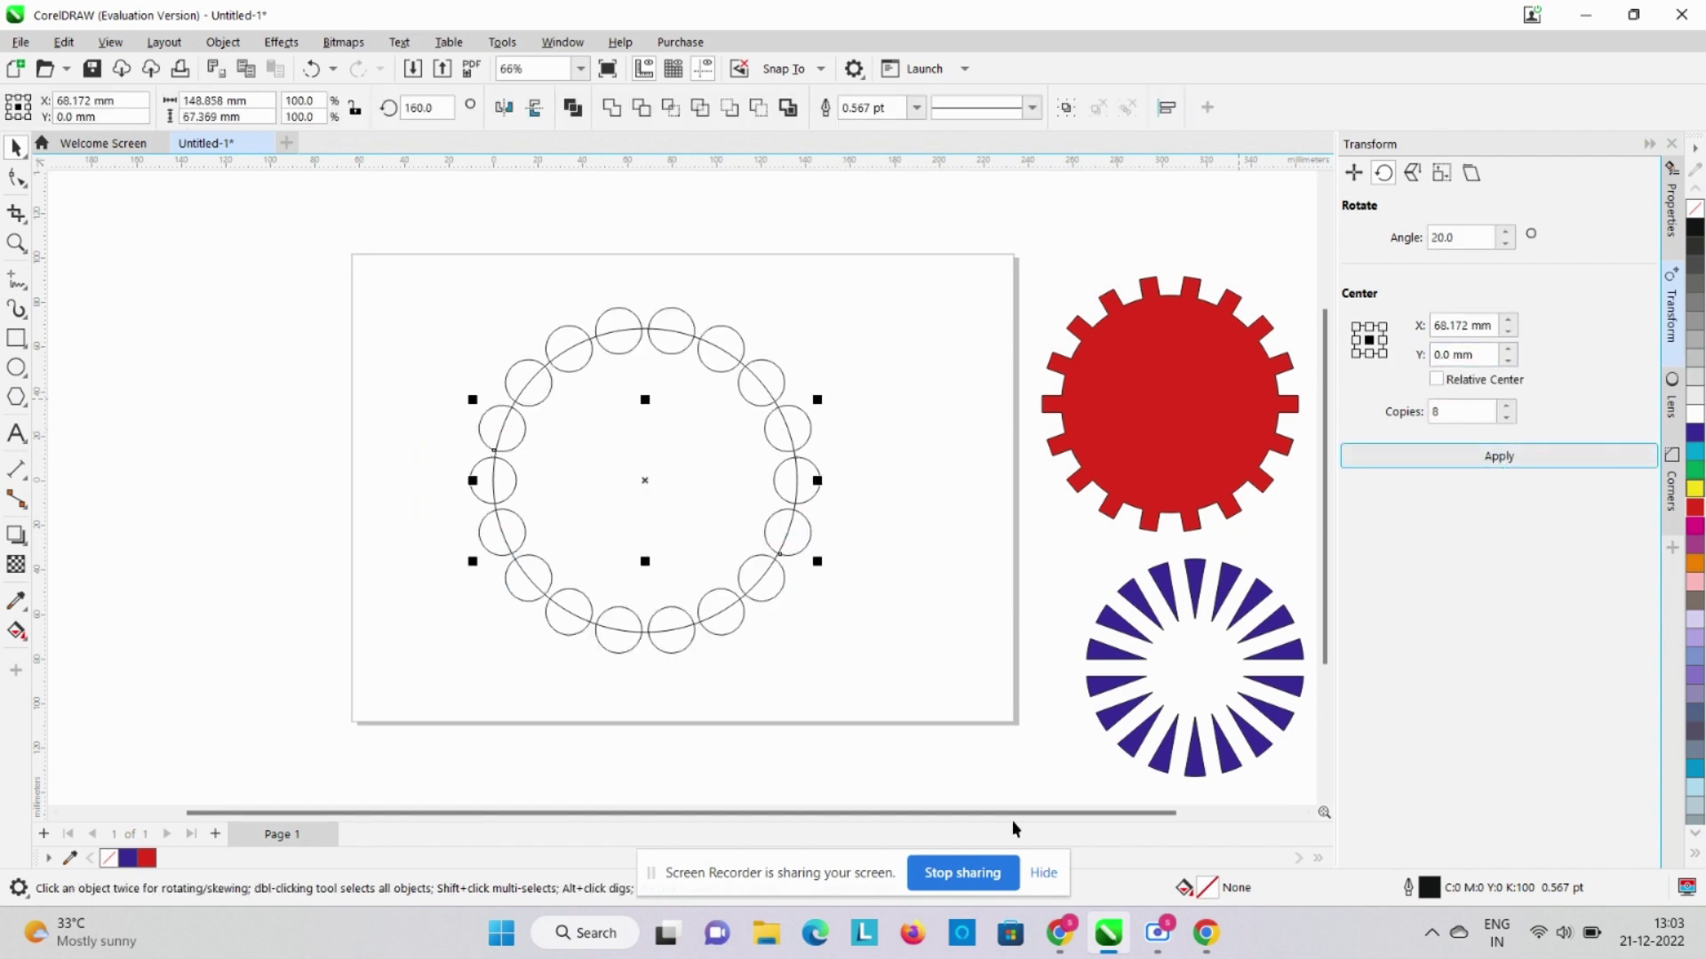
click(899, 608)
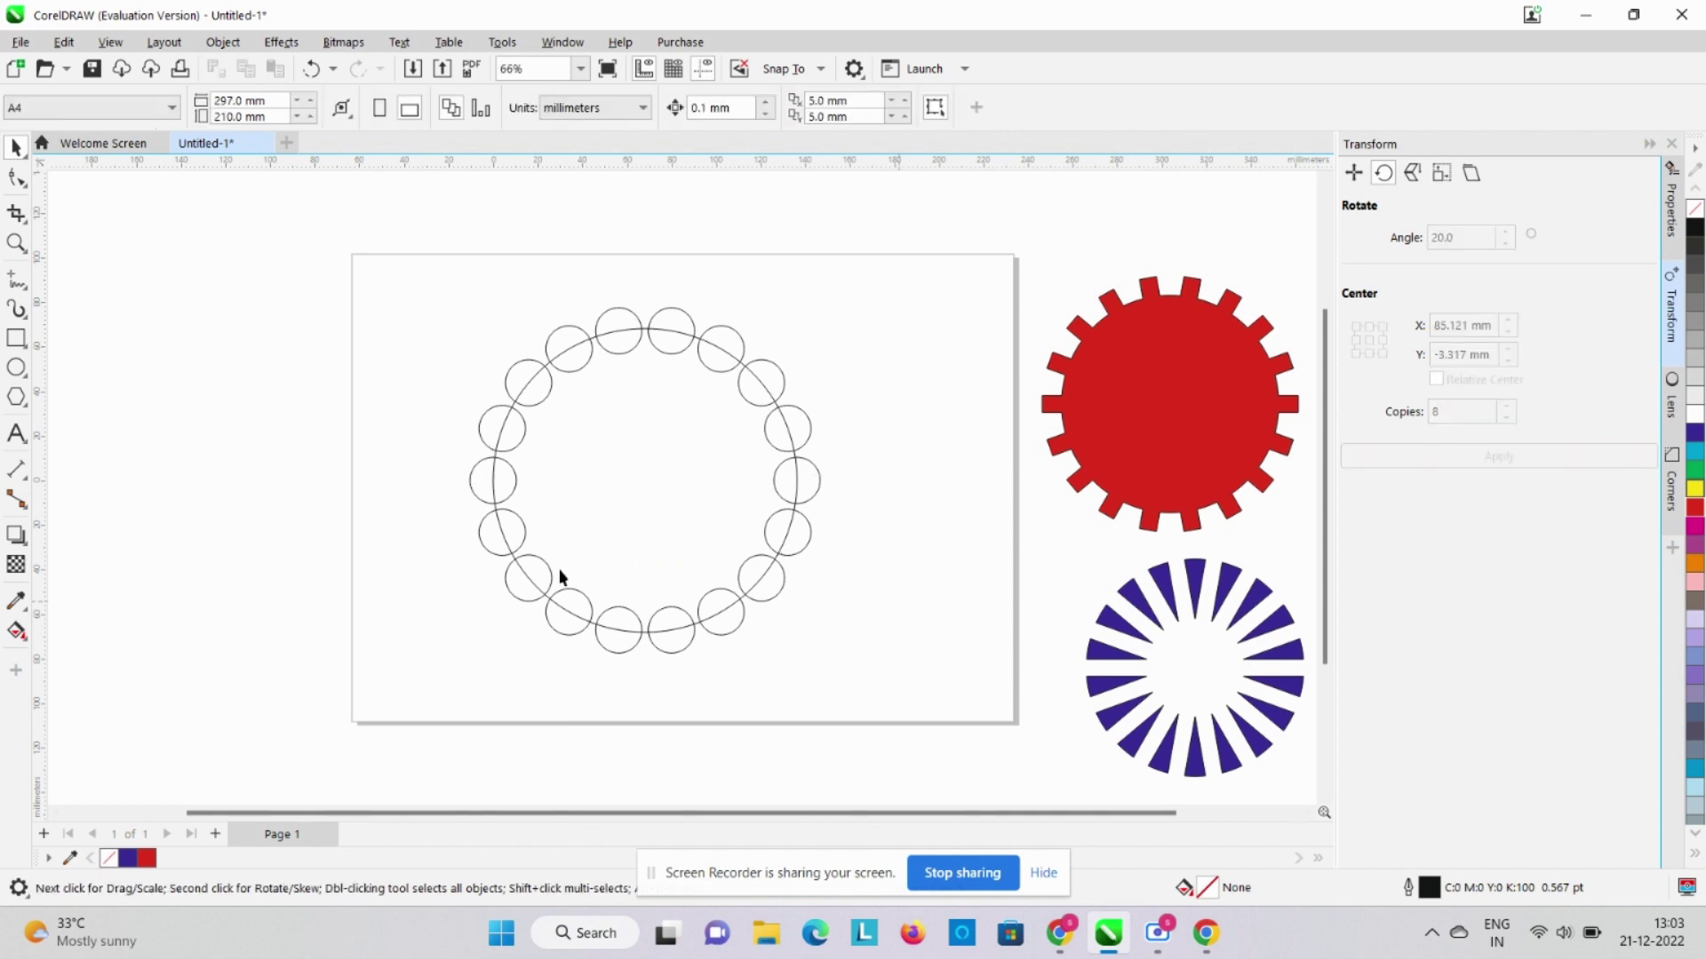
Scale the circle arrangement down to about 96 × 95 mm and place a duplicate at the page's lower right, about X 144 mm, Y -30 mm
drag(408, 304, 851, 688)
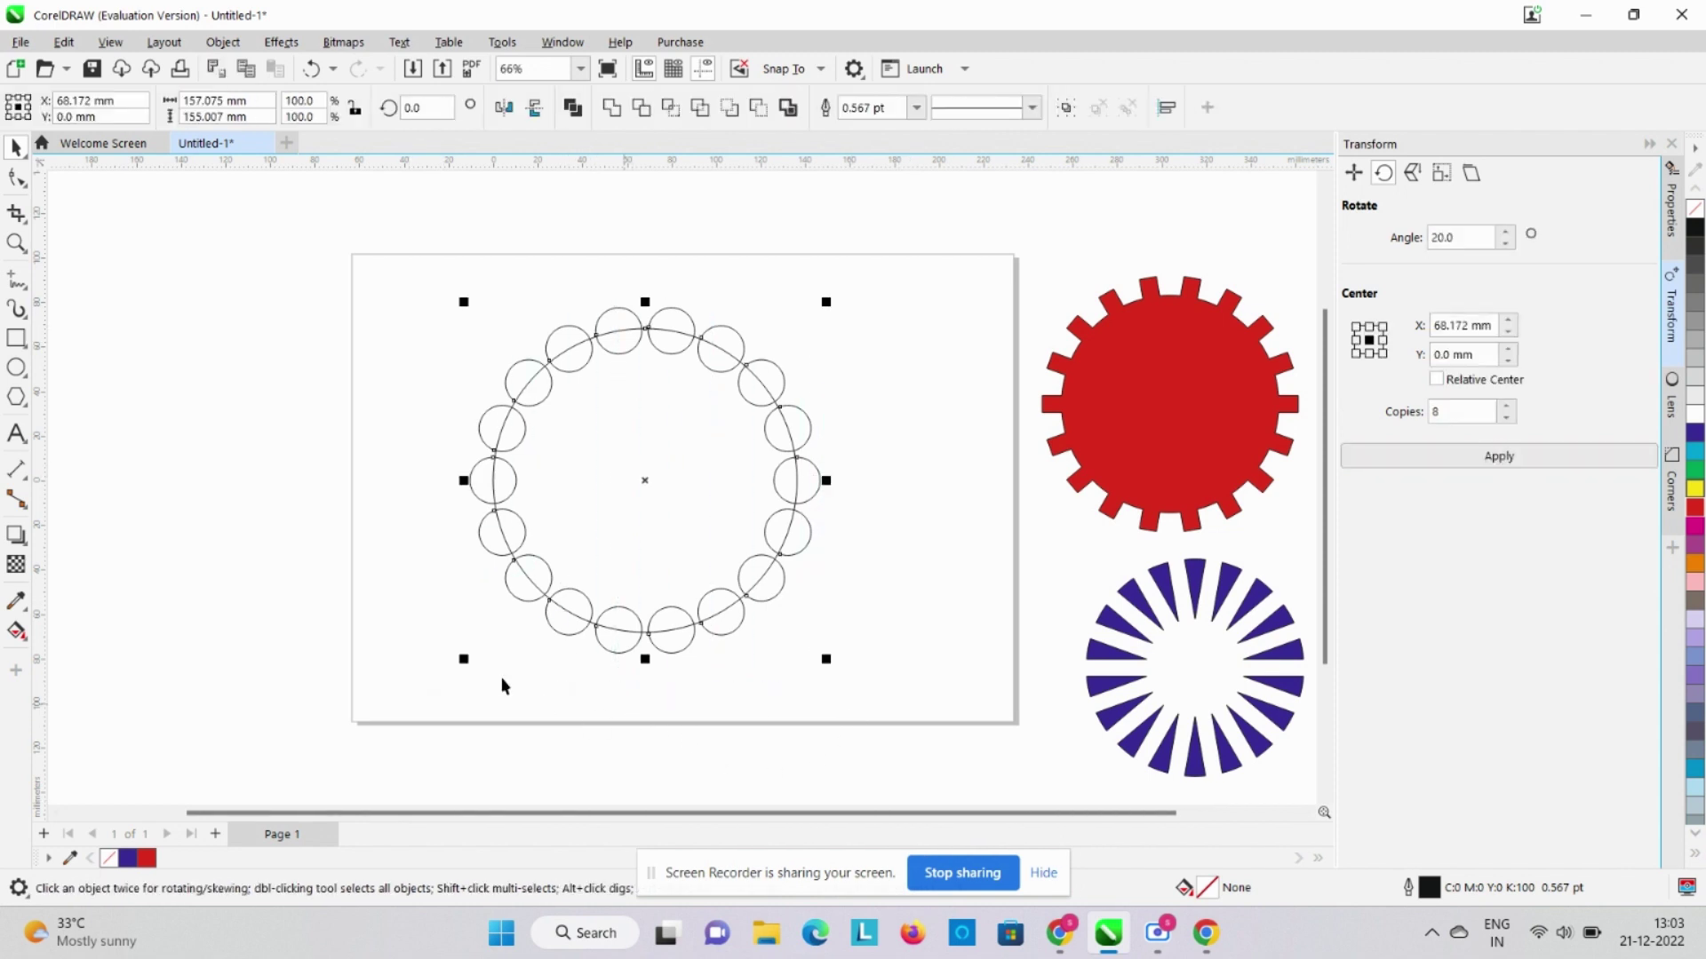
drag(463, 662, 529, 624)
drag(655, 479, 833, 533)
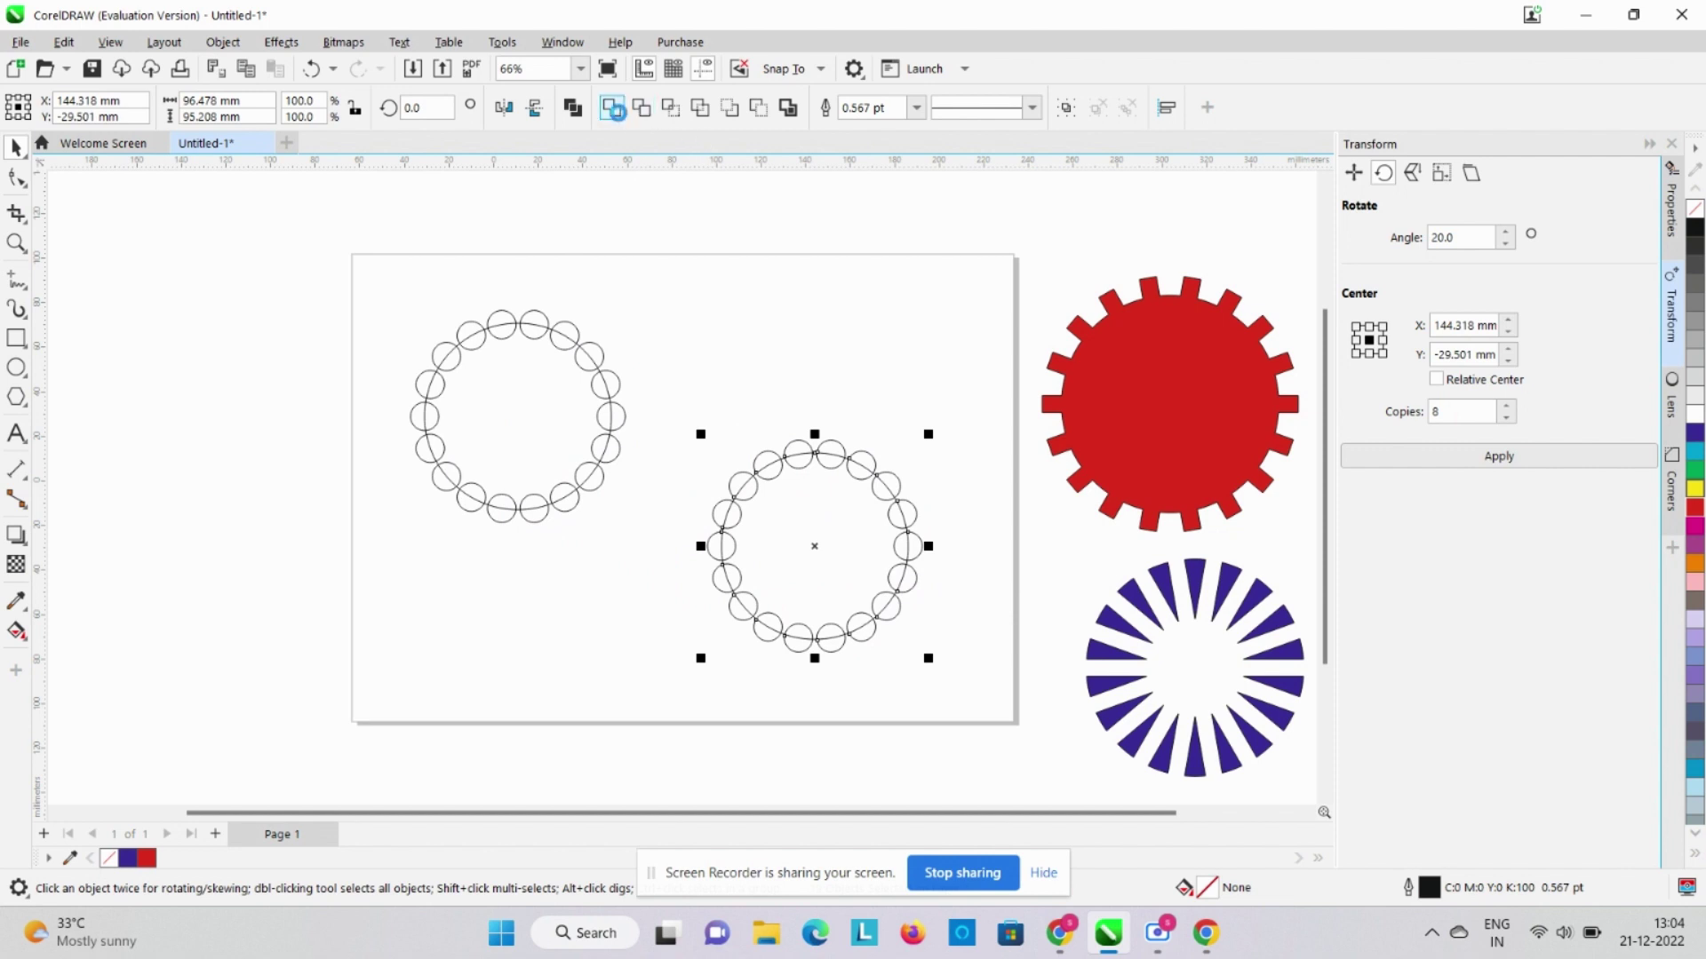
Weld the lower-right arrangement into one scalloped shape and cut the small circles out of the upper-left large circle with Back Minus Front
click(611, 108)
click(358, 317)
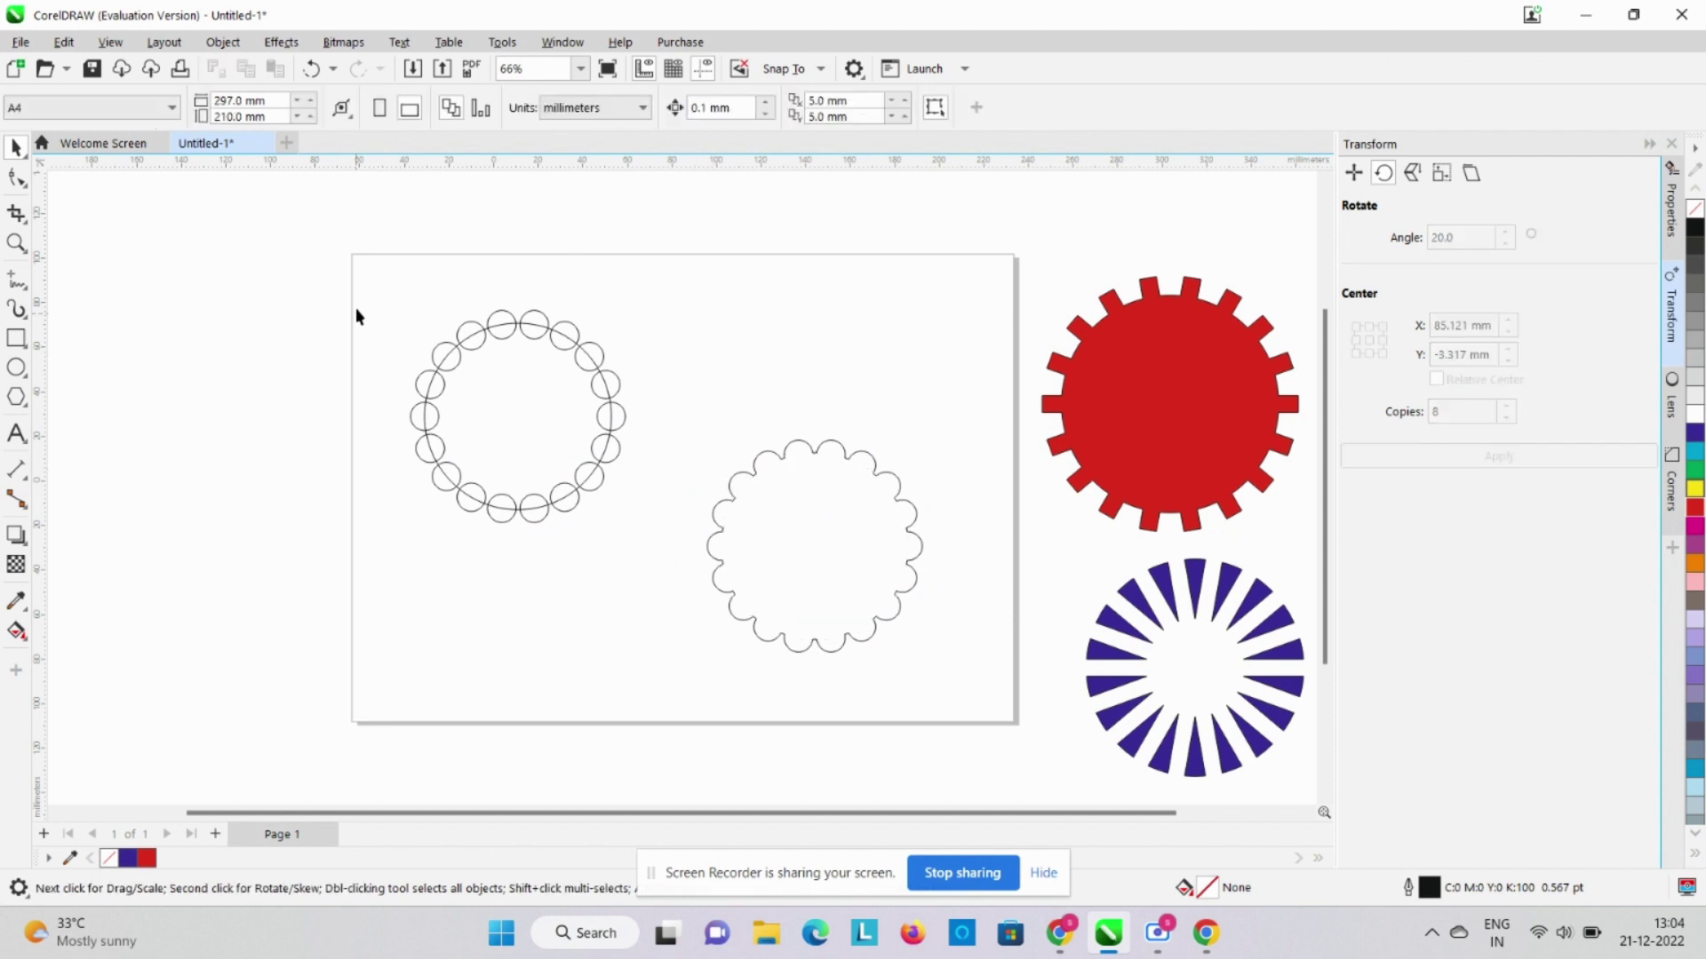
drag(597, 580, 638, 561)
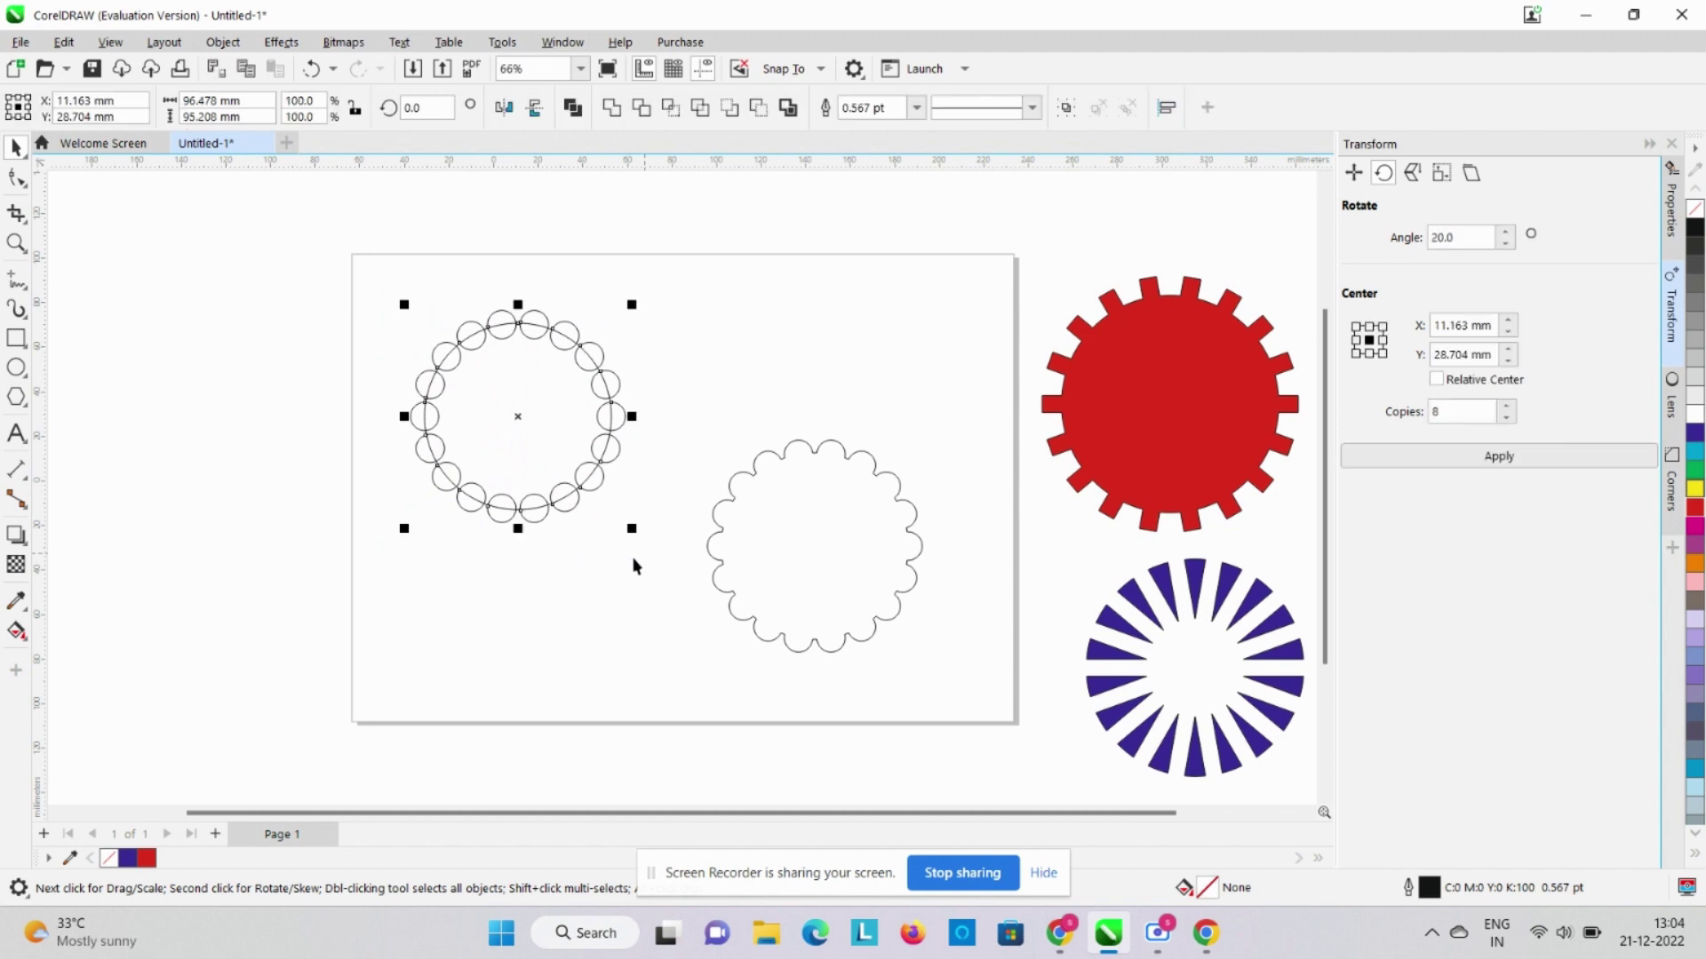
click(762, 116)
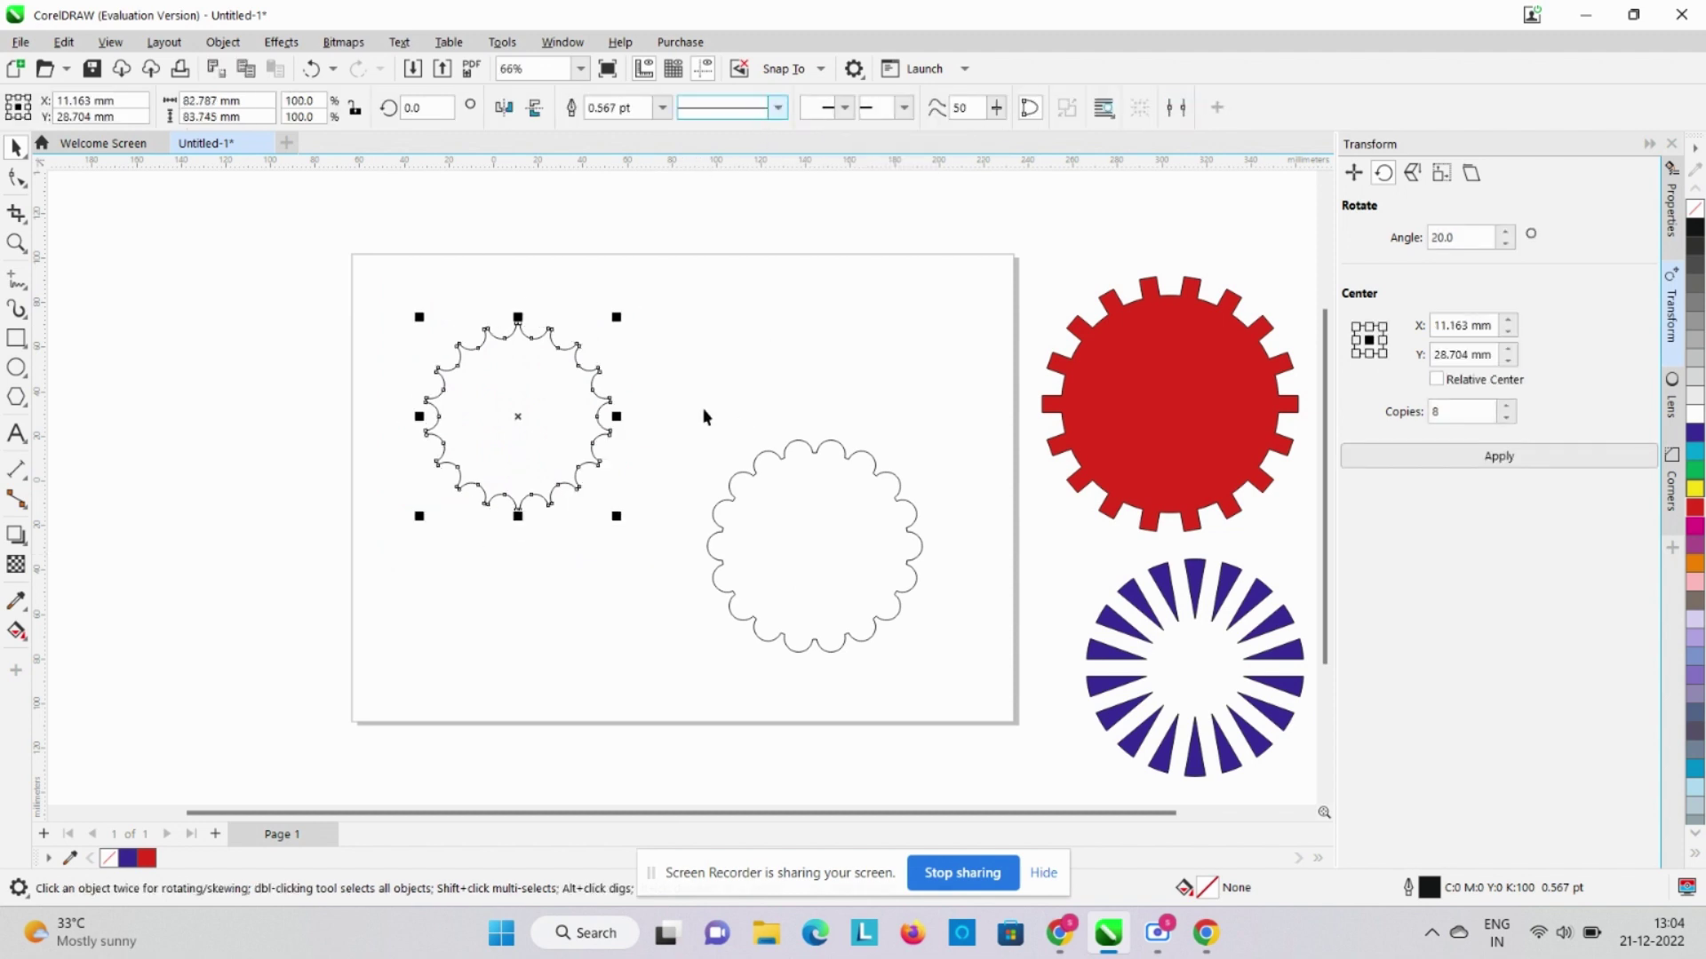
click(711, 388)
Fill the notched shape with cyan and the scalloped shape with orange
click(503, 437)
click(1695, 451)
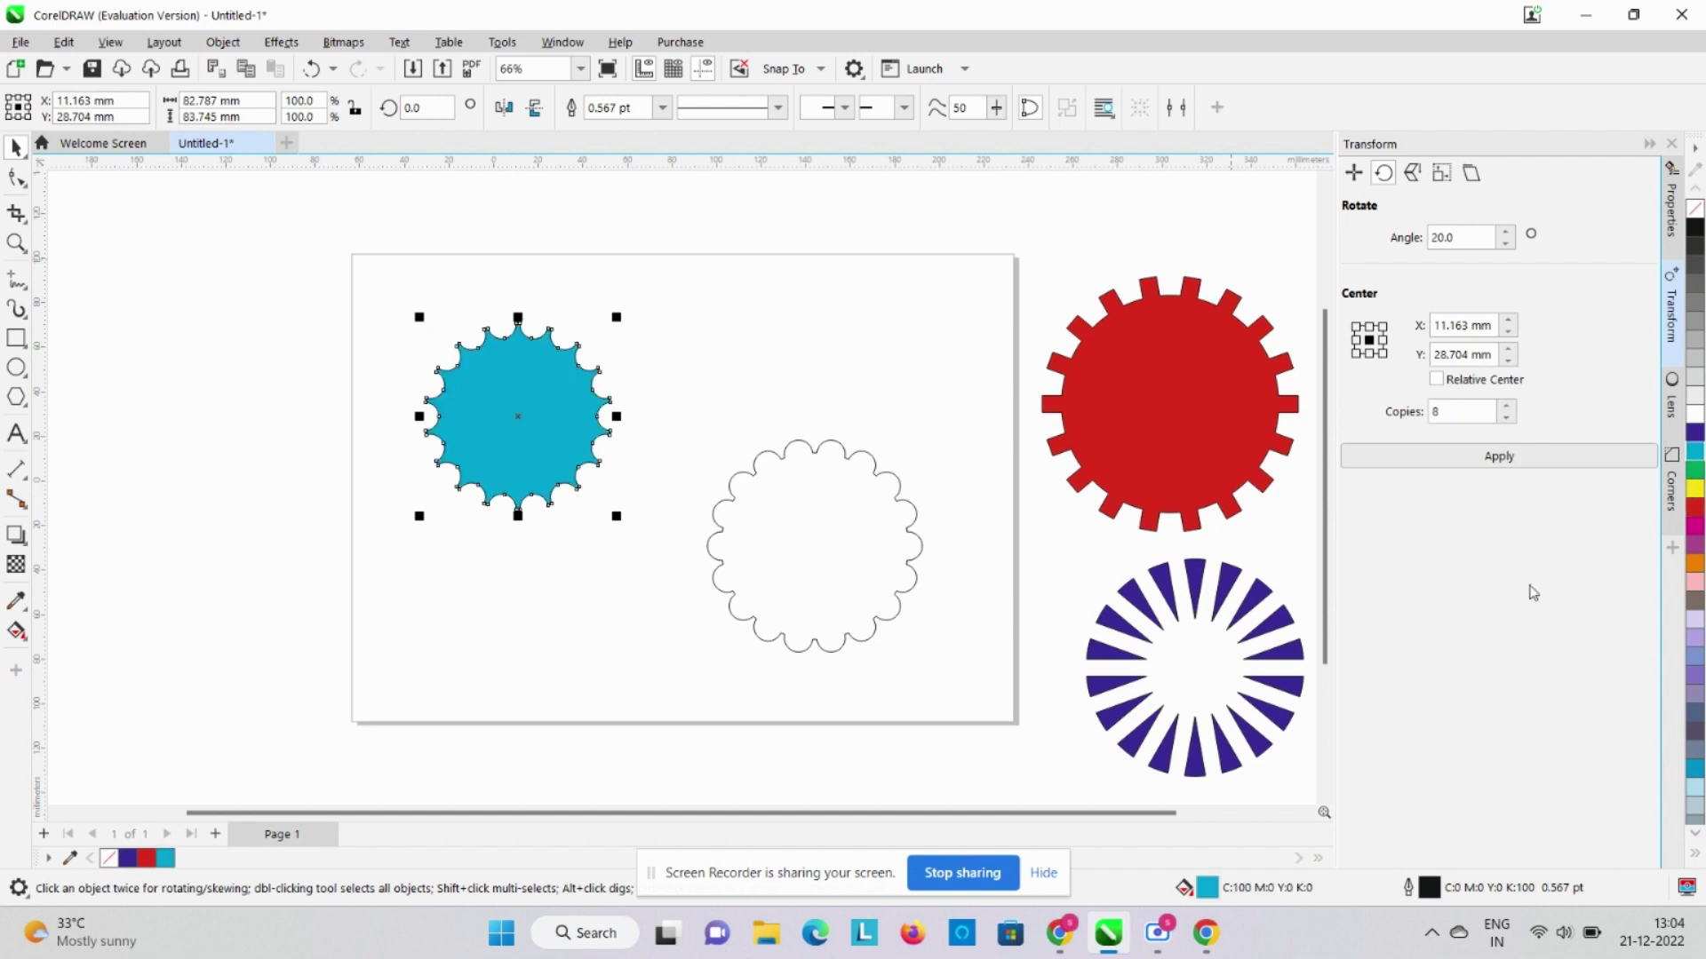
click(841, 557)
click(1695, 563)
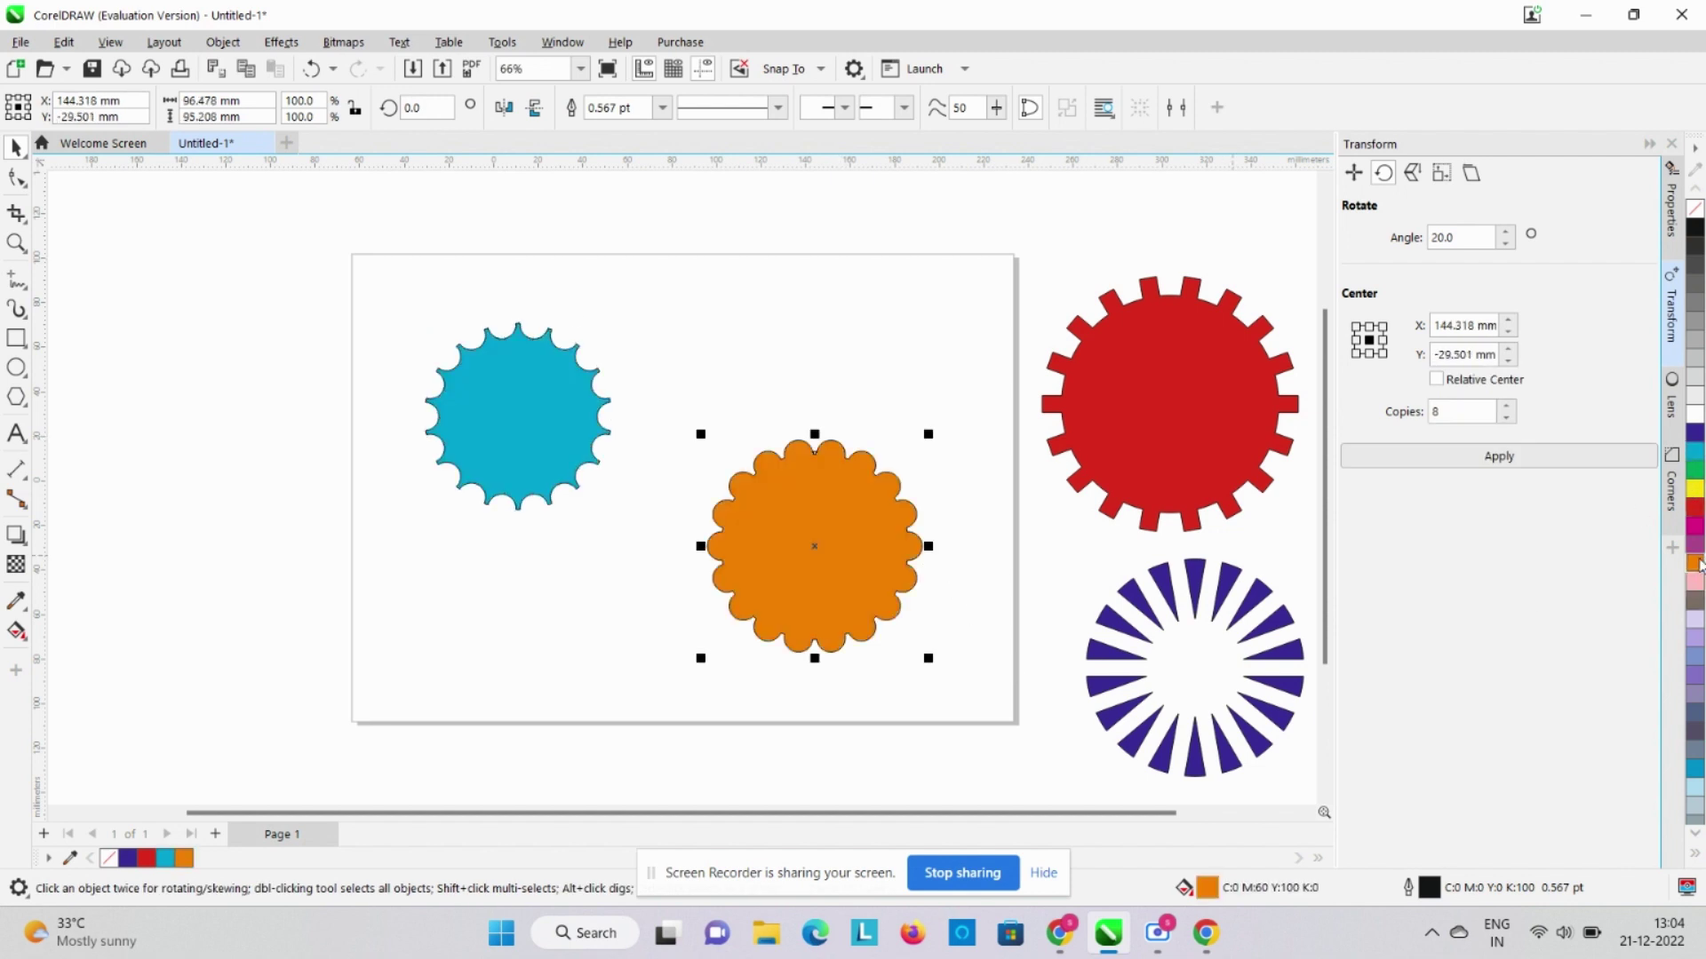
Move the cyan and orange shapes off the page to its left side, with the cyan shape above the orange one
click(560, 436)
drag(510, 408, 168, 281)
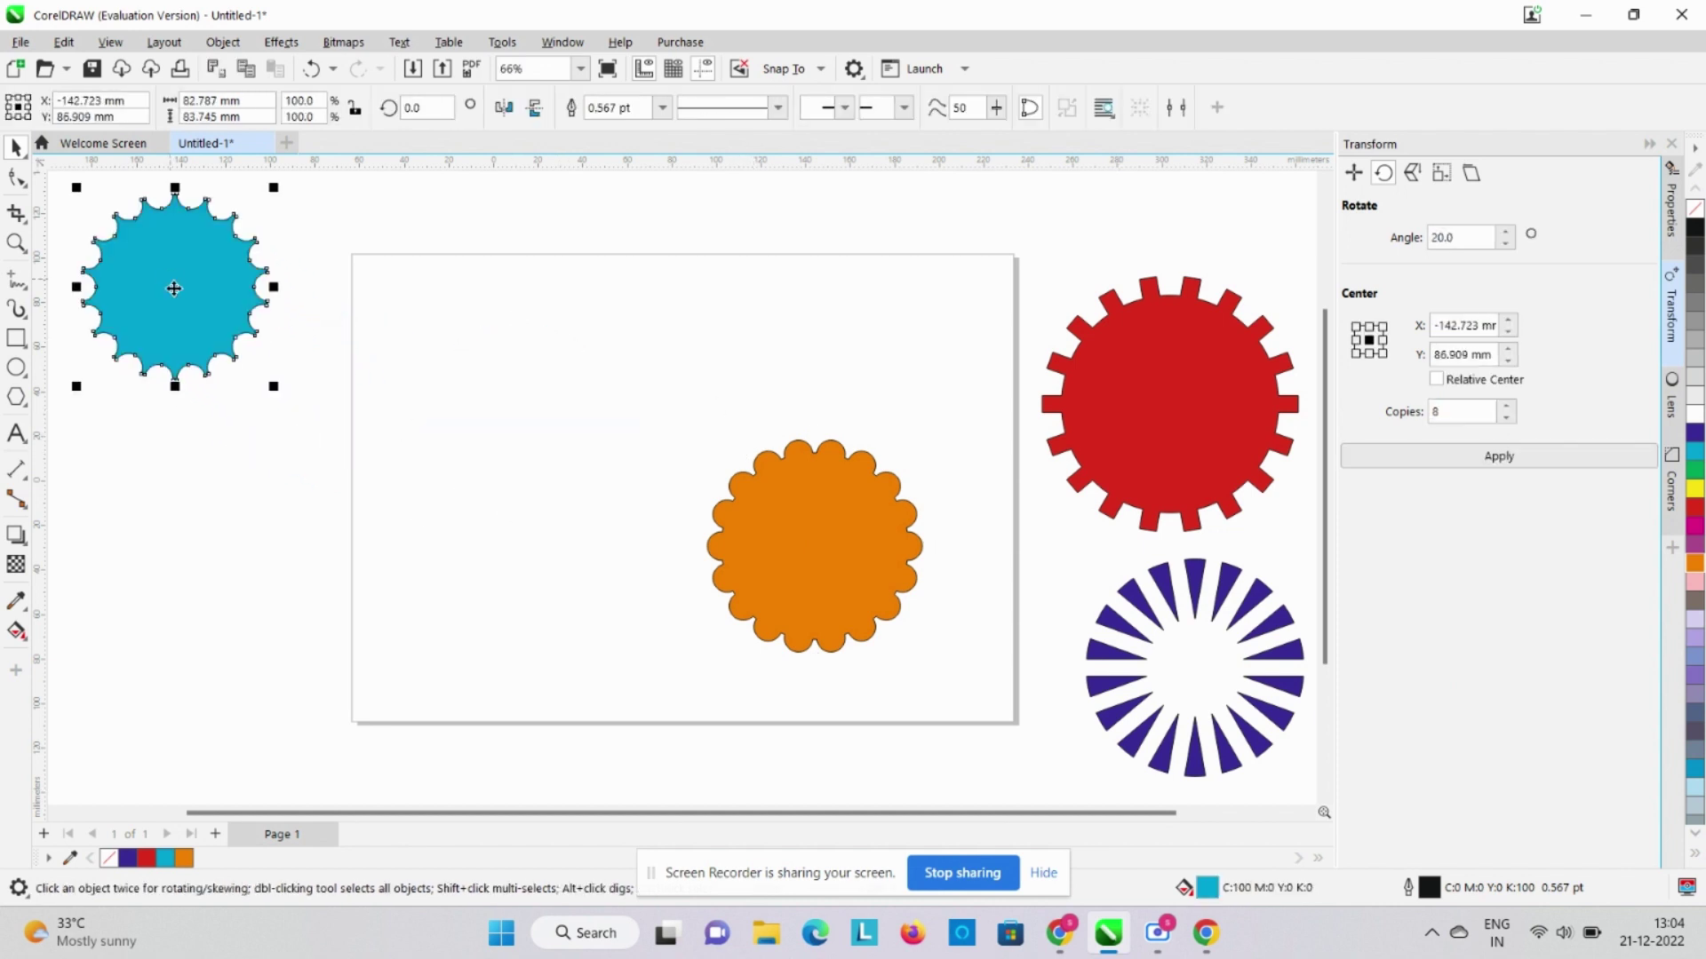
click(822, 560)
drag(818, 541, 182, 597)
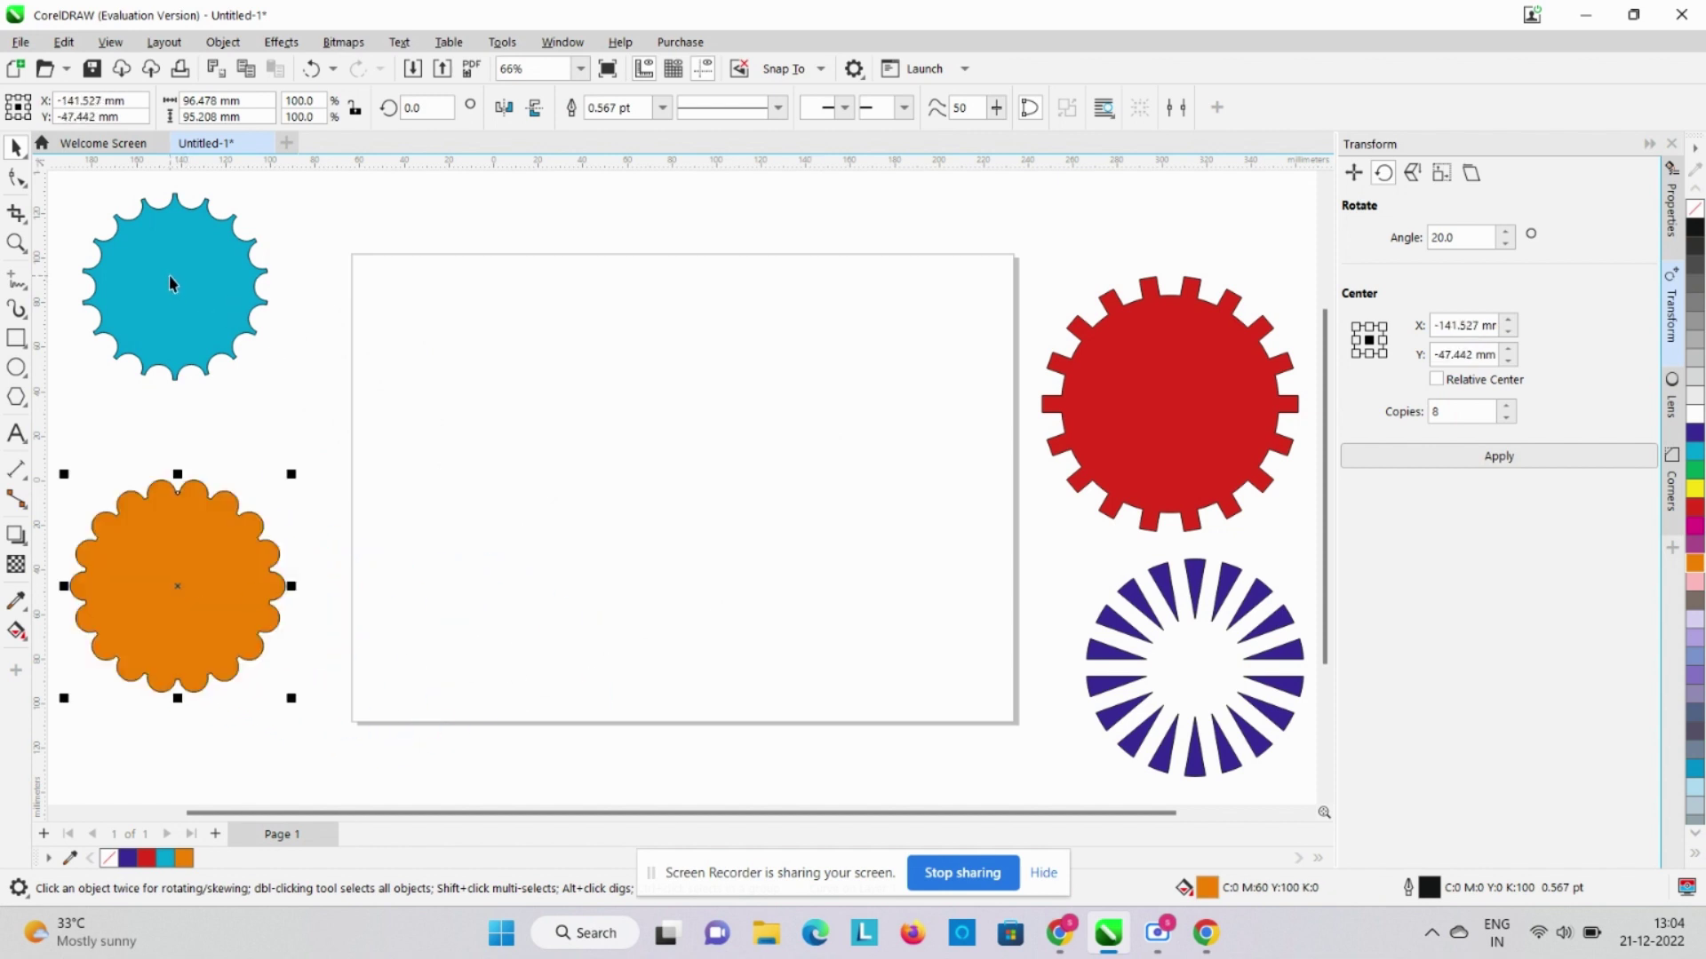
Bring the cyan shape back onto the page, enlarge it to about 106 × 107 mm and centre it at about X 81 mm, Y 11 mm
drag(171, 283, 573, 428)
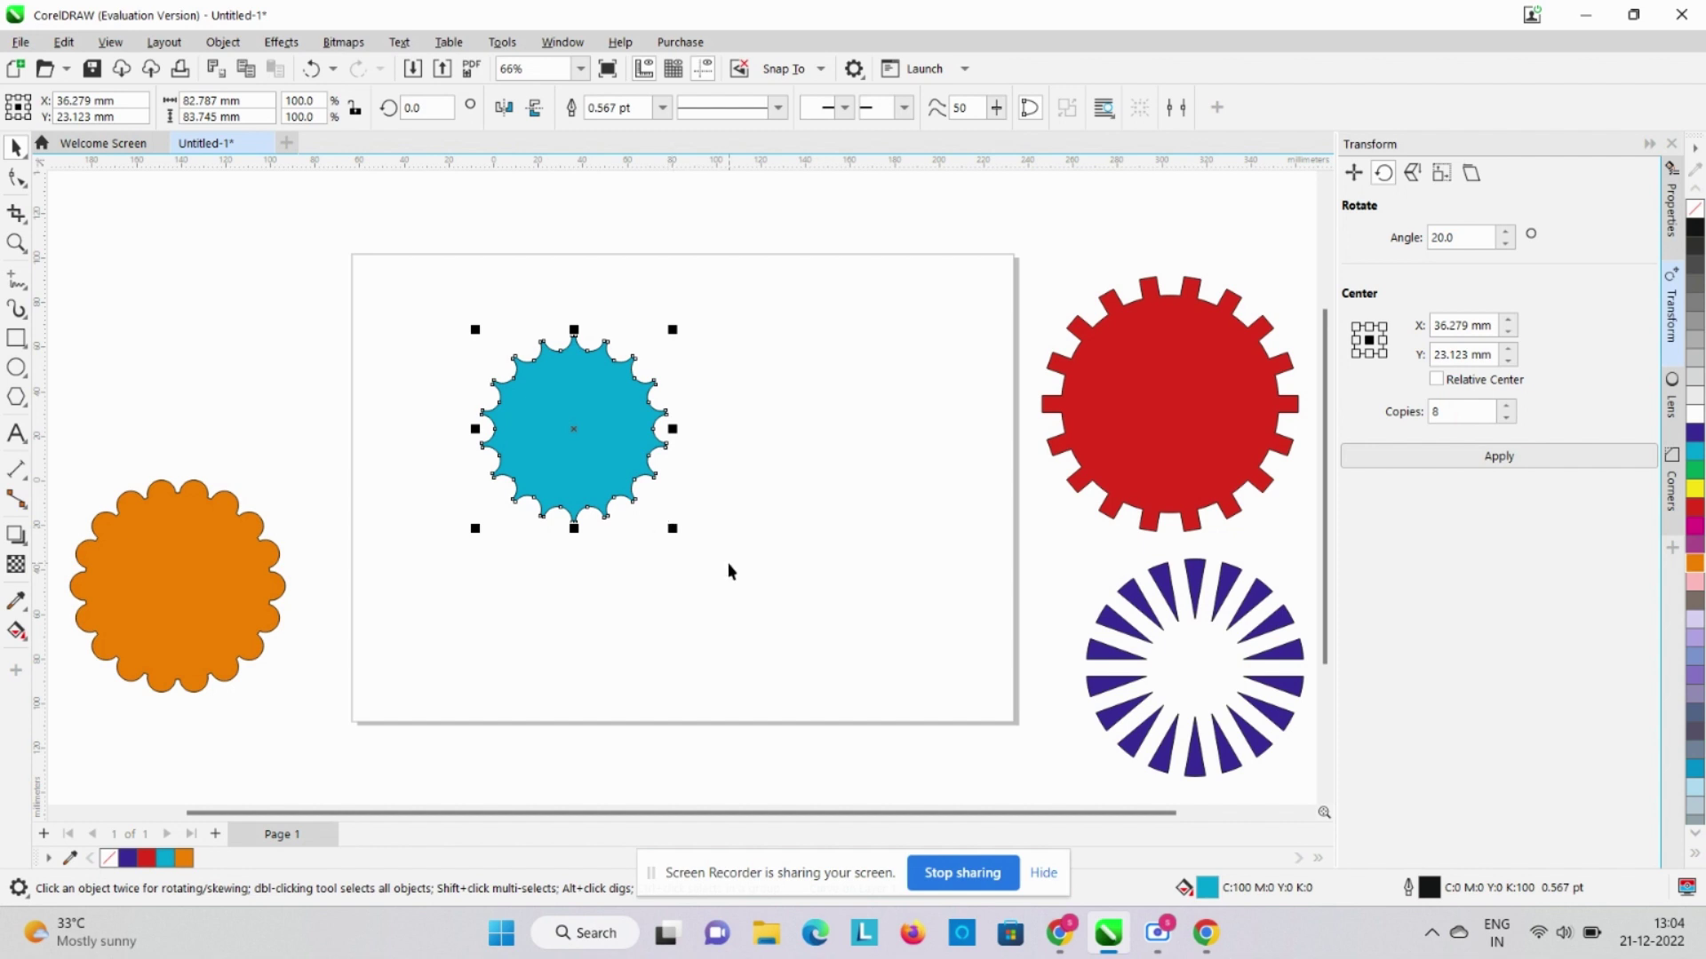
drag(672, 528, 733, 576)
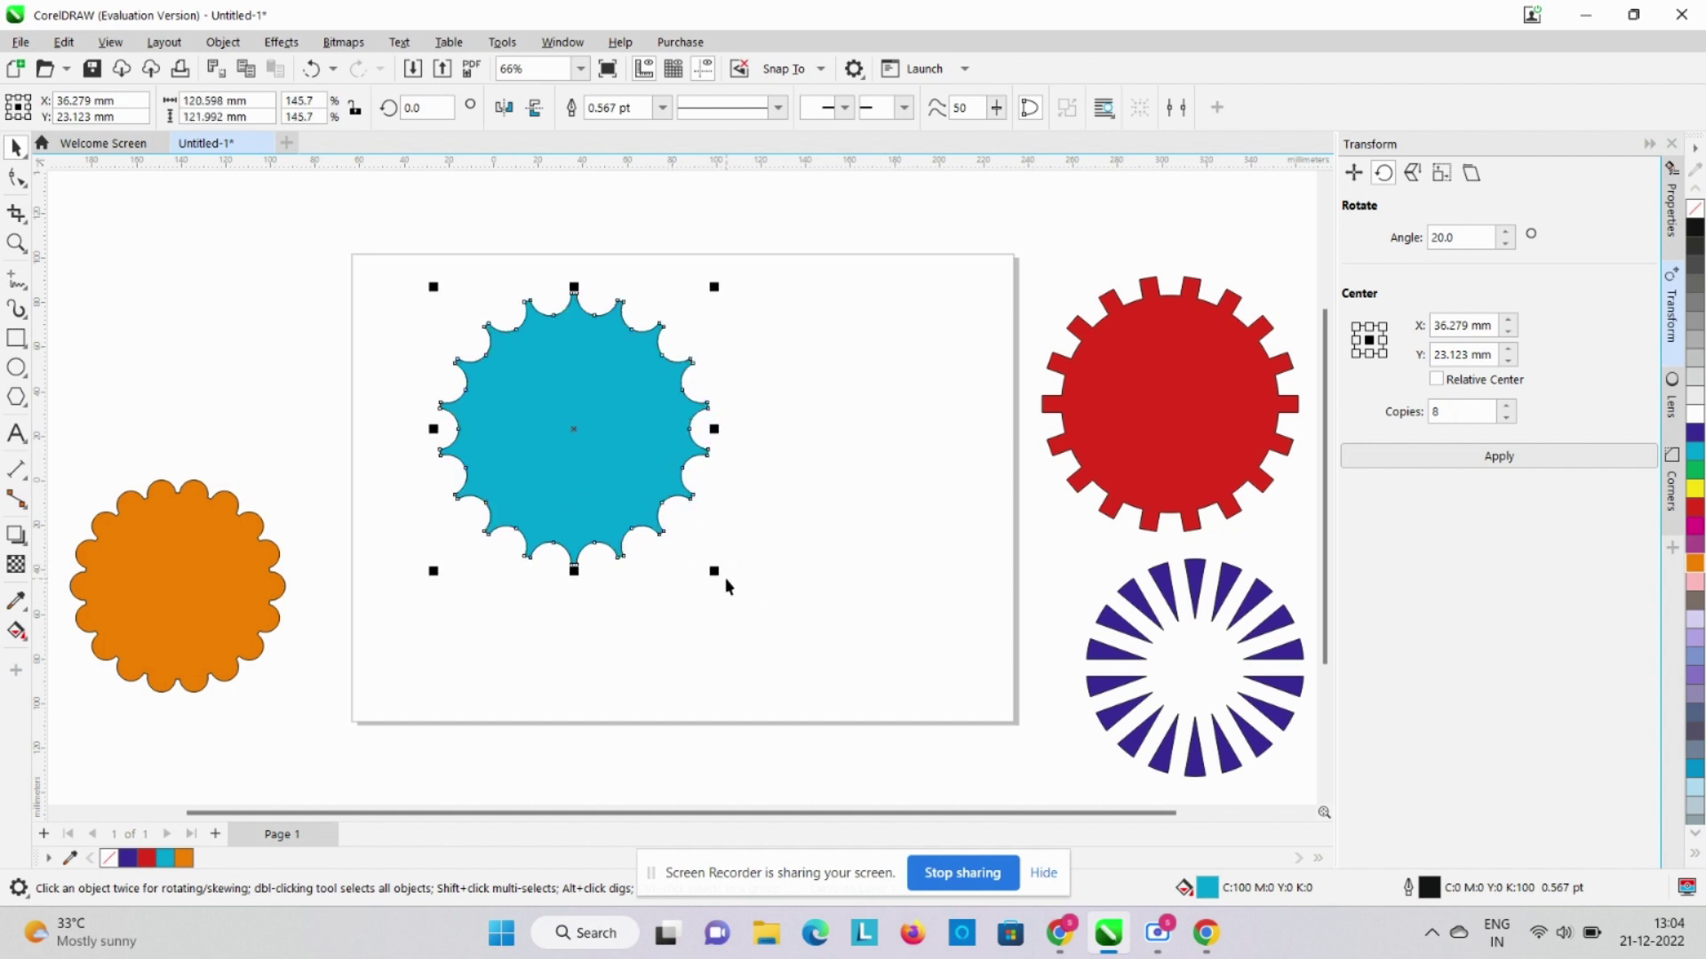
drag(715, 573, 701, 552)
scroll(775, 604, up, 1)
scroll(776, 604, up, 1)
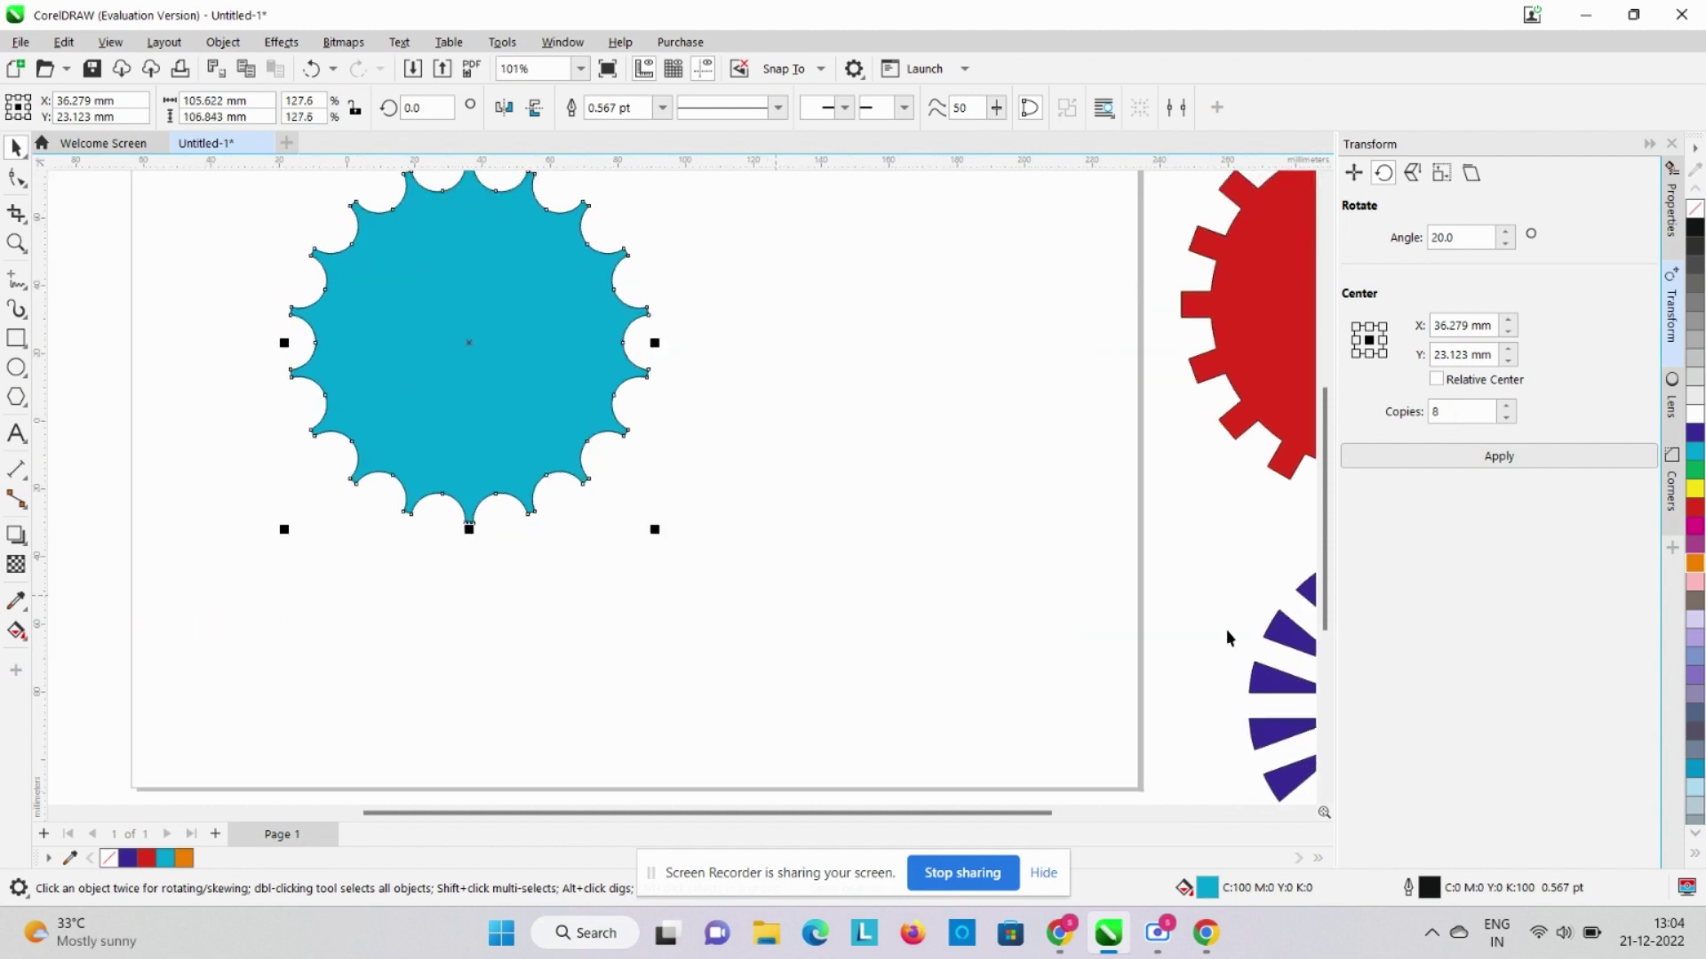
drag(1333, 520, 1332, 439)
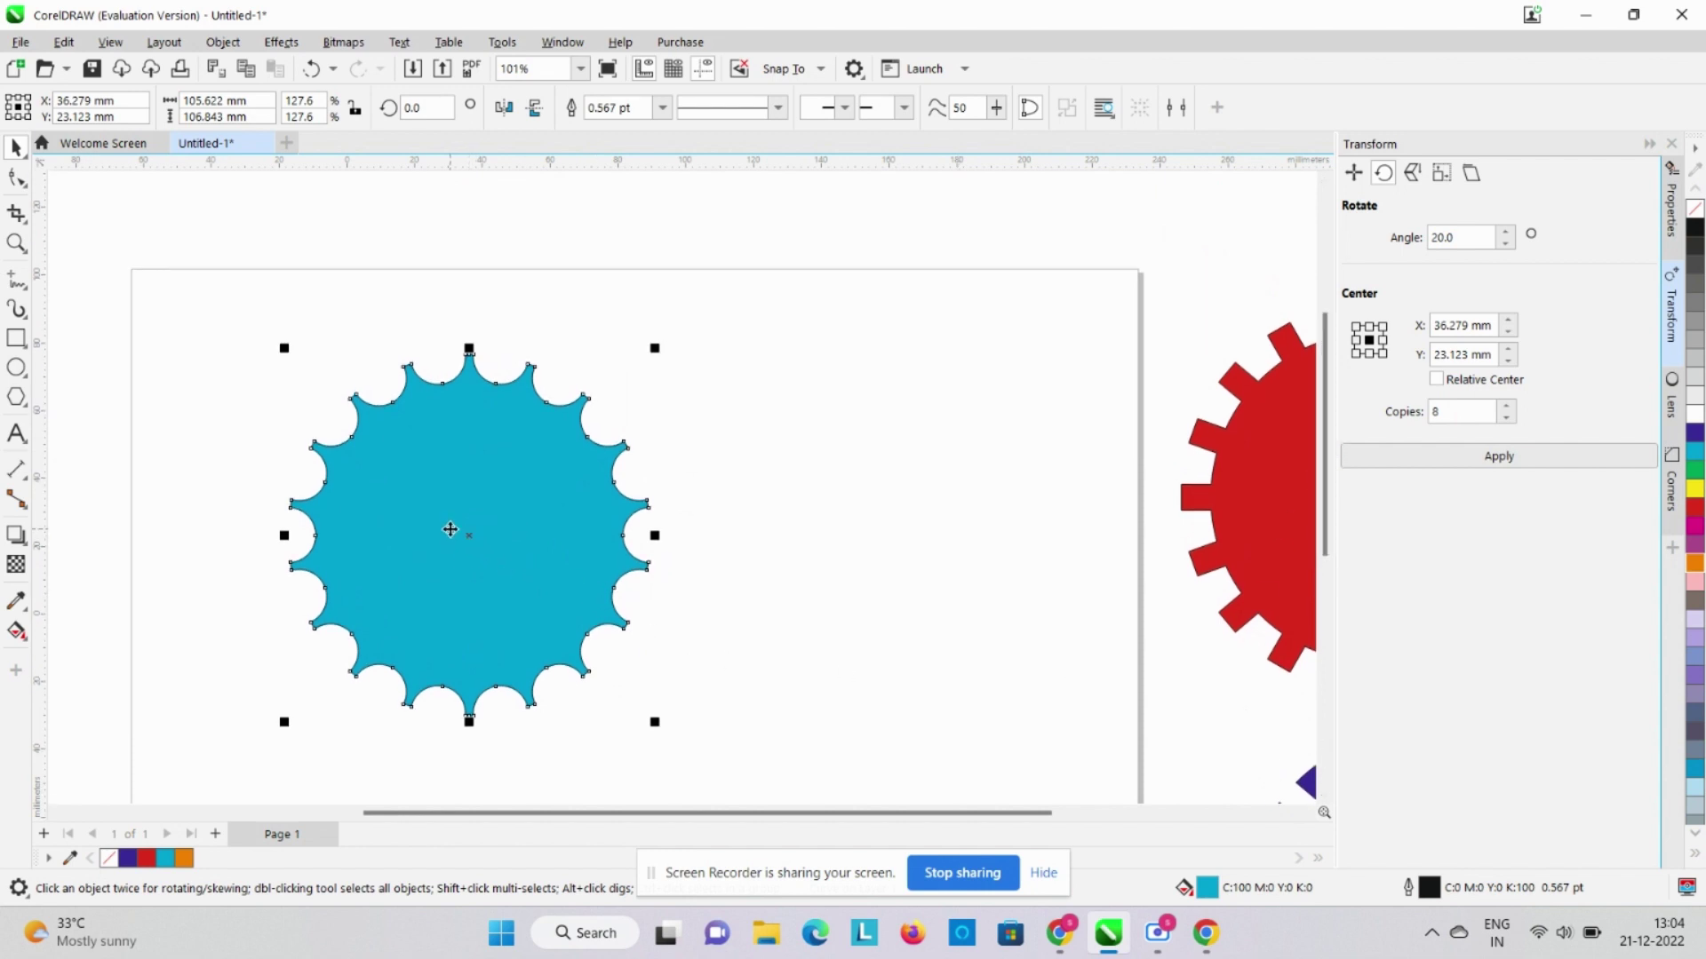
drag(458, 537, 608, 585)
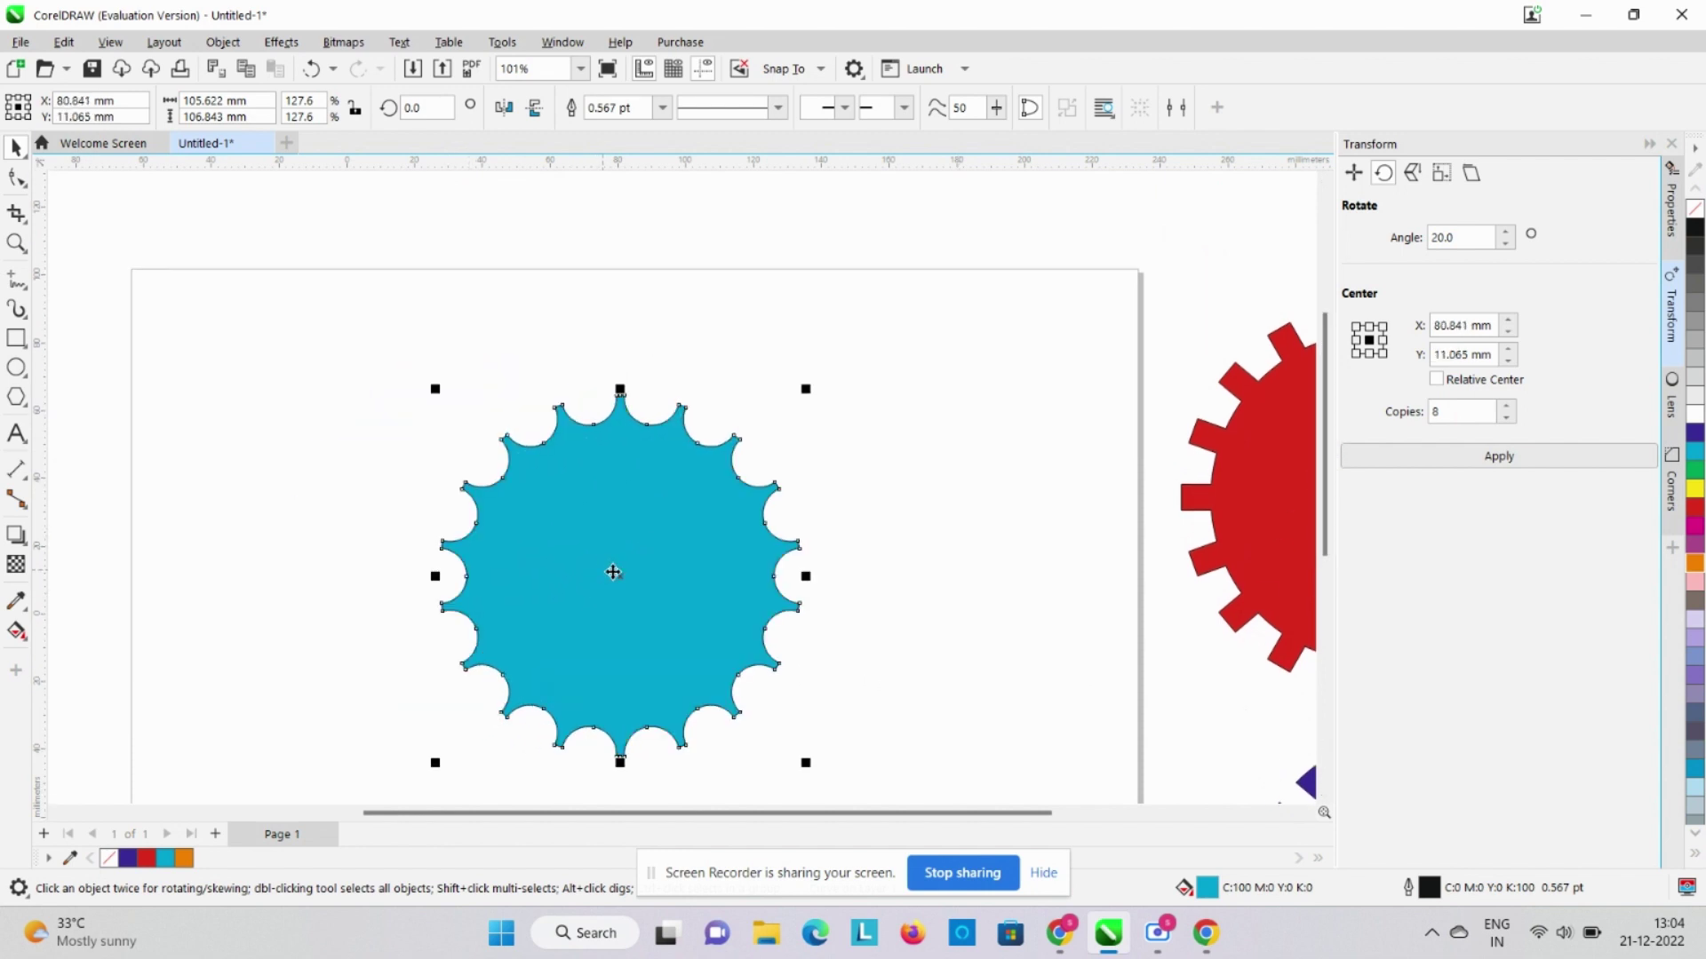
Draw a circle about 11 mm in diameter on the page, to the upper left of the cyan shape
click(16, 367)
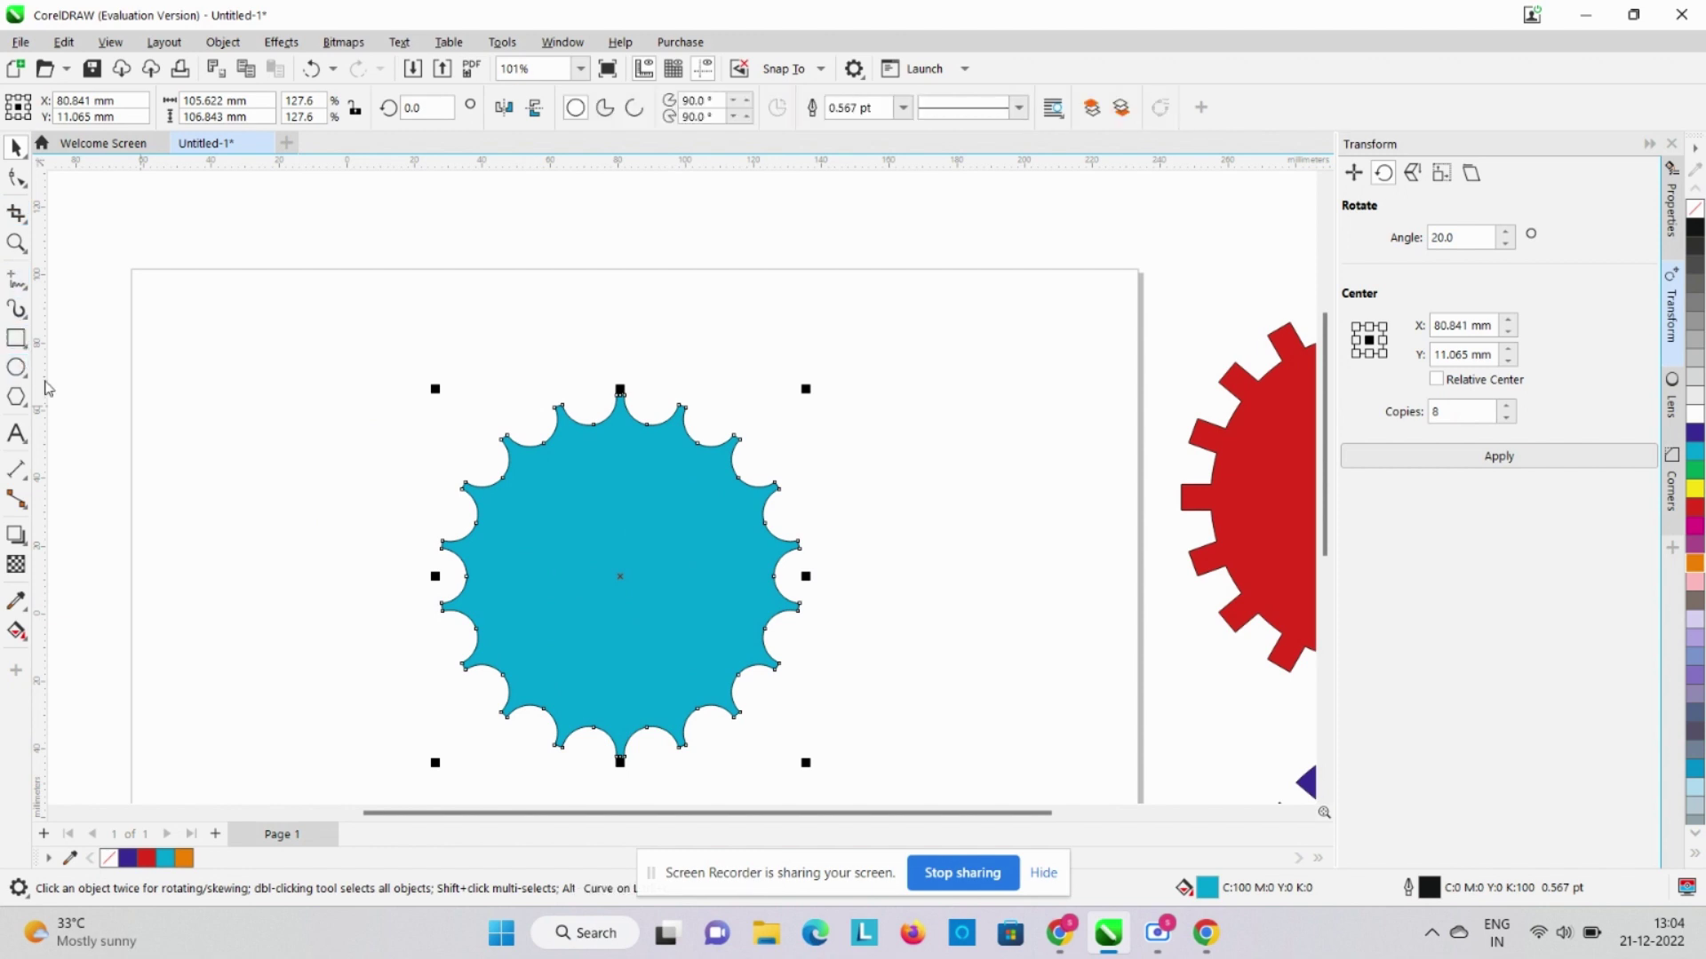
drag(216, 383, 242, 417)
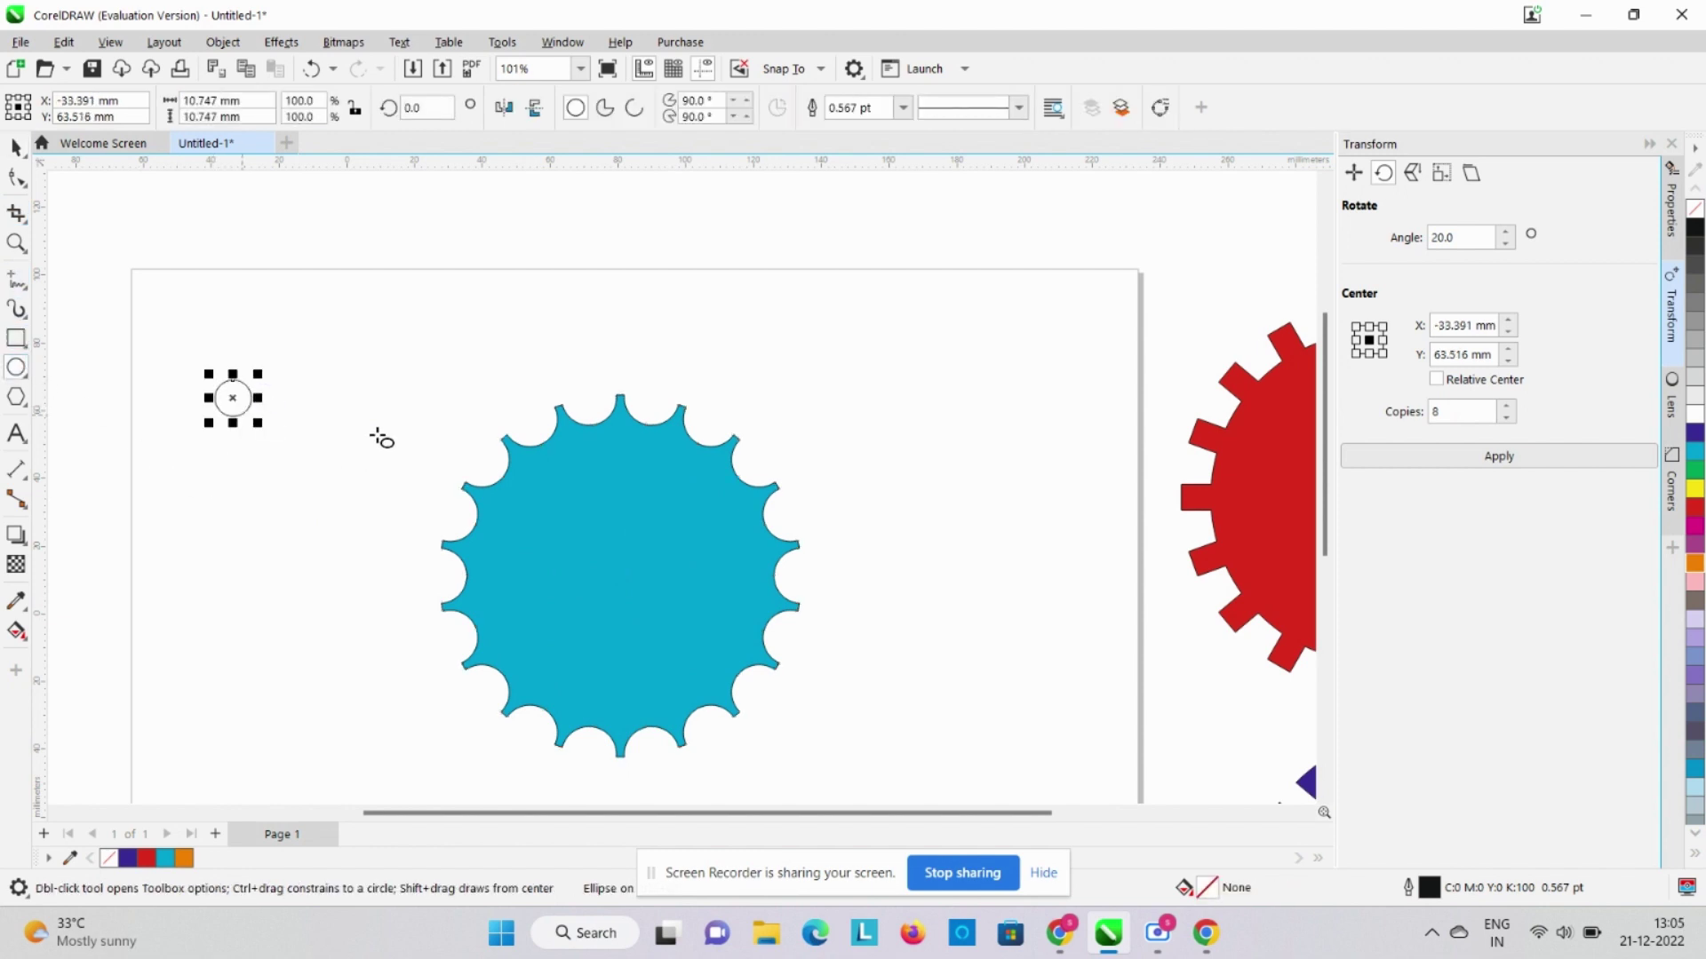
click(23, 155)
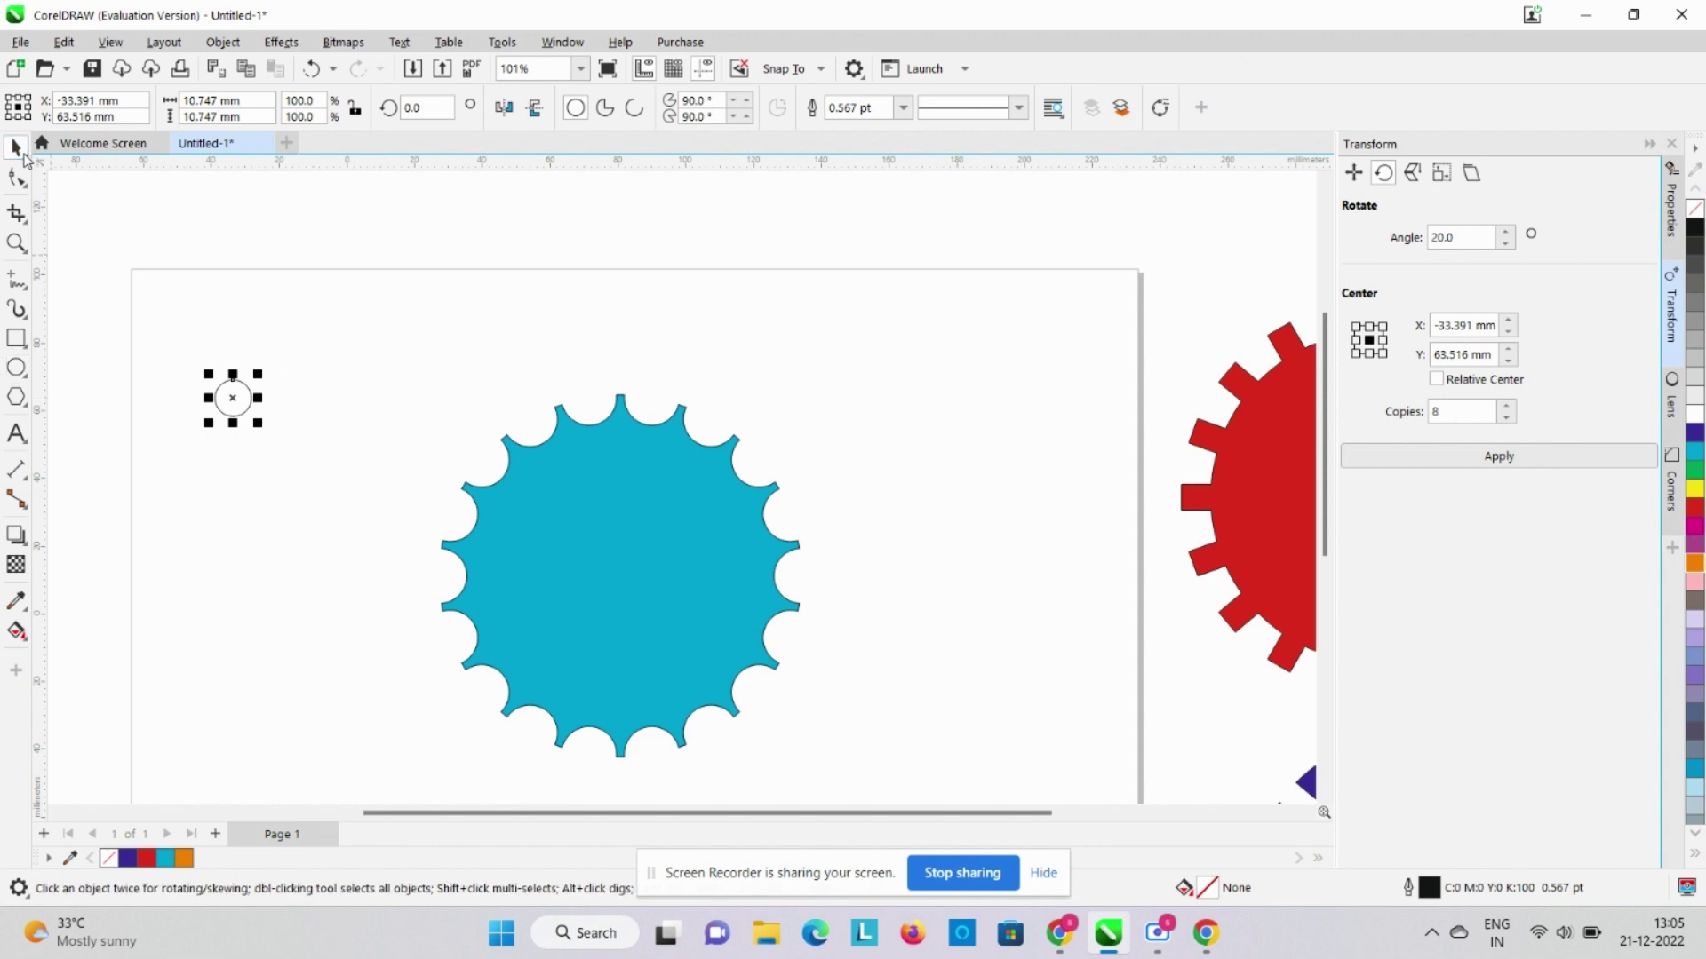
click(16, 339)
drag(414, 571, 825, 593)
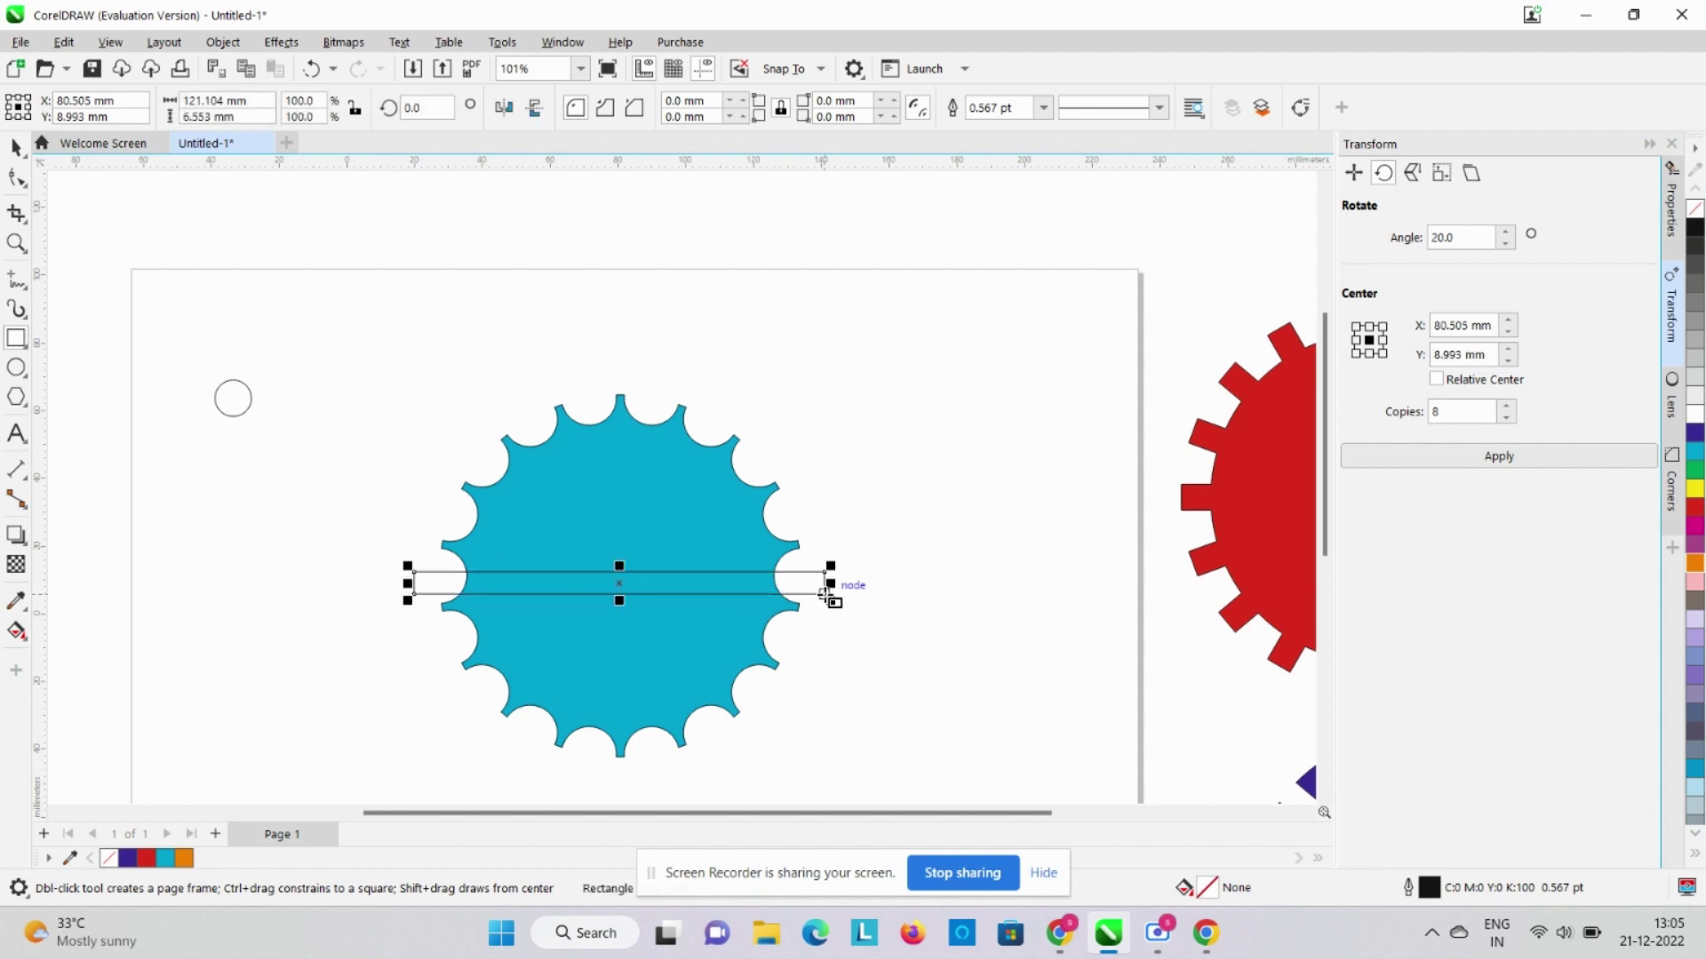
key(Delete)
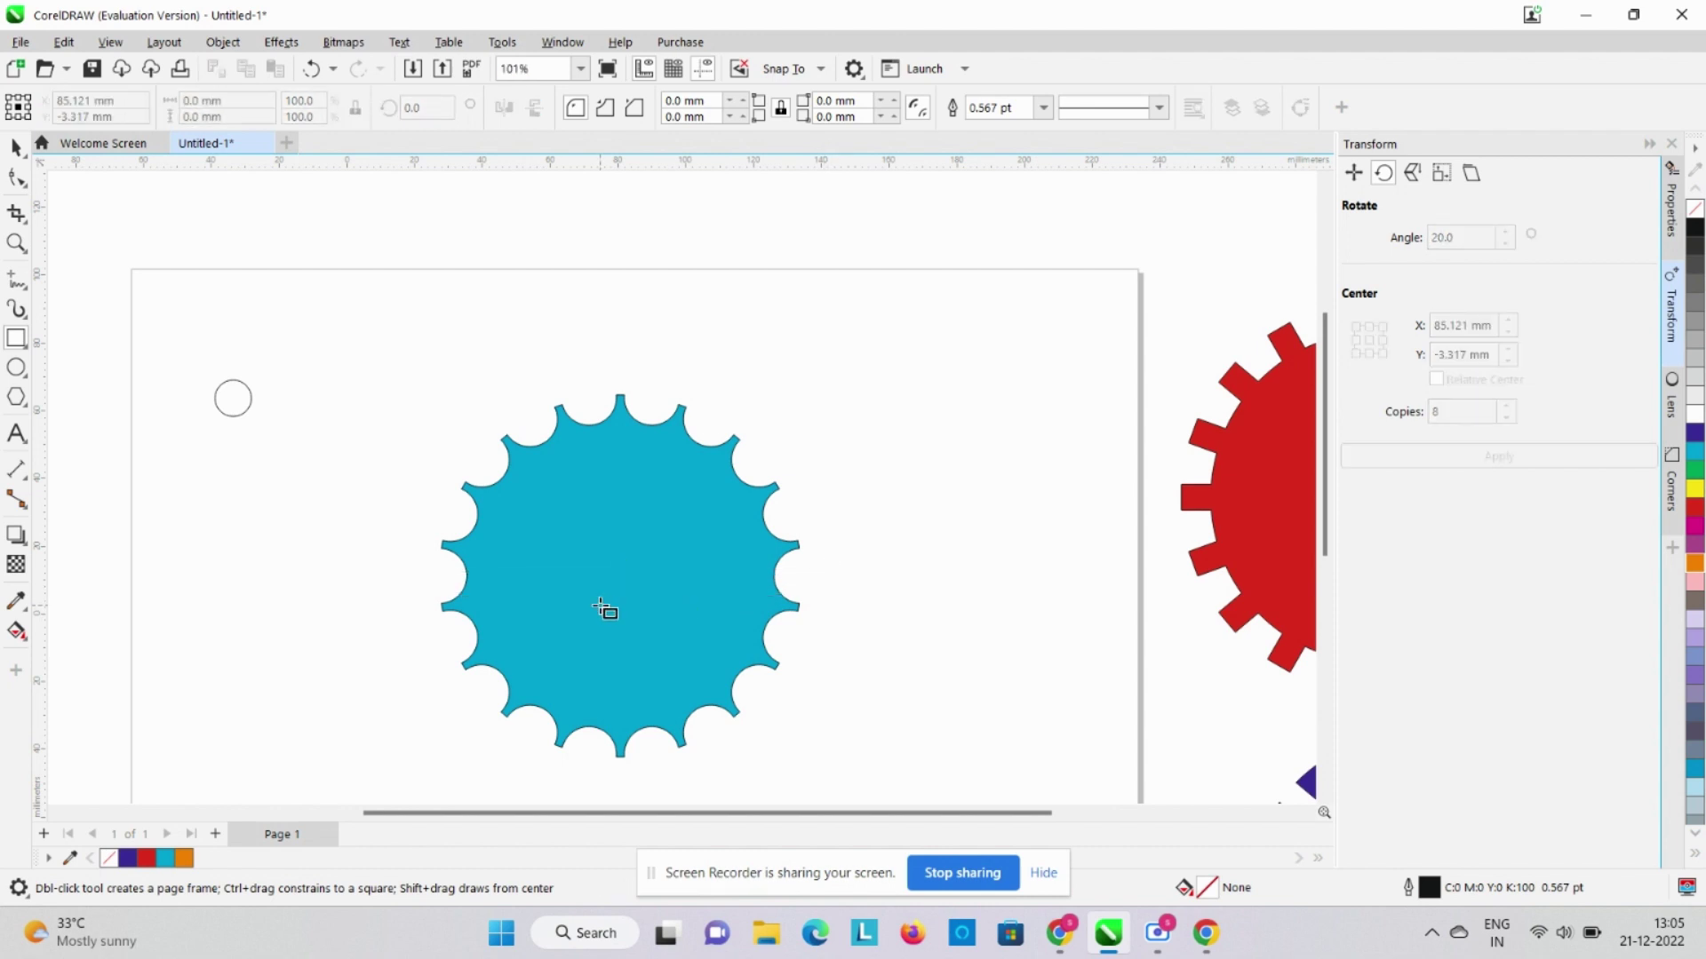
Draw a horizontal rectangle about 135 × 5.5 mm across the cyan shape and centre-align it with the shape horizontally and vertically
drag(386, 562, 850, 584)
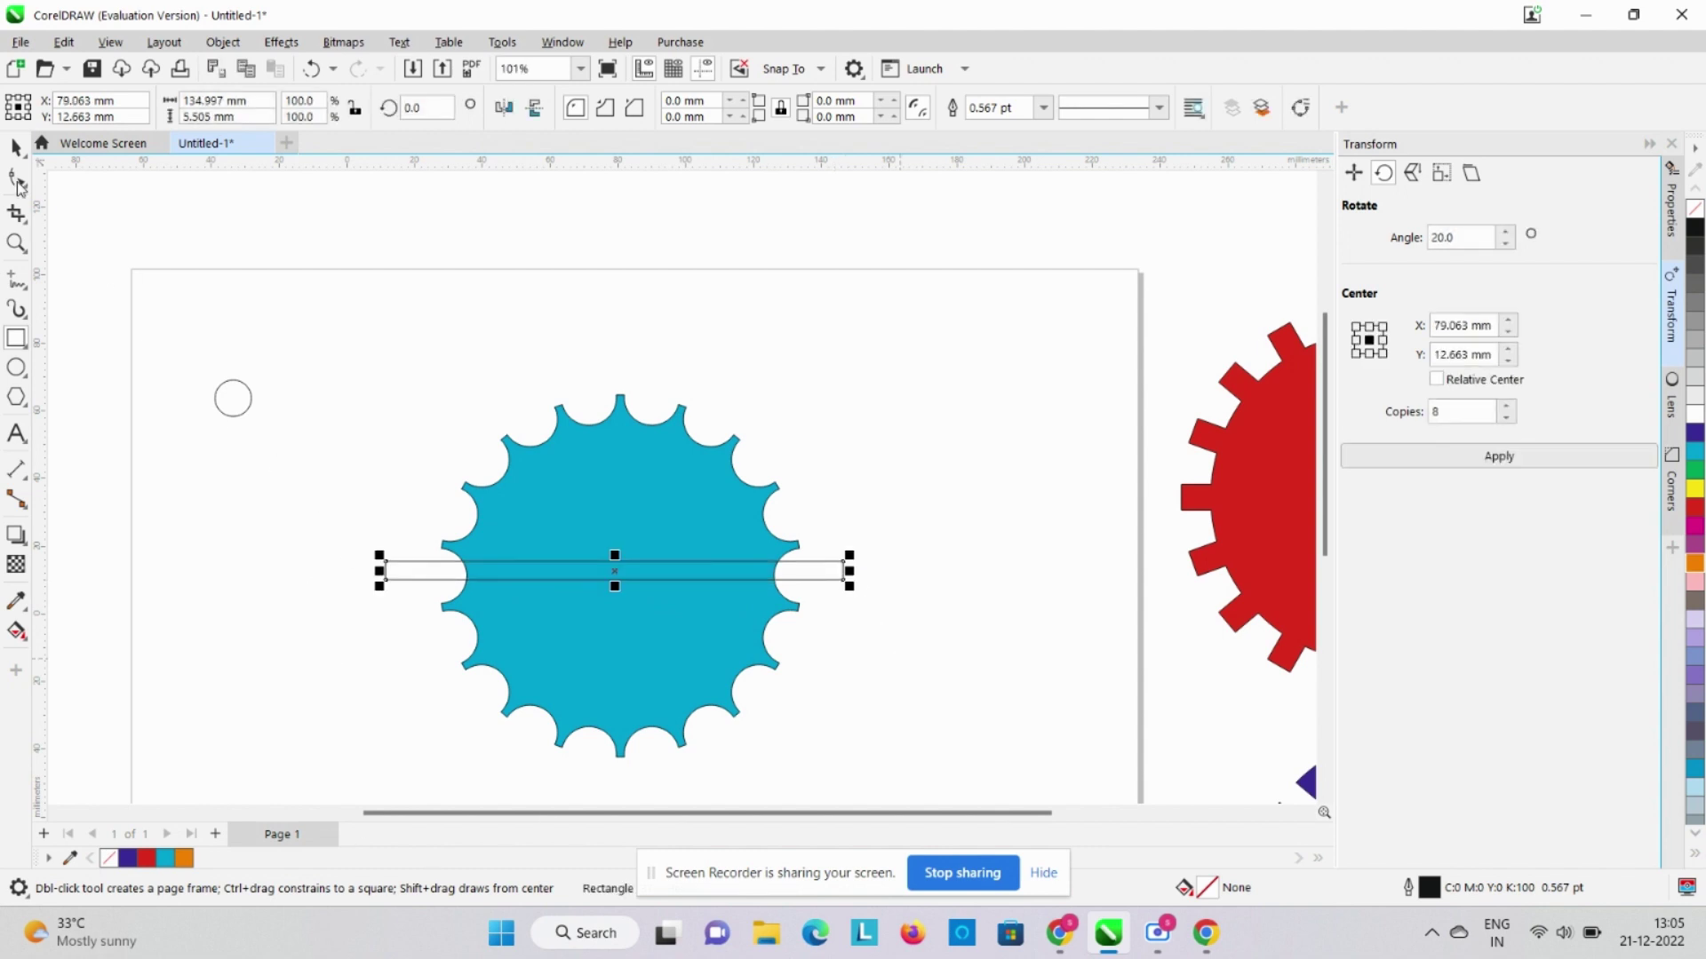
click(16, 148)
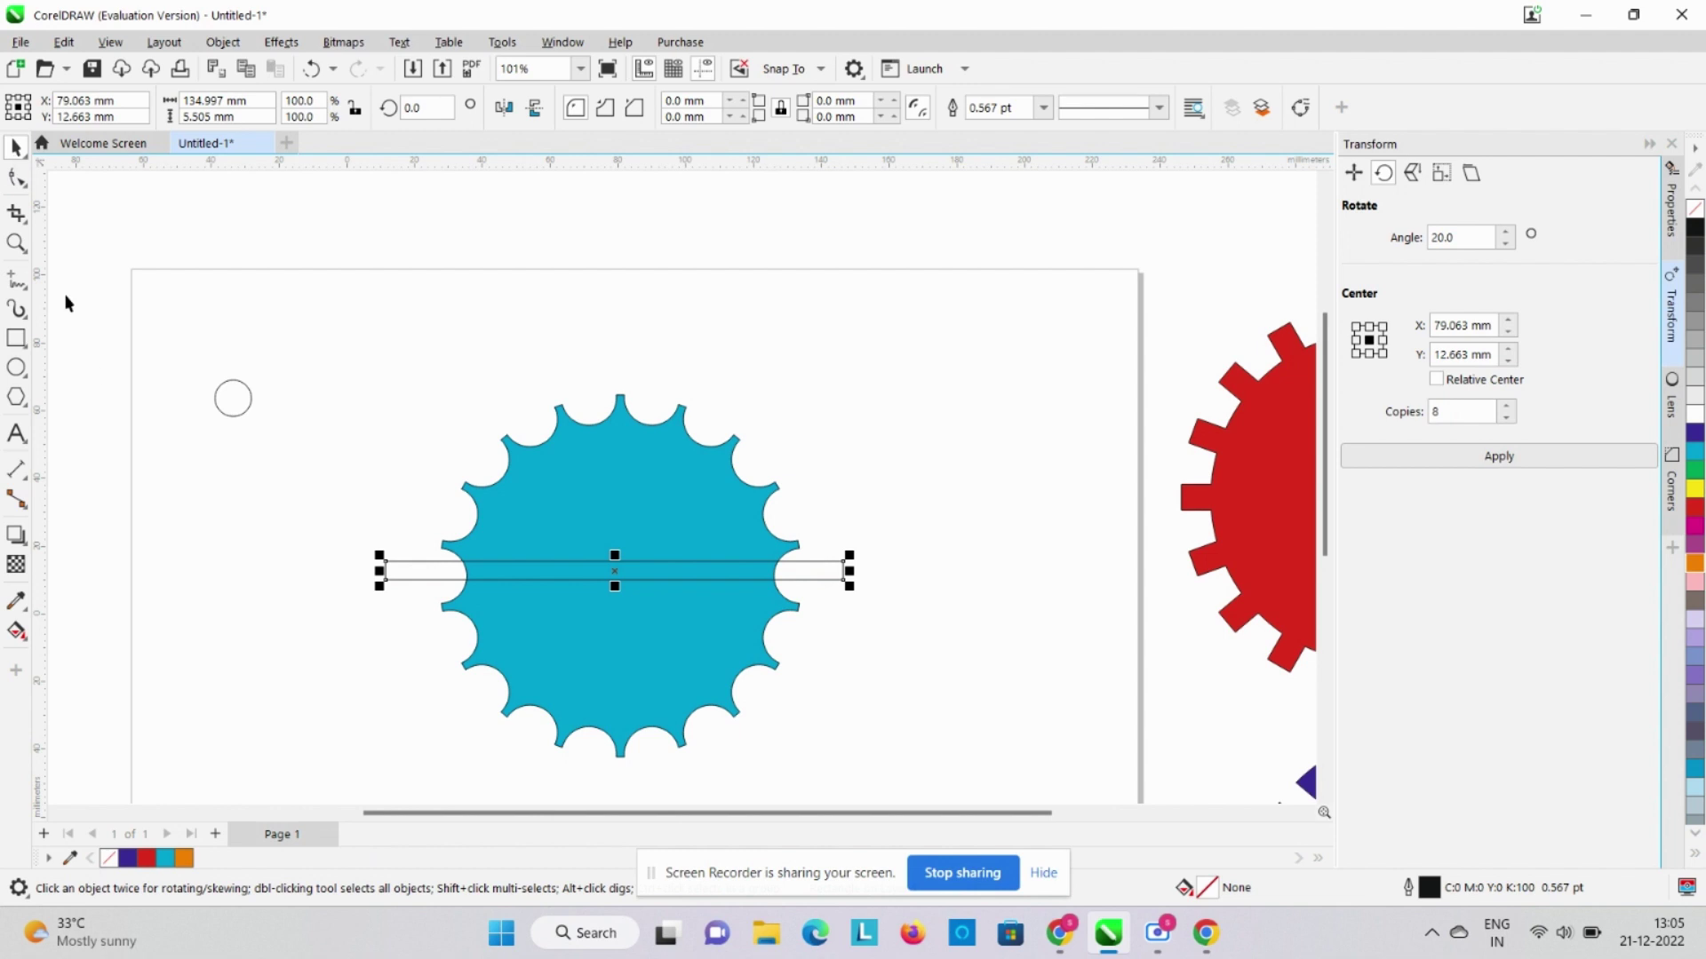
shift+click(604, 431)
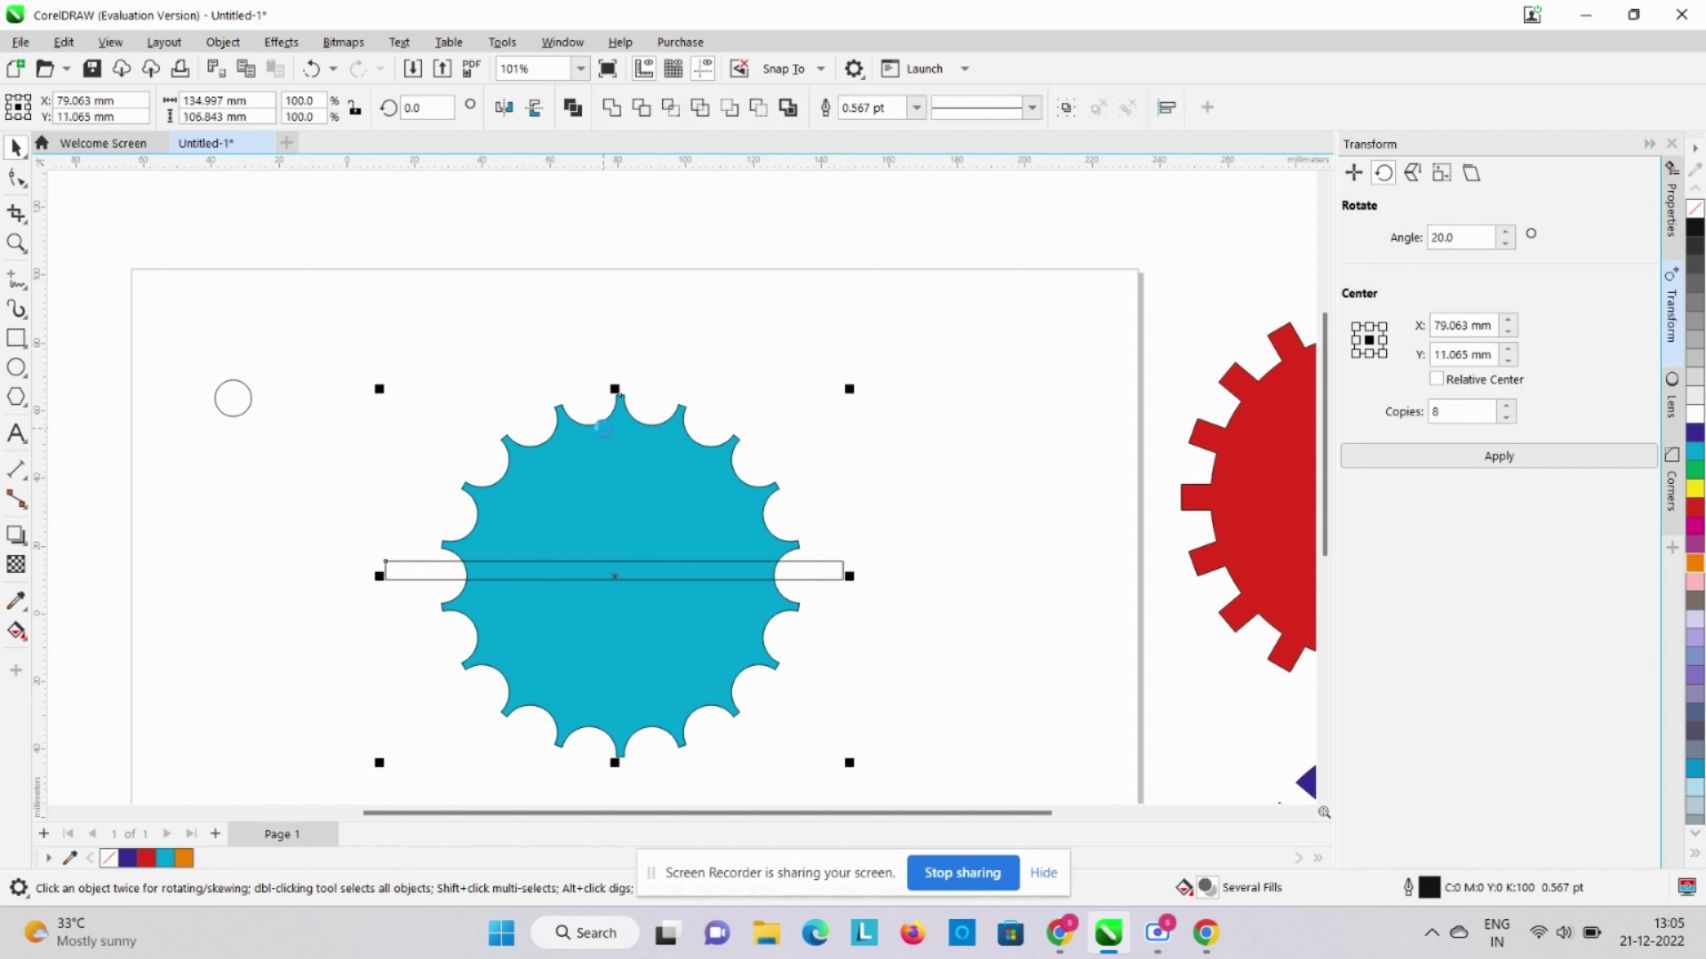
drag(603, 429, 609, 429)
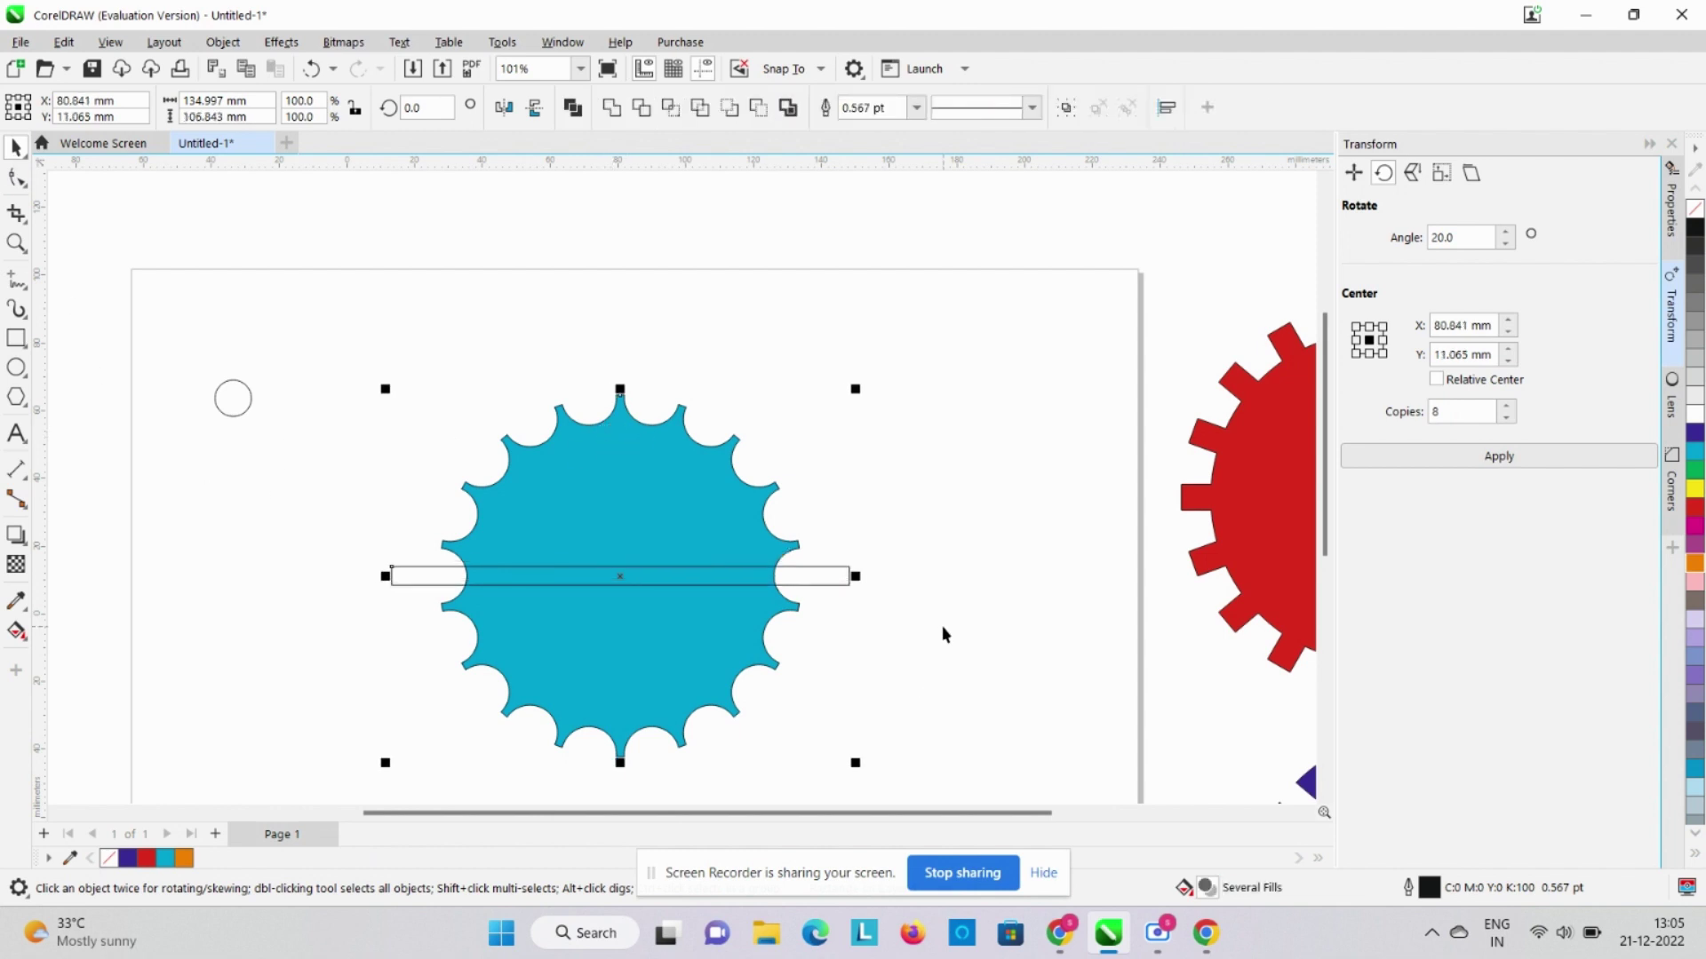
click(734, 753)
Move the small circle into the cyan shape's leftmost notch, at about X 28 mm, Y 11 mm, and enlarge it to about 12 mm in diameter
click(231, 404)
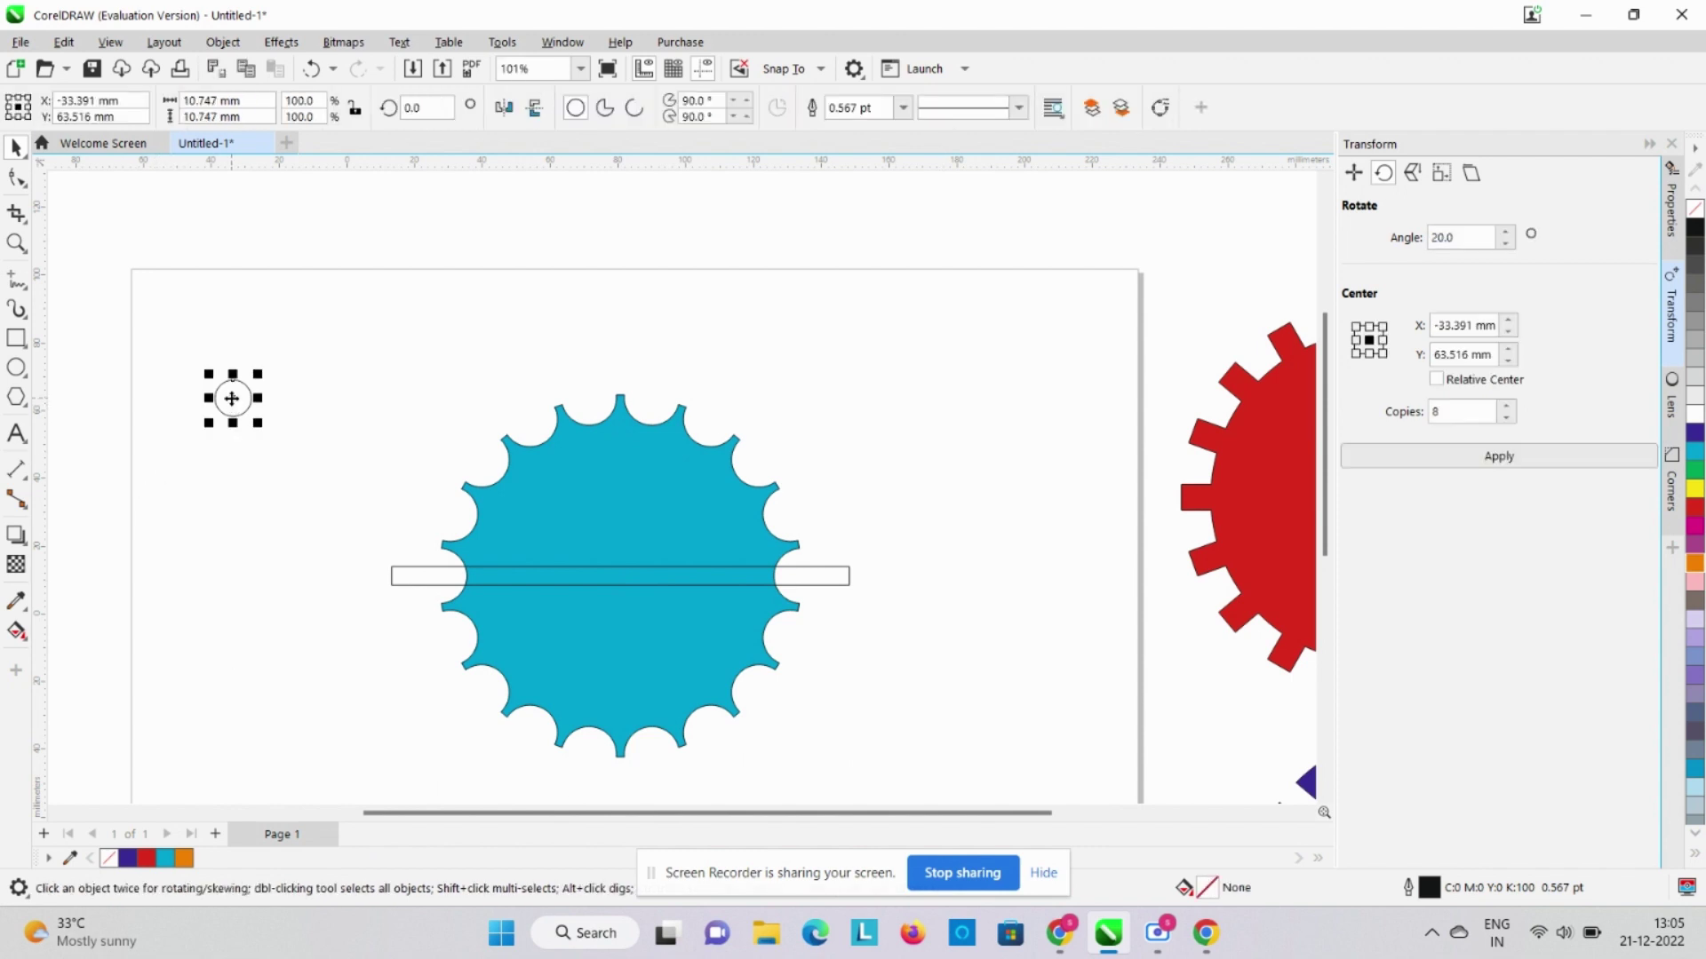
drag(231, 401, 443, 582)
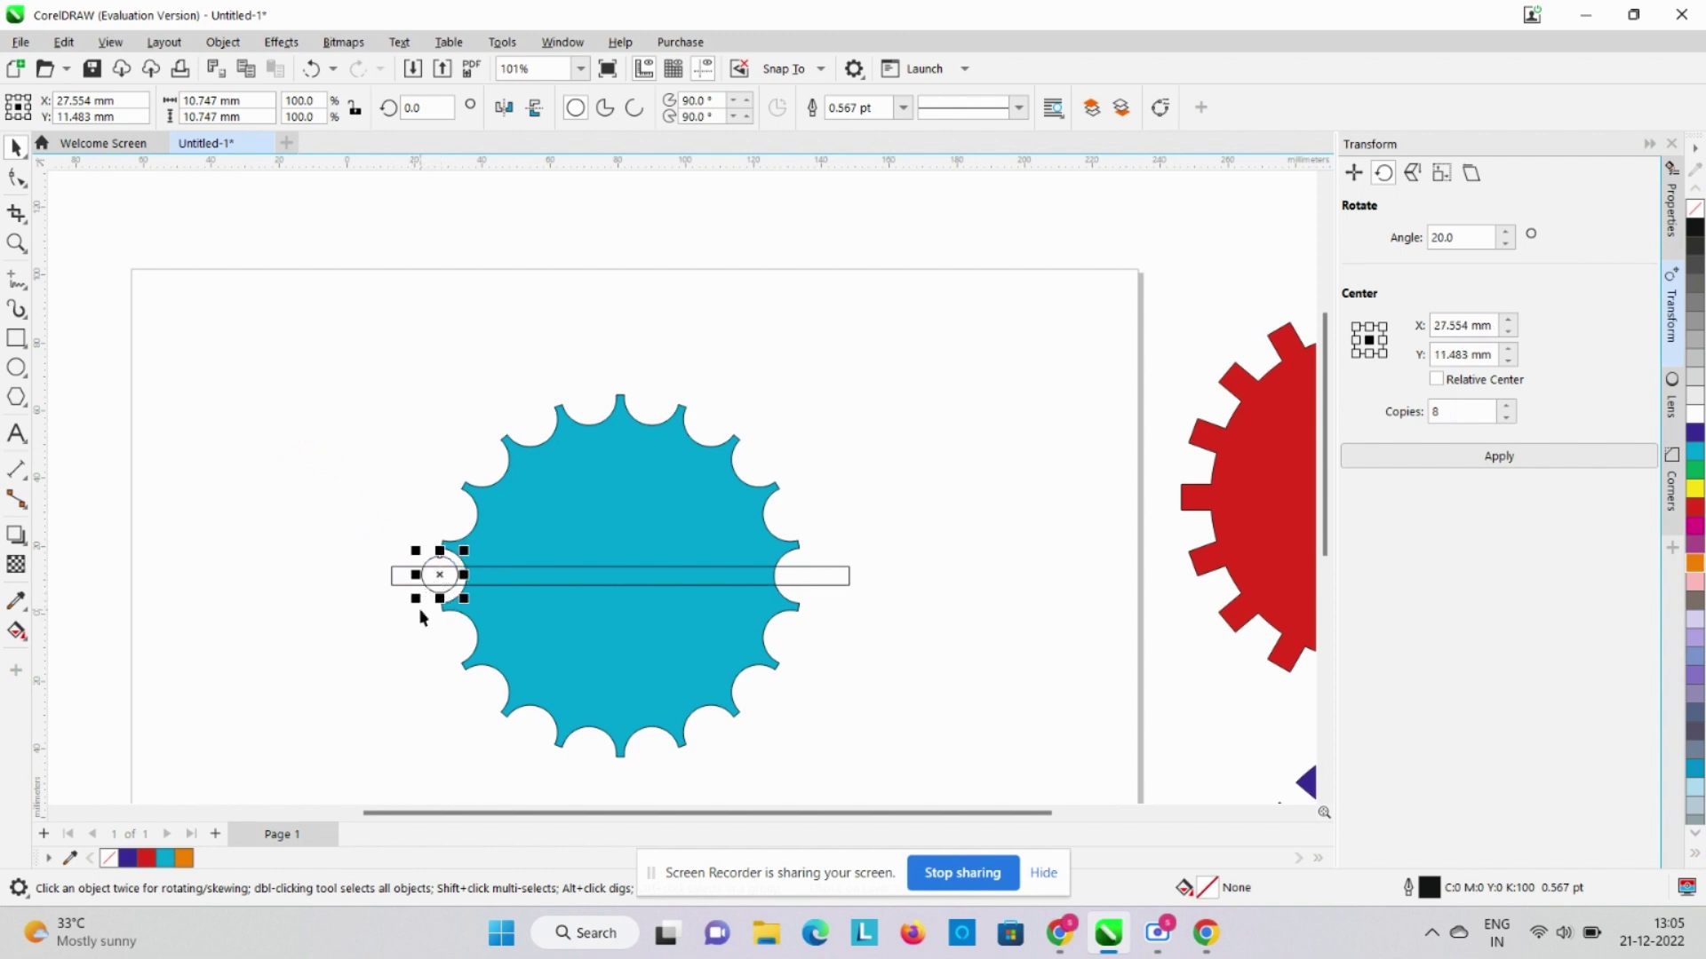
drag(415, 601, 412, 614)
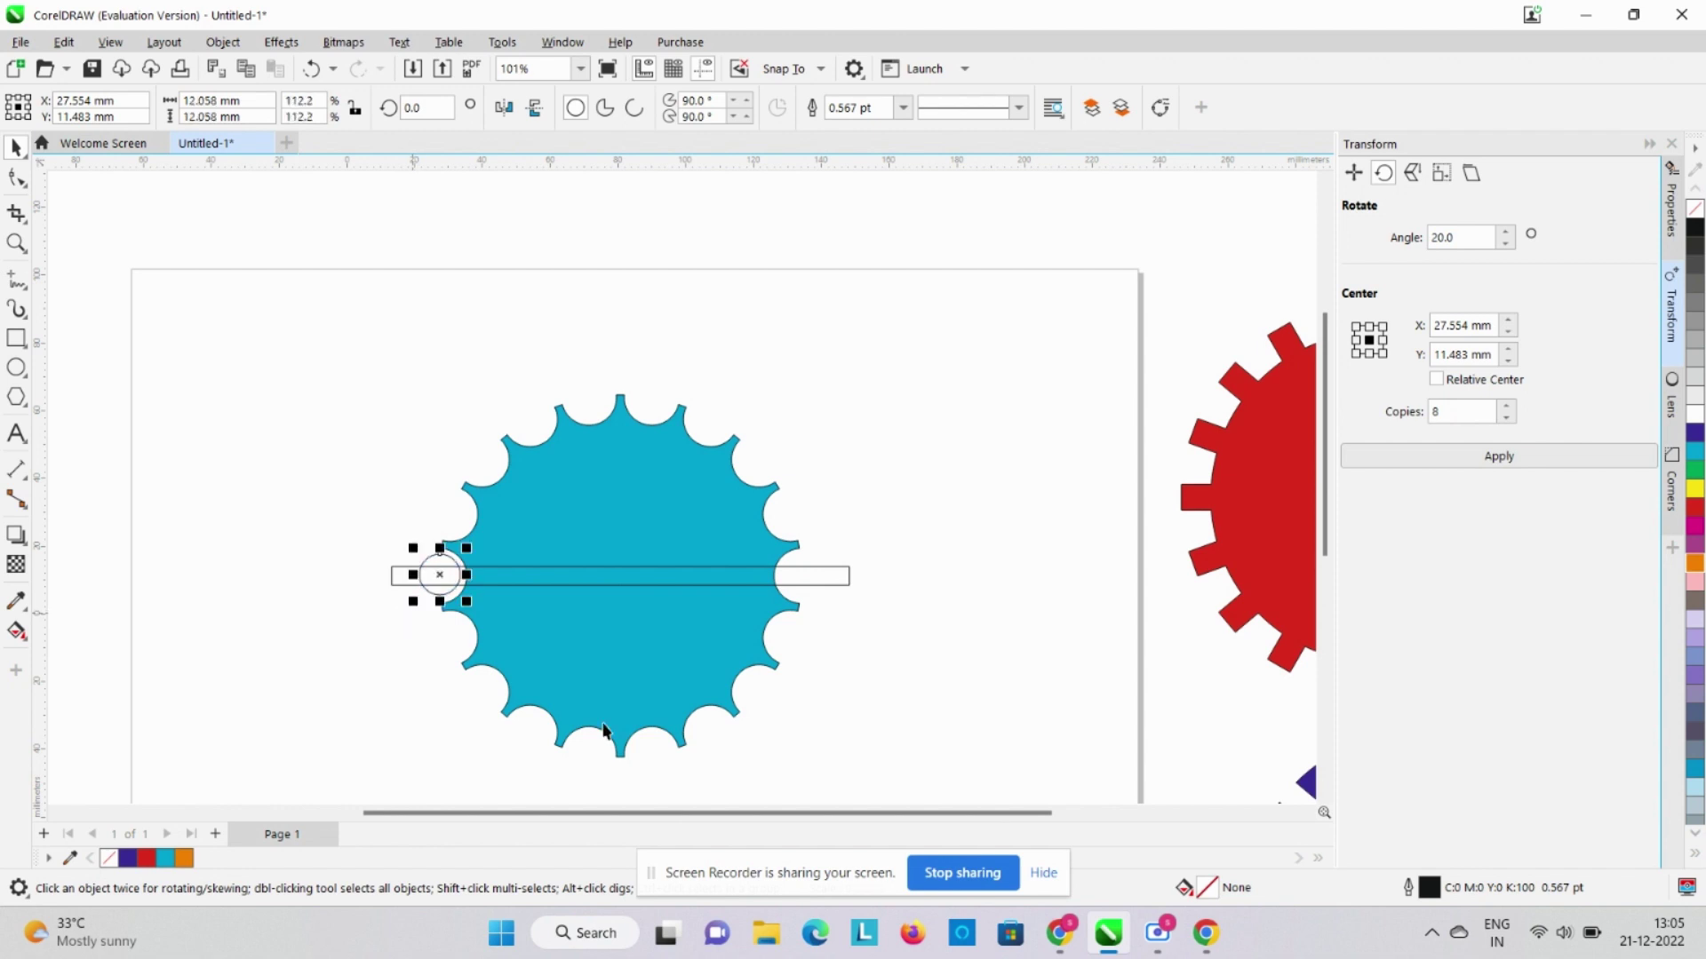
click(958, 655)
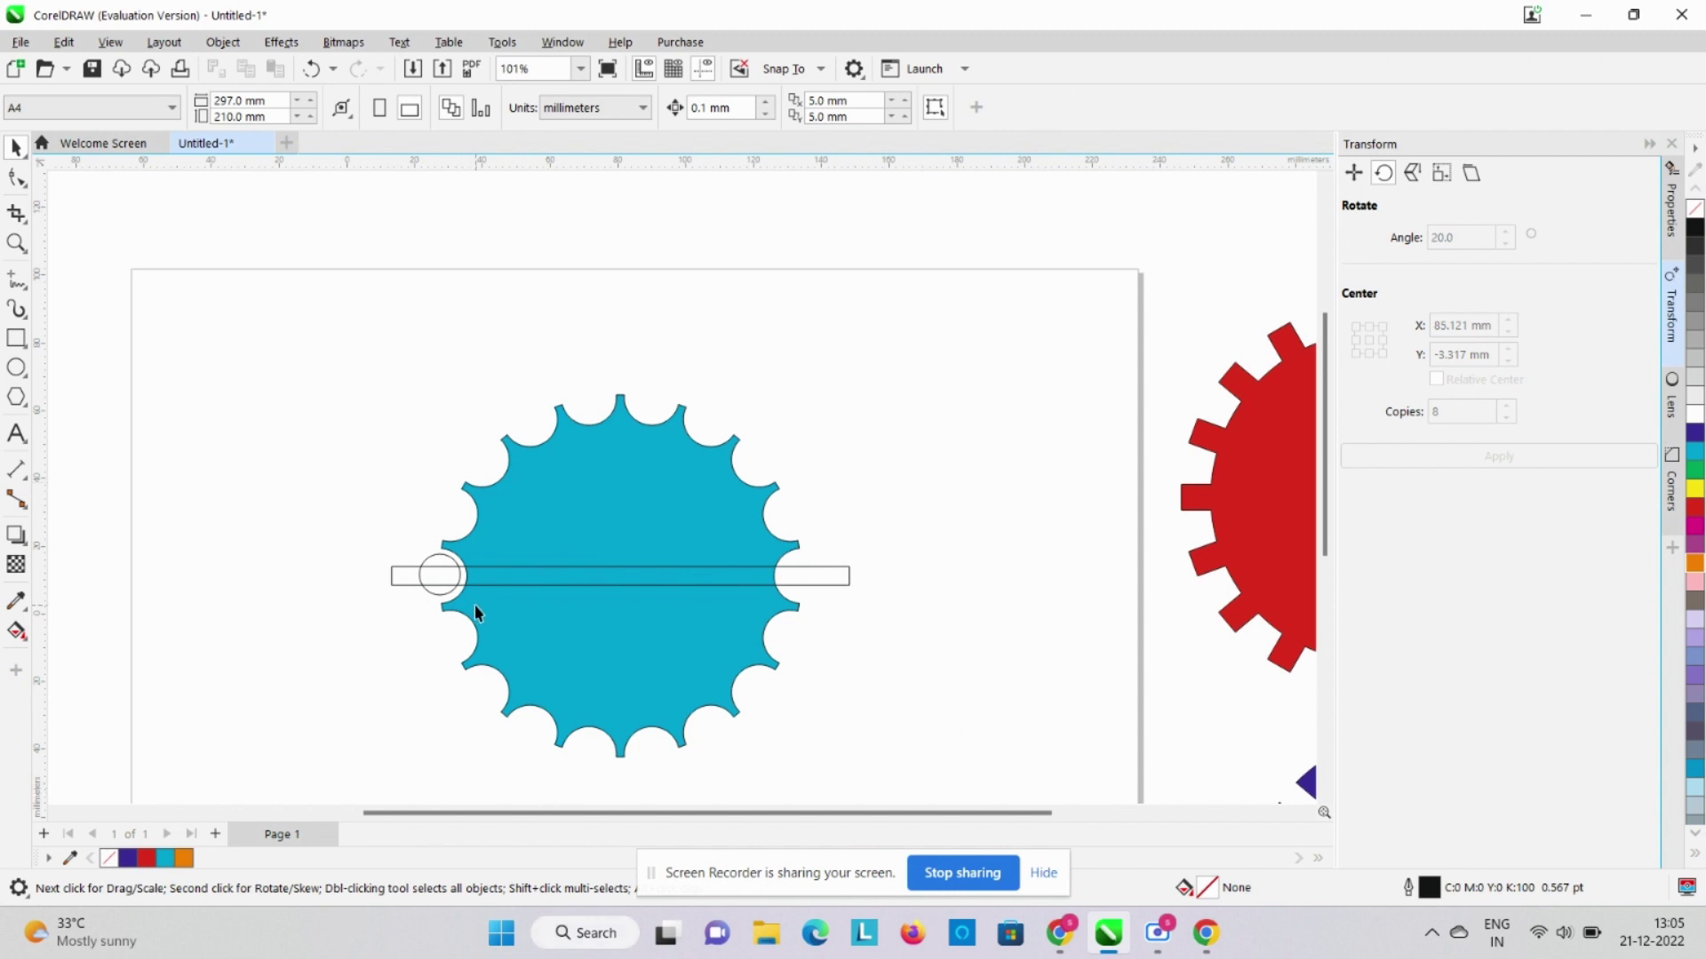
Mirror a copy of the circle and rectangle horizontally so a matching circle sits in the cyan shape's rightmost notch
drag(345, 545, 865, 611)
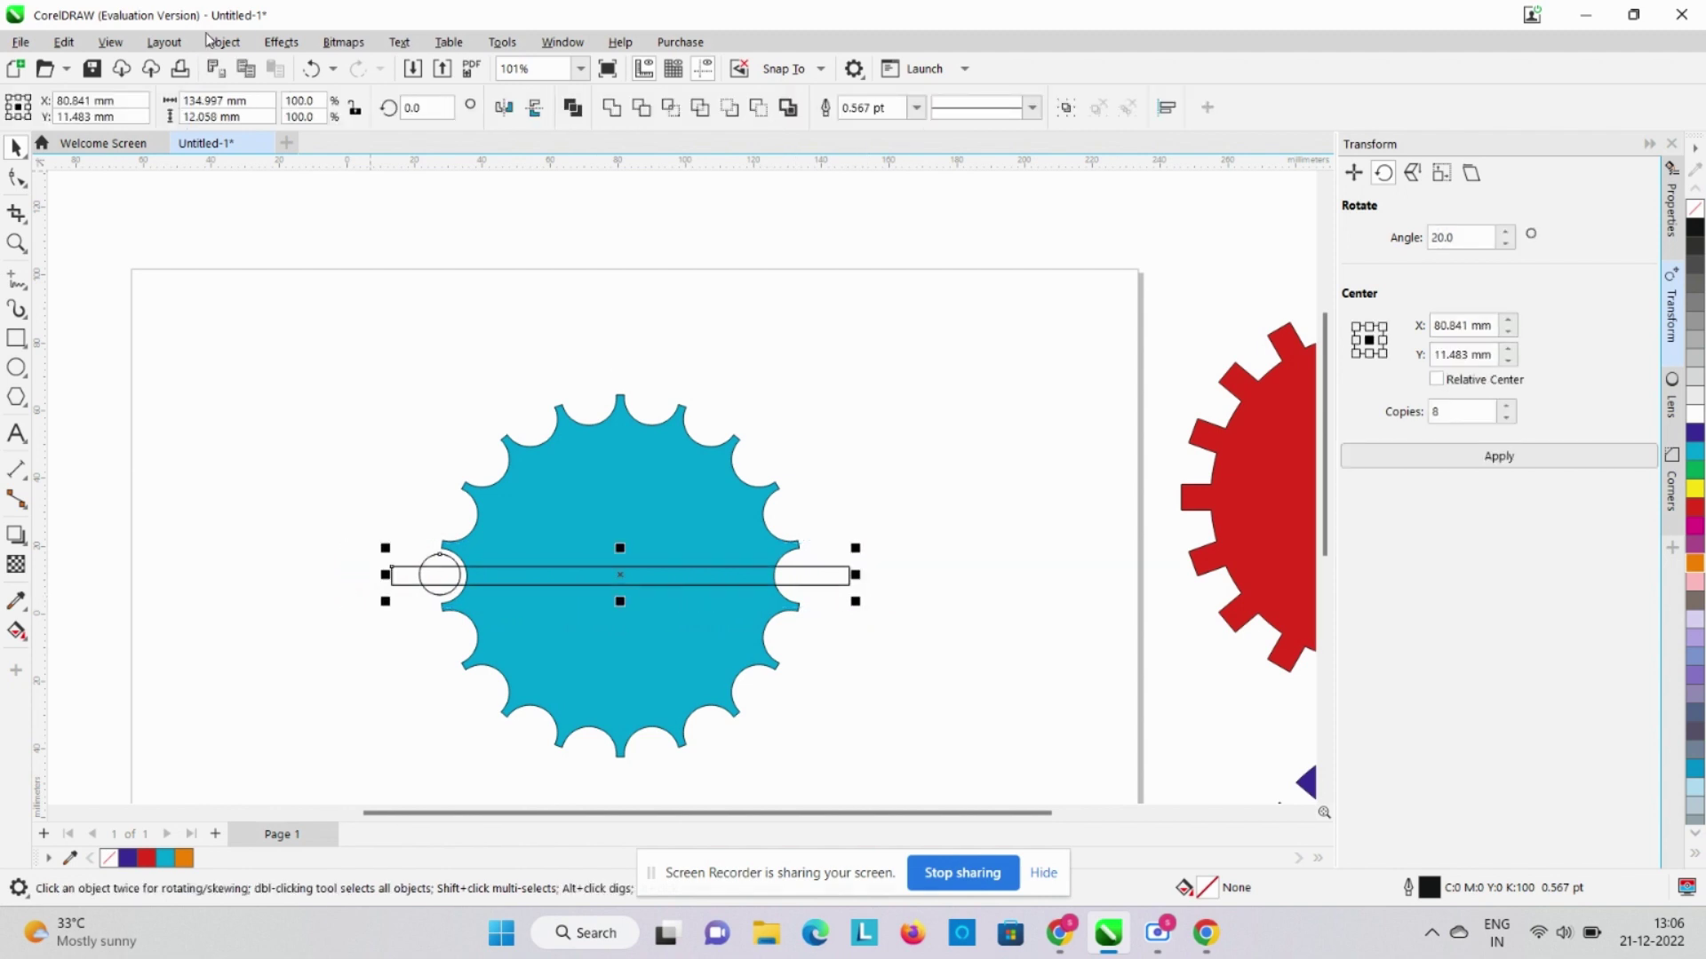
click(503, 107)
Shorten both stacked rectangles to about 107 mm wide so their ends lie at the centres of the two circles
click(384, 584)
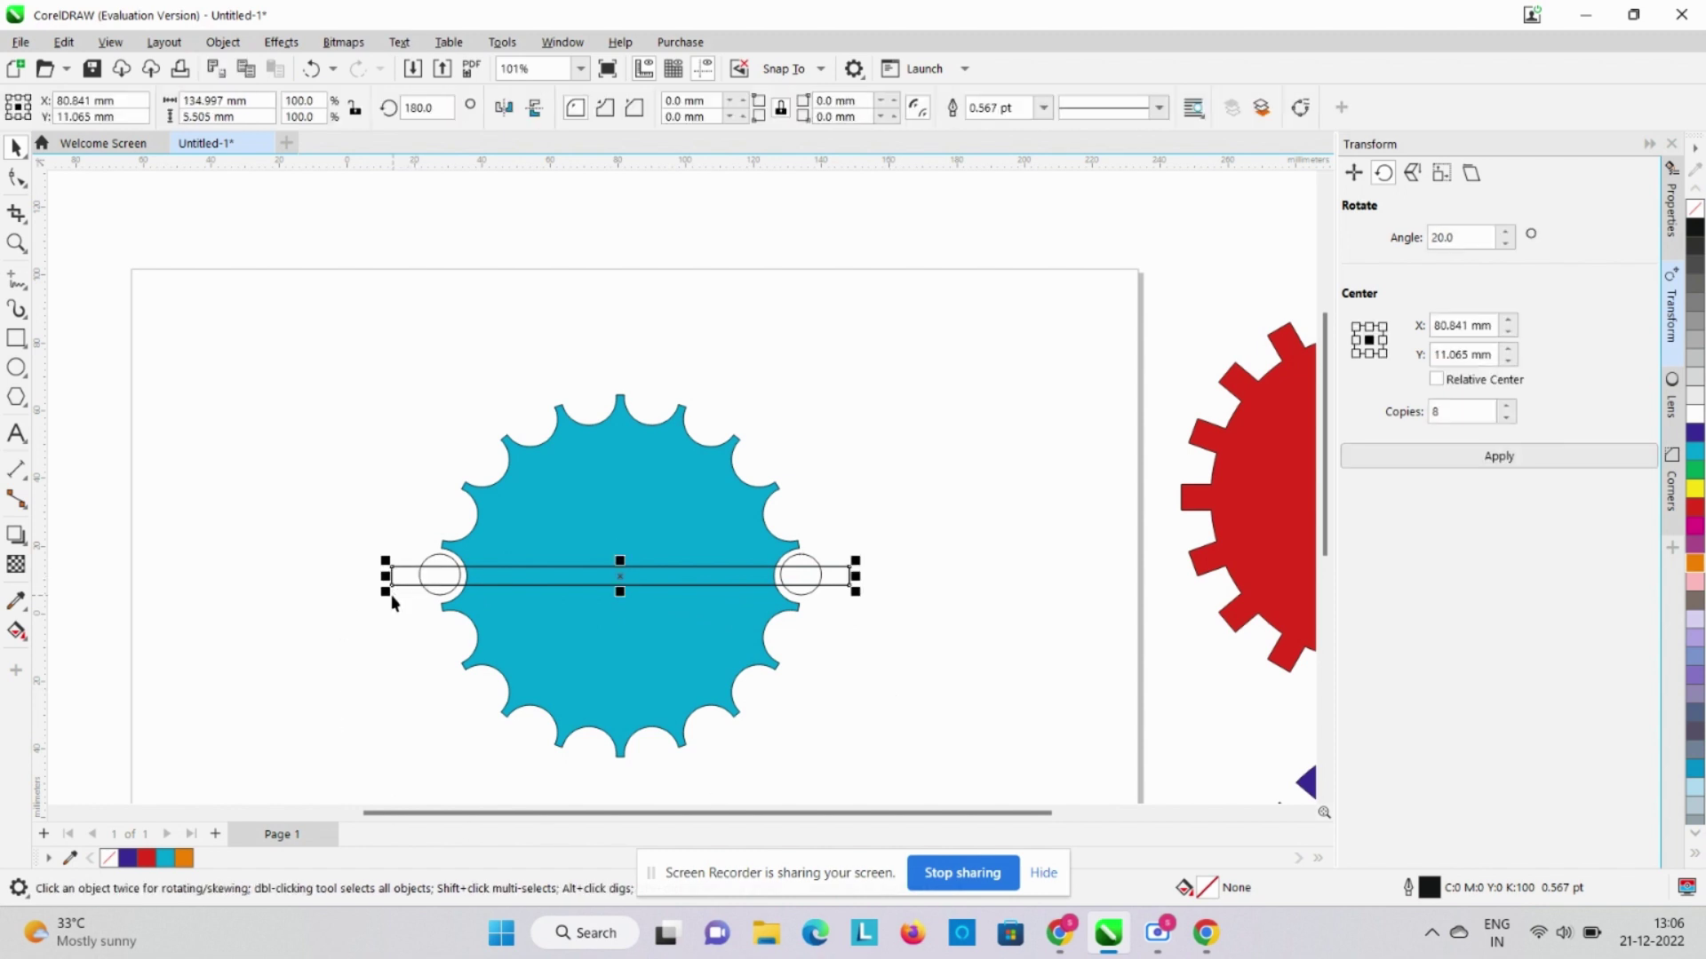
drag(385, 575, 434, 576)
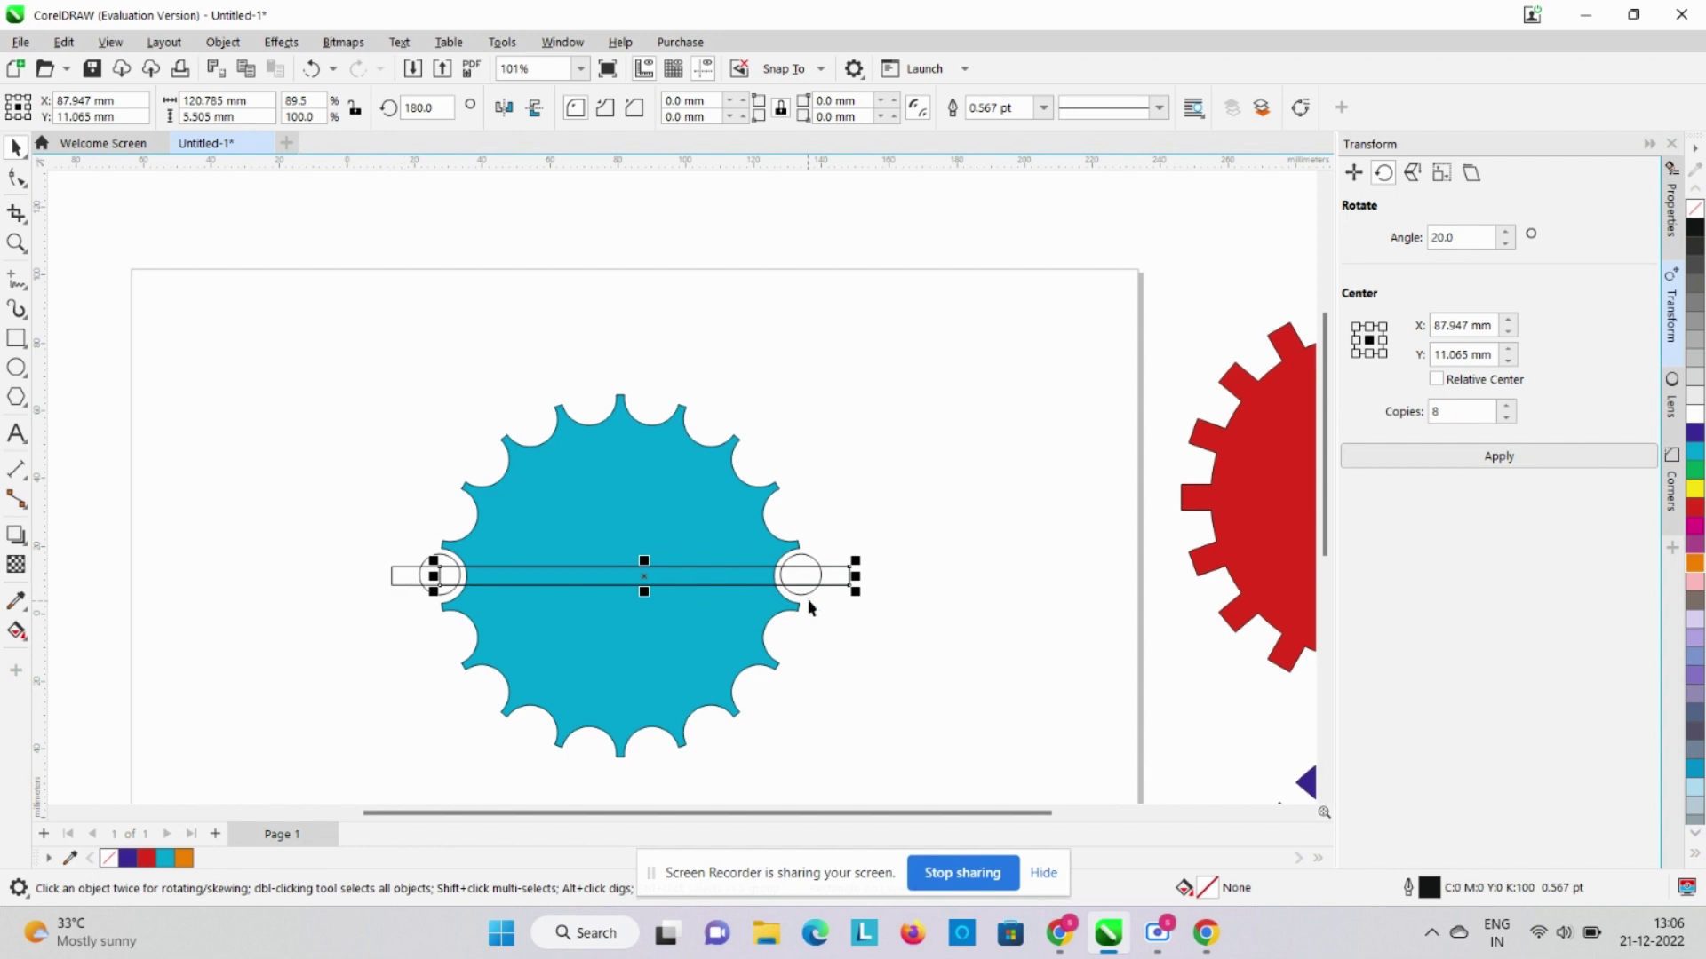
drag(855, 576, 808, 576)
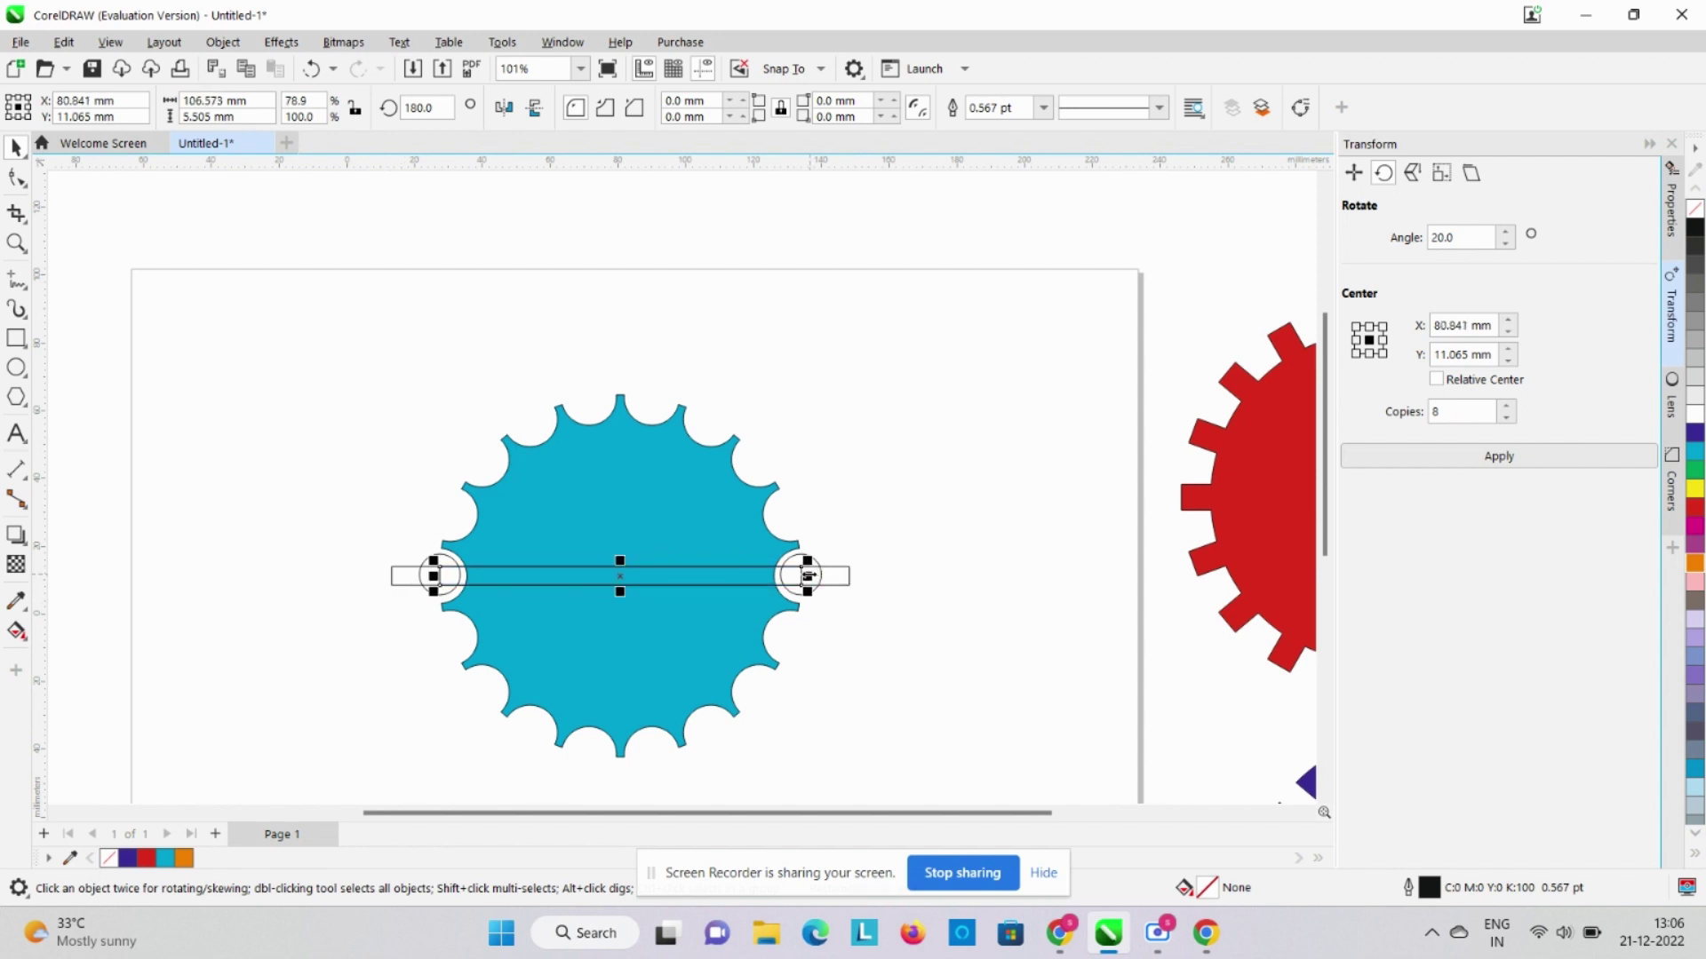
mouse_move(433, 575)
mouse_down()
mouse_move(389, 578)
mouse_move(434, 576)
mouse_up()
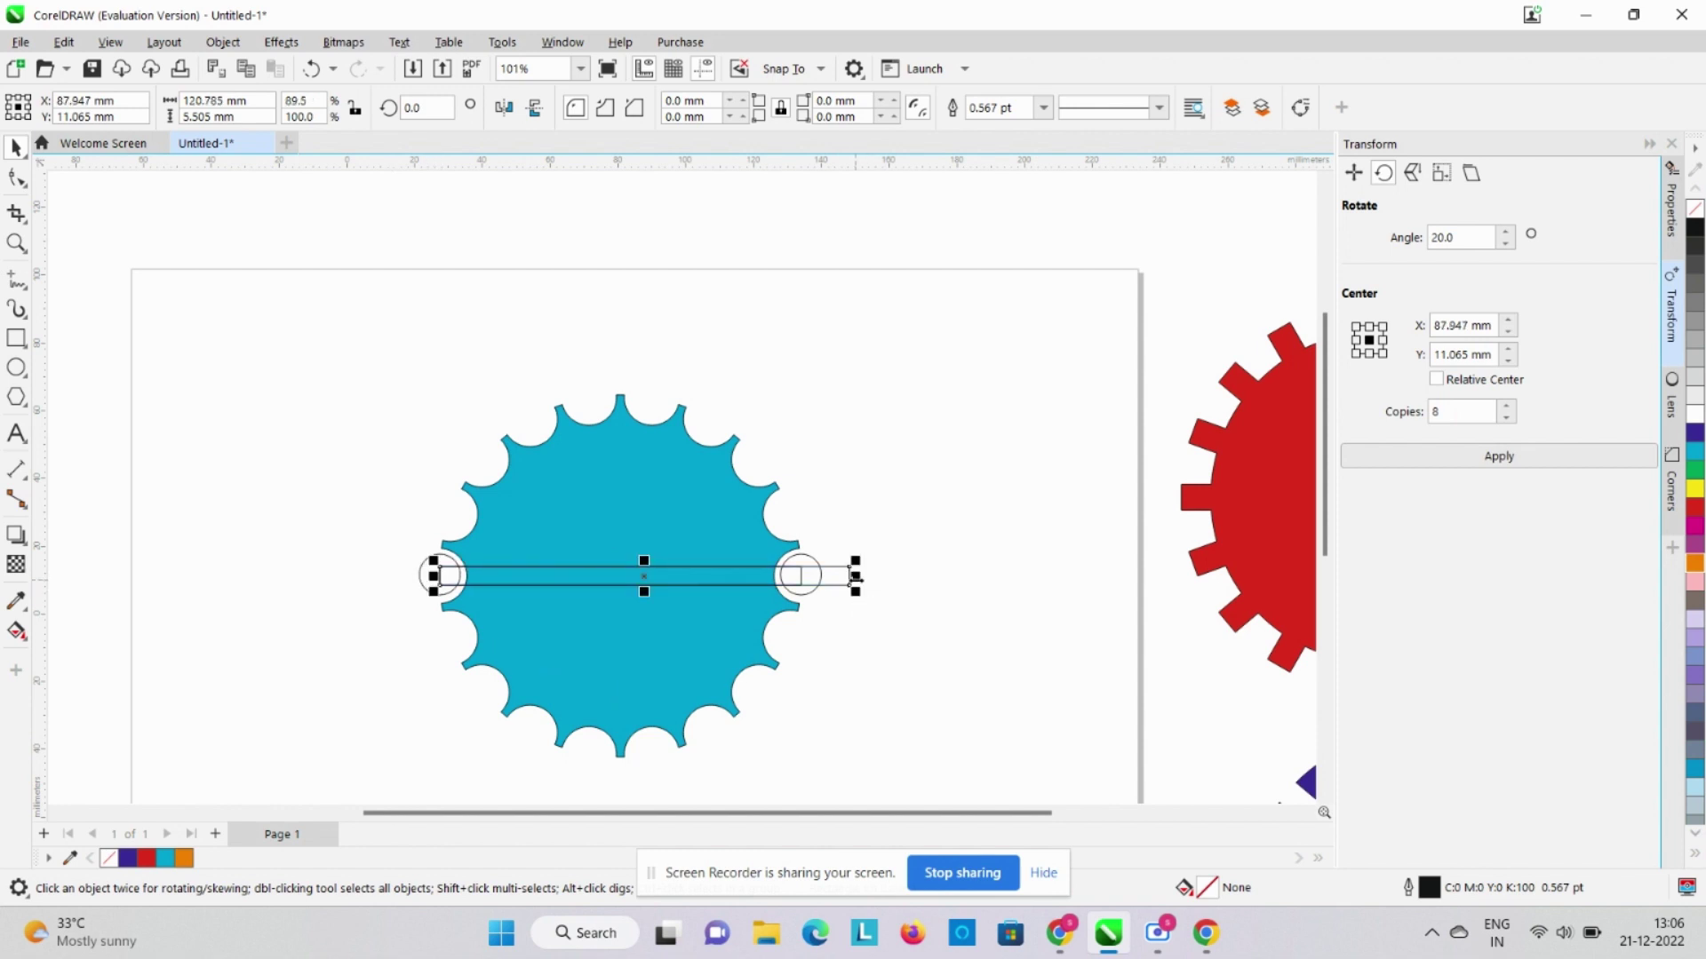
drag(856, 578, 807, 576)
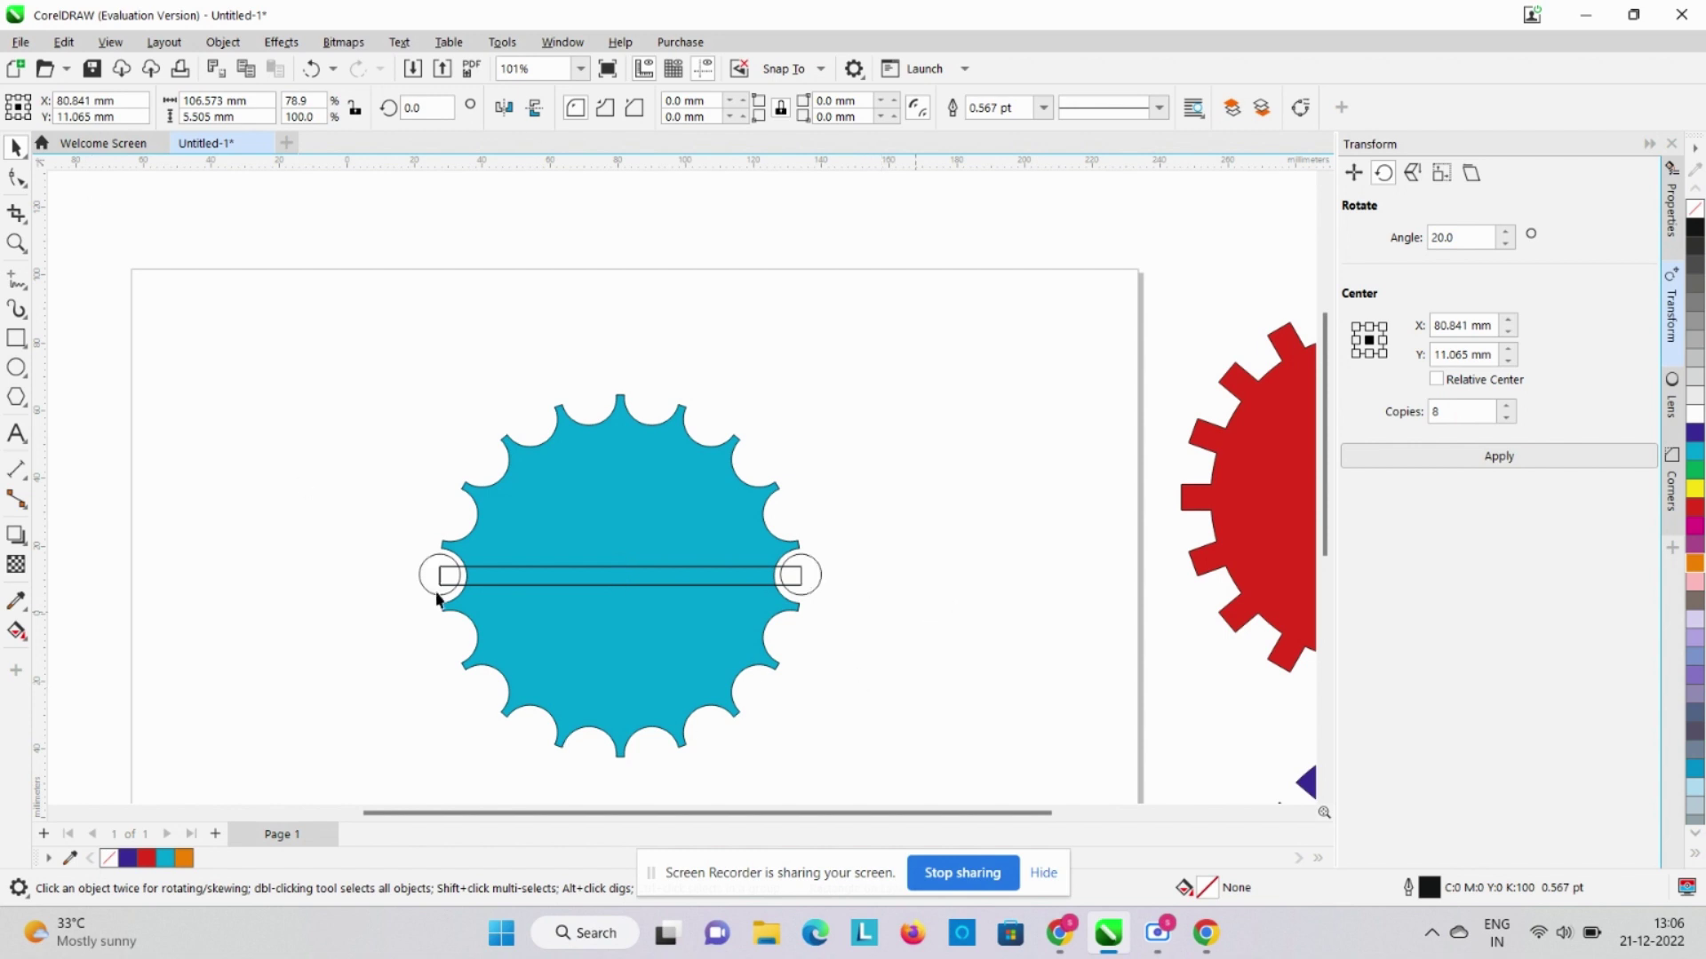
Weld the two small circles and the rectangles between them into one dumbbell shape
click(377, 538)
drag(520, 630, 840, 640)
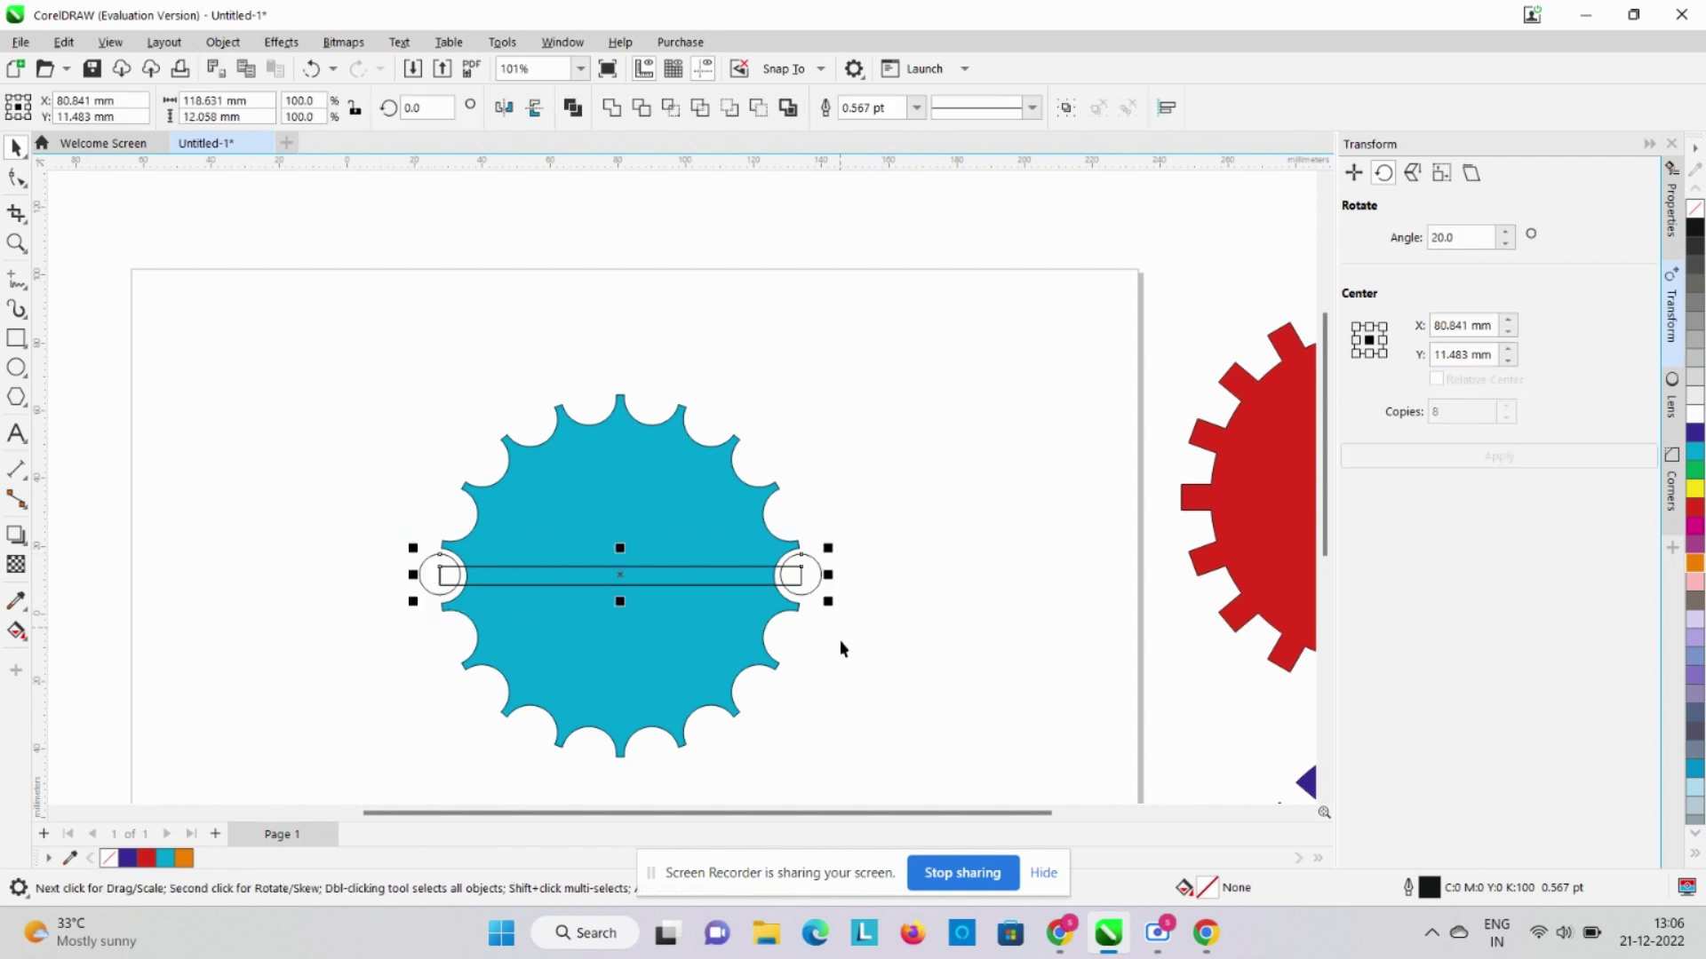
click(619, 115)
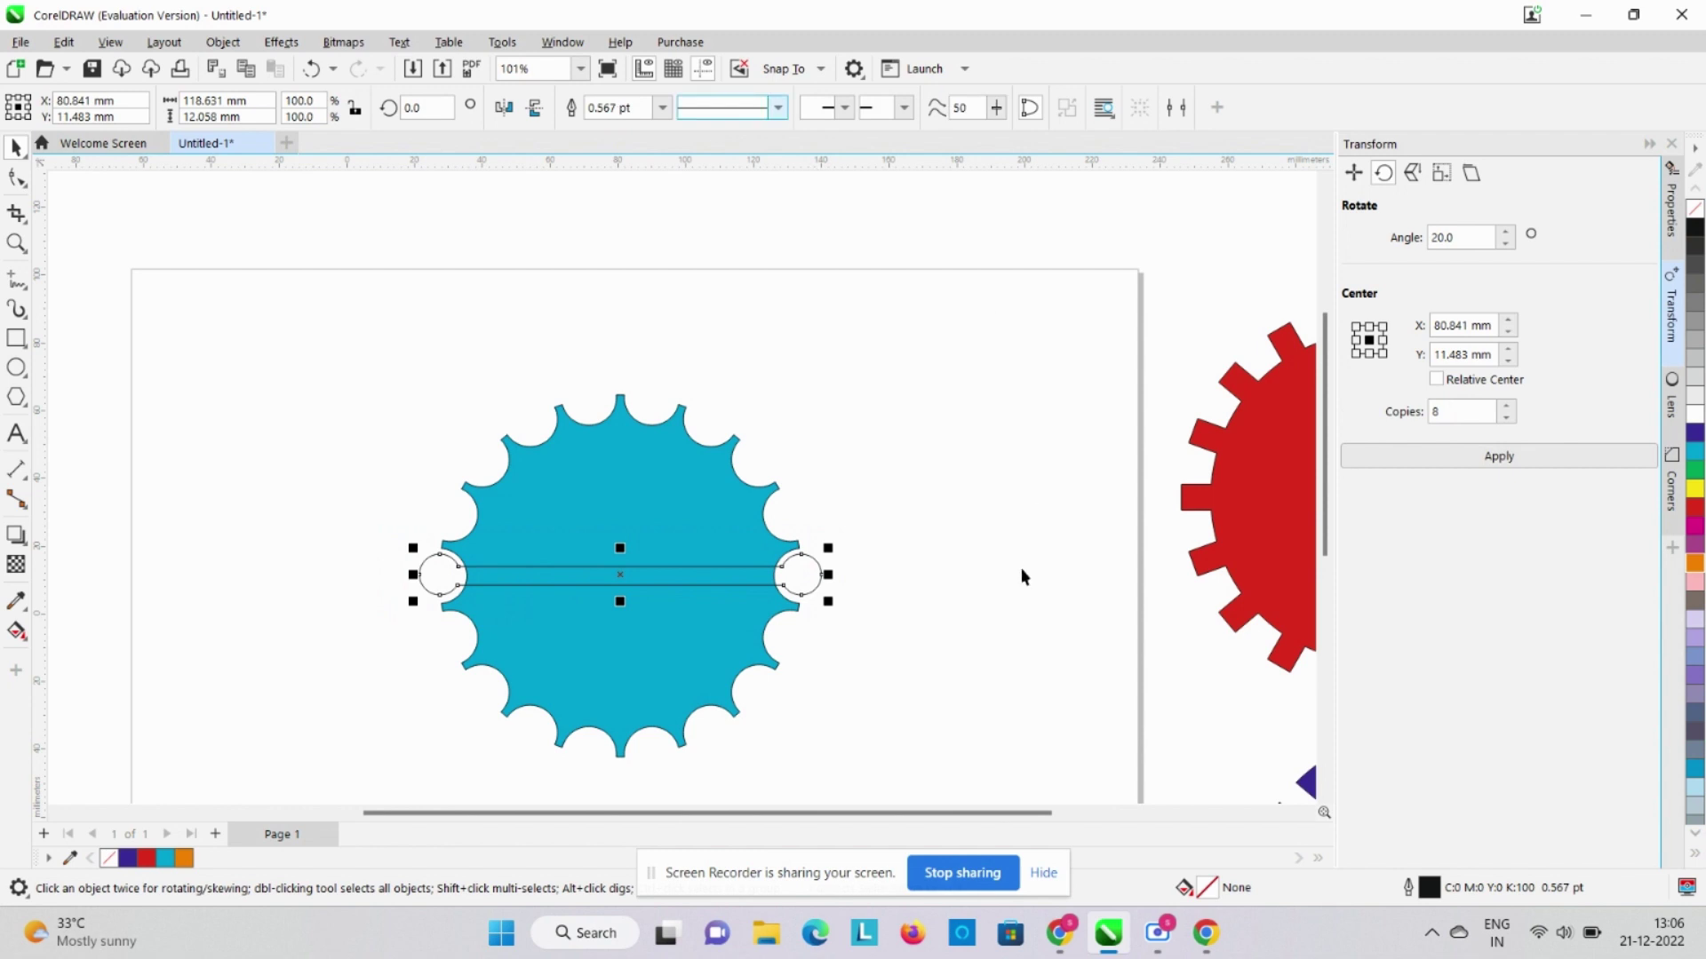
click(984, 546)
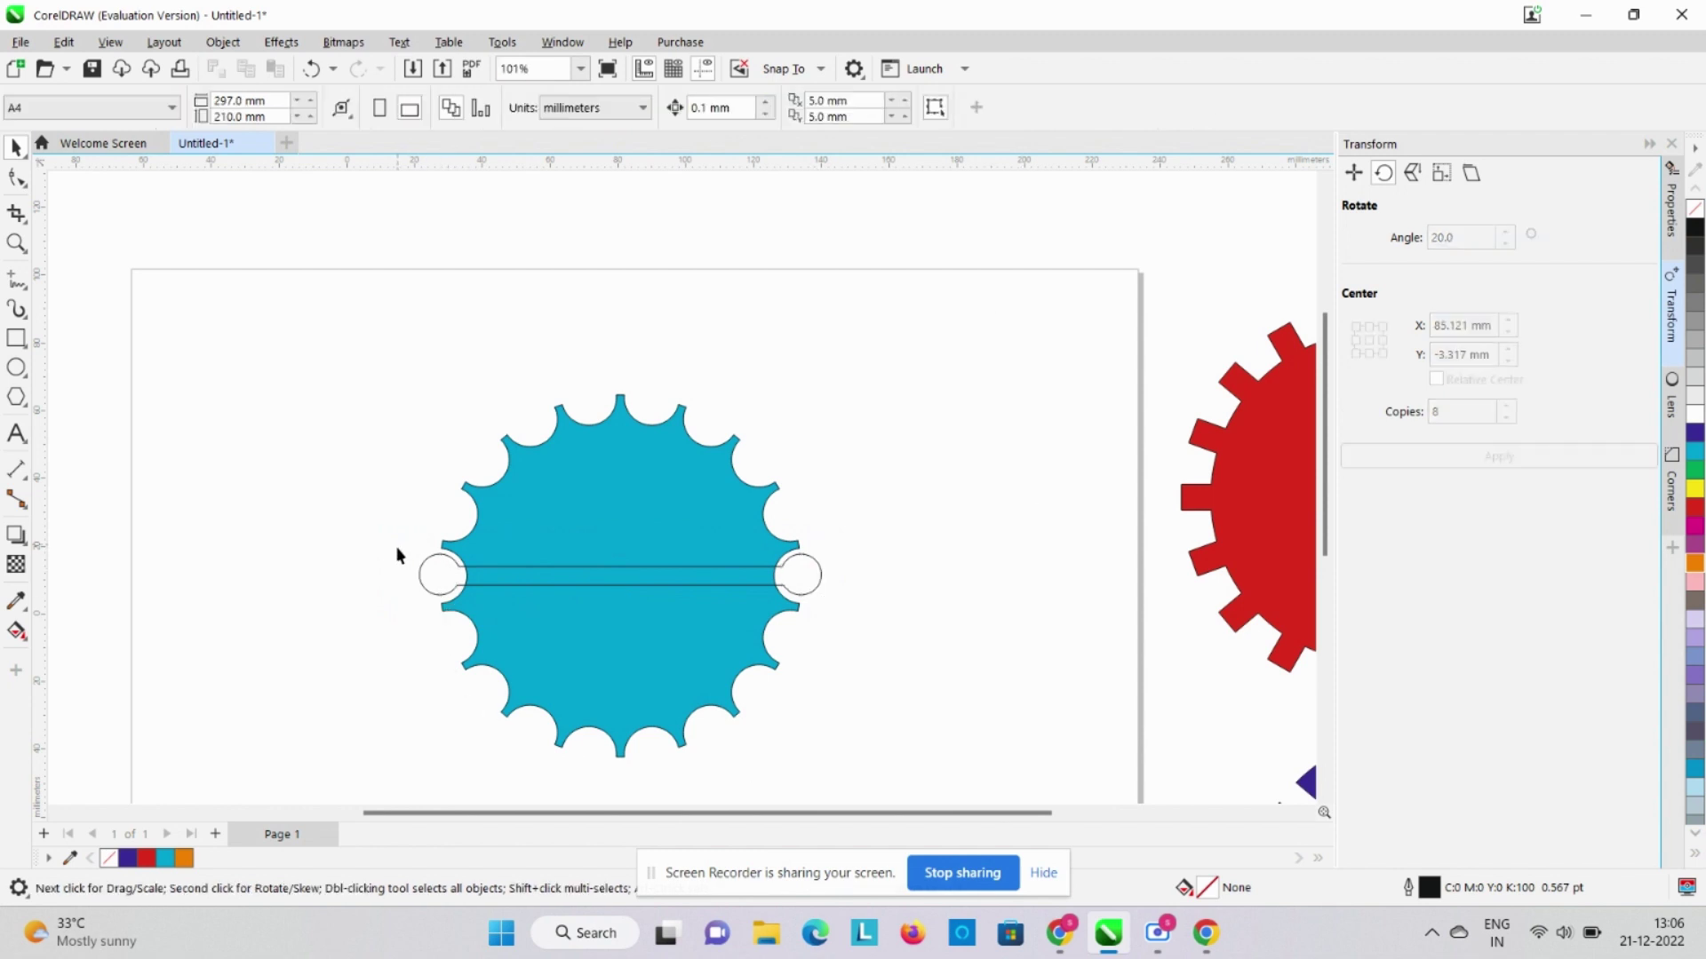
Create 8 copies of the dumbbell shape rotated in 20° increments about its centre
drag(634, 622, 835, 620)
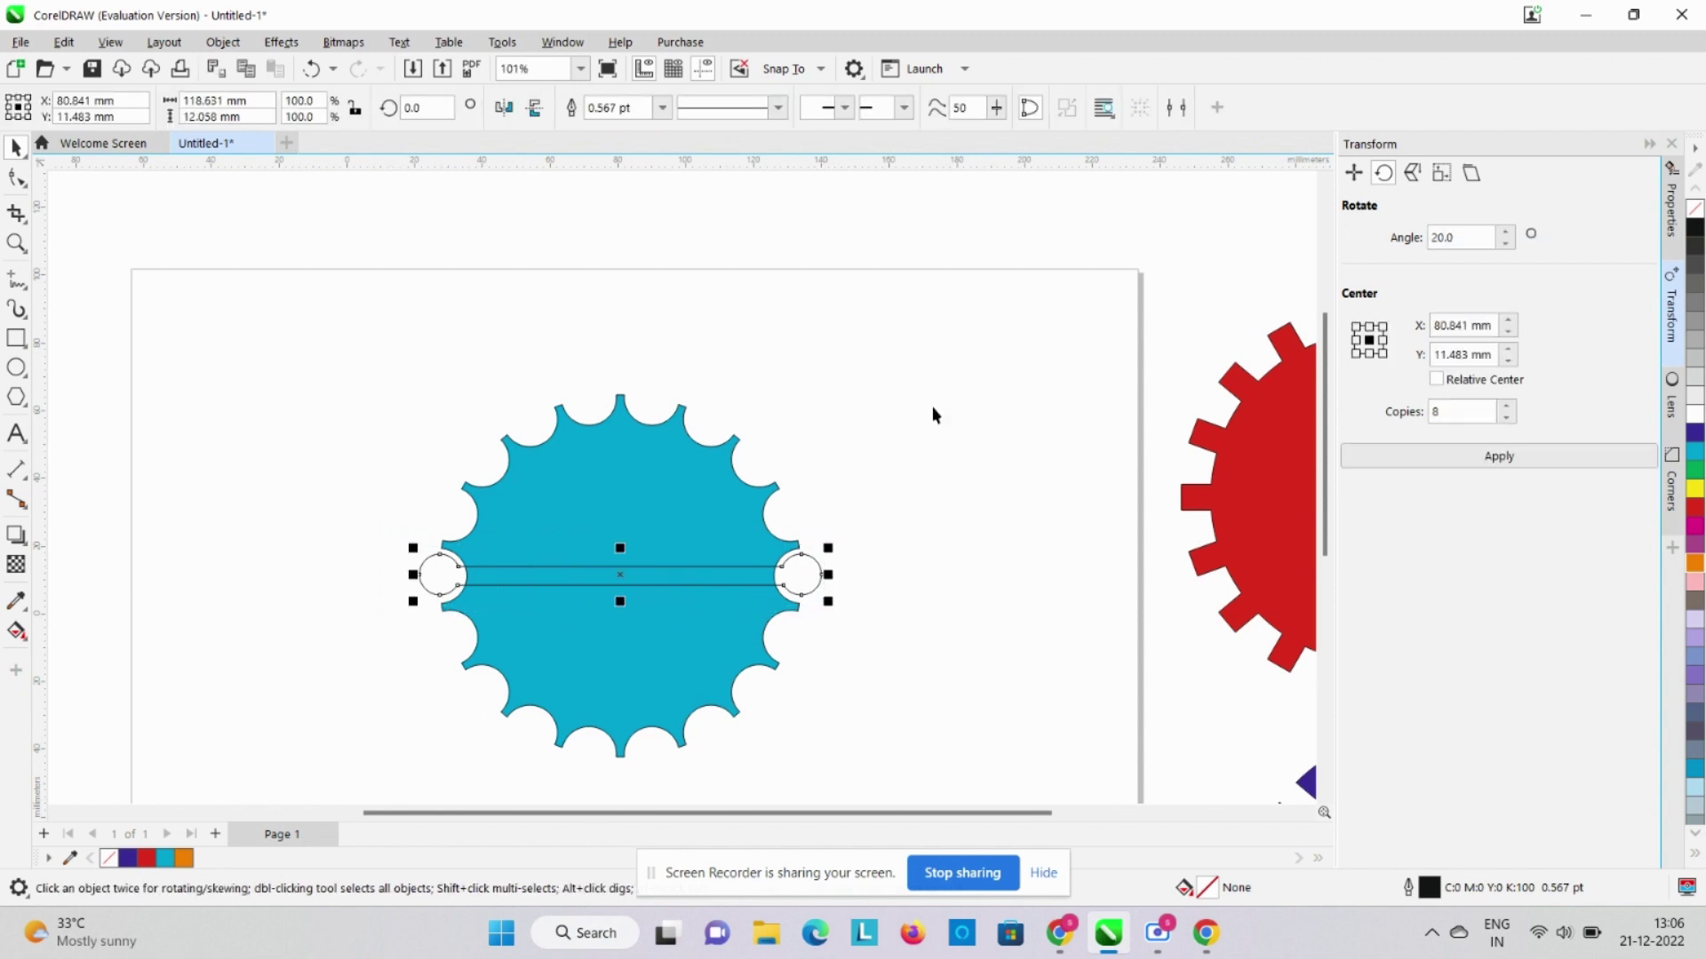
click(1497, 458)
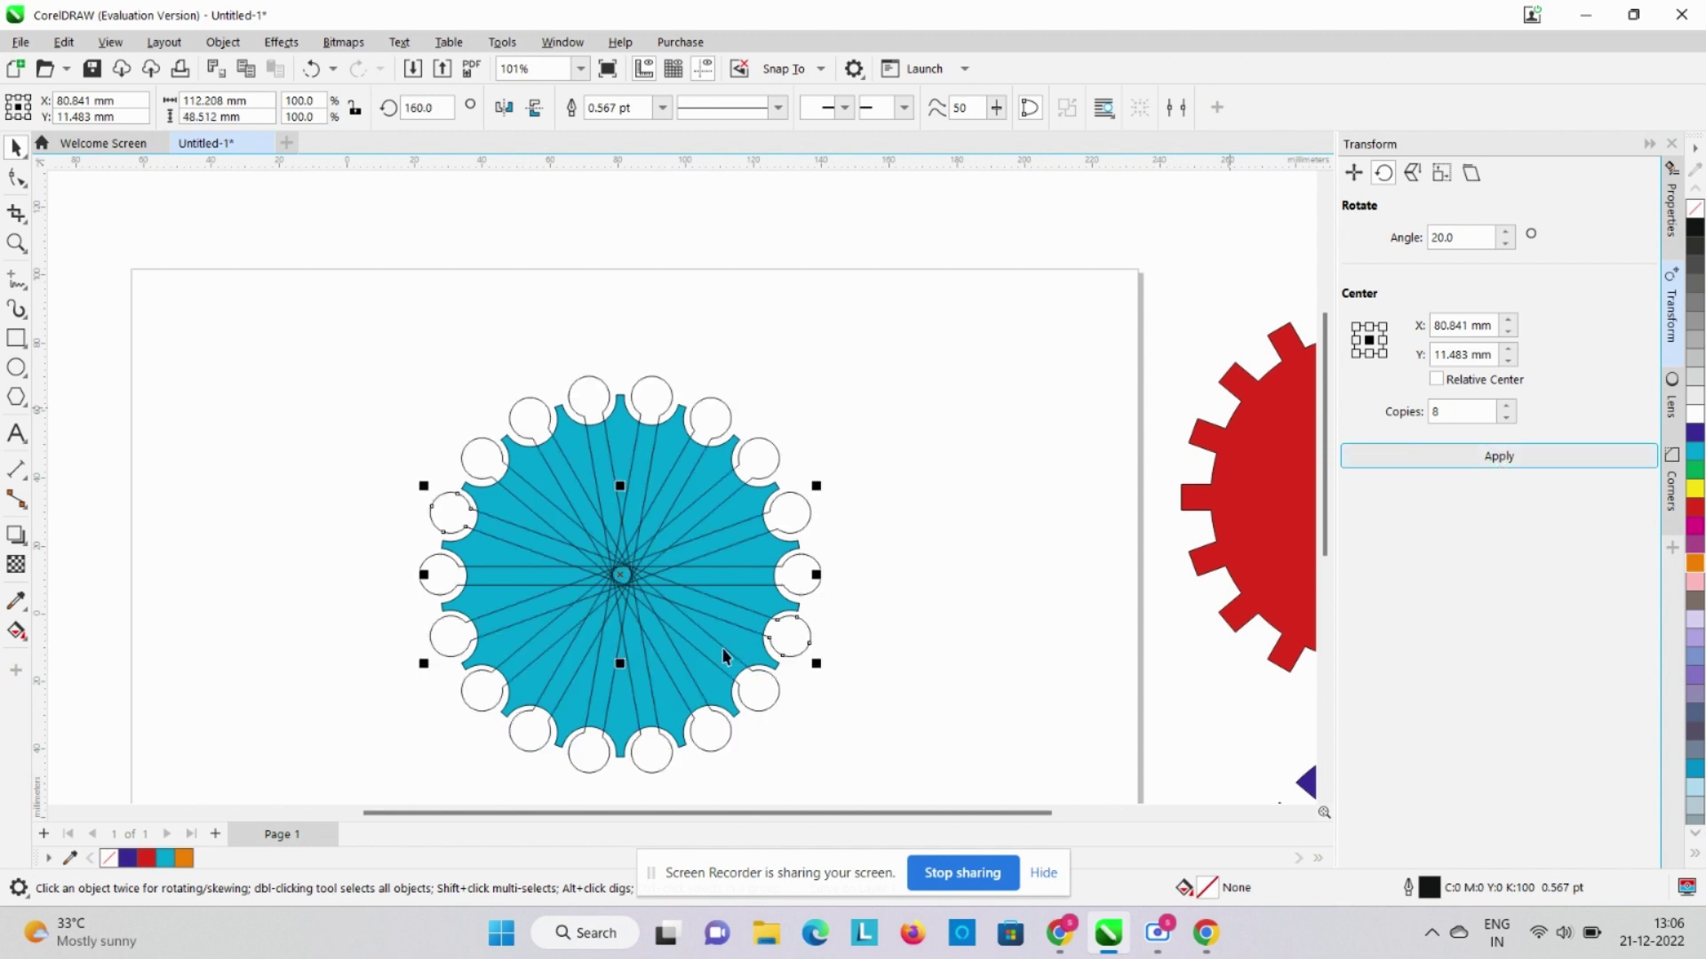
click(967, 567)
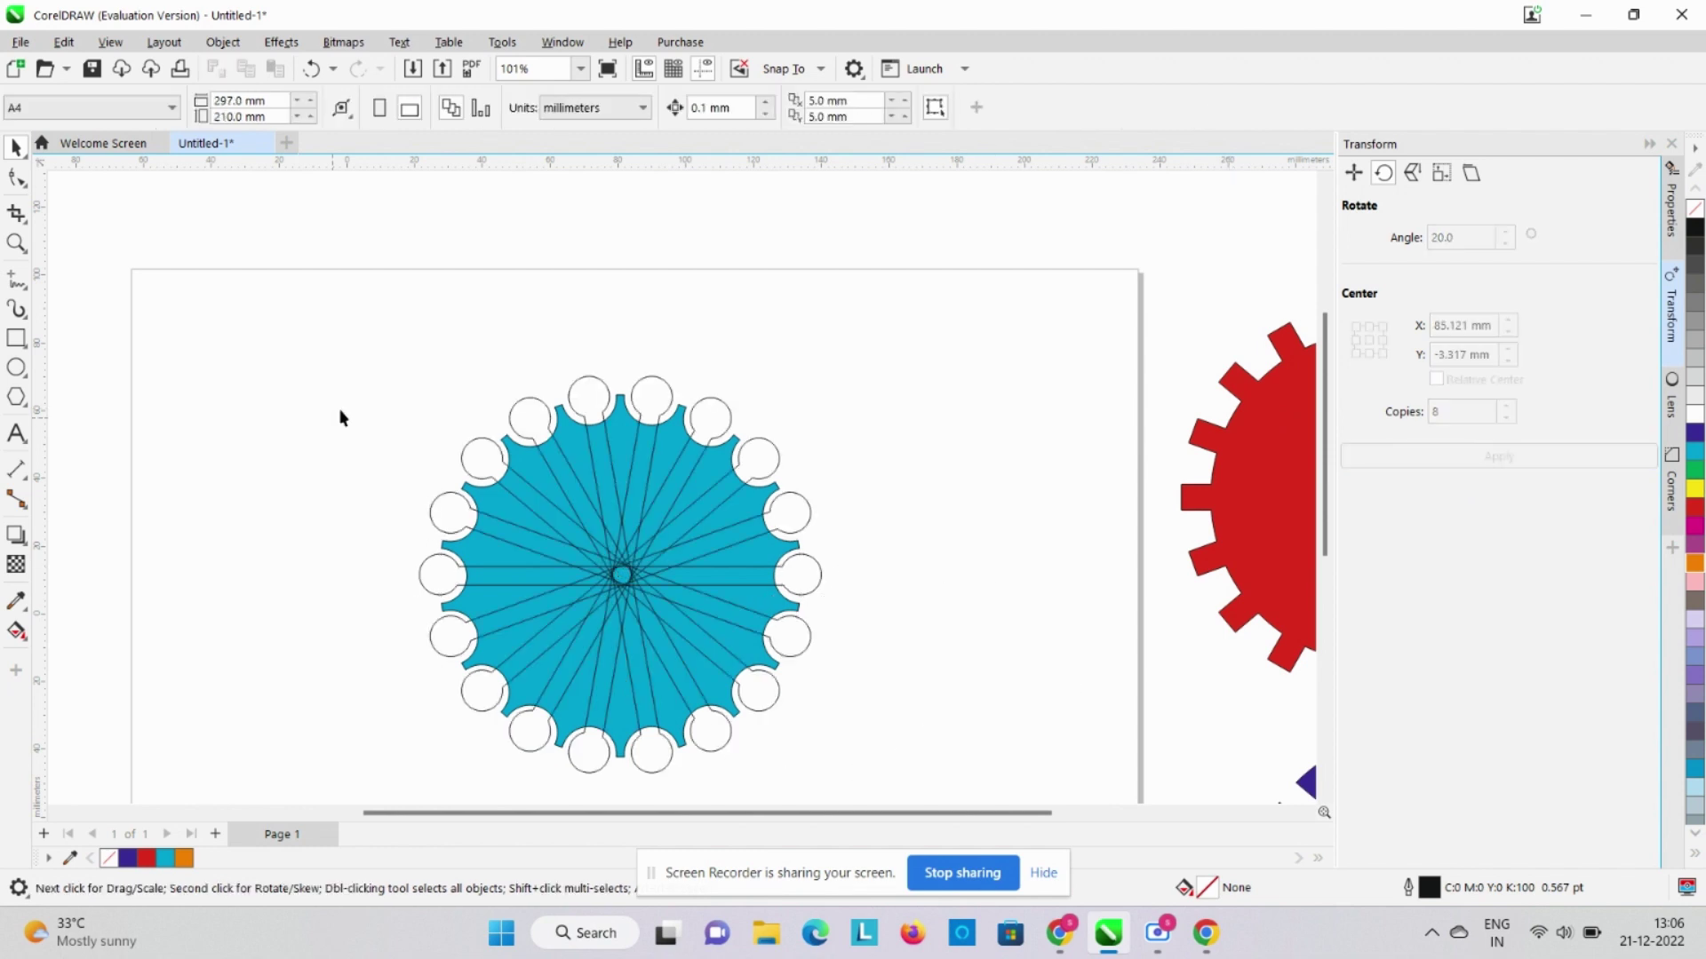
Scale the cyan shape and all dumbbells together to about 88 × 87 mm and centre them at about X 7 mm, Y 27 mm
drag(480, 758, 850, 676)
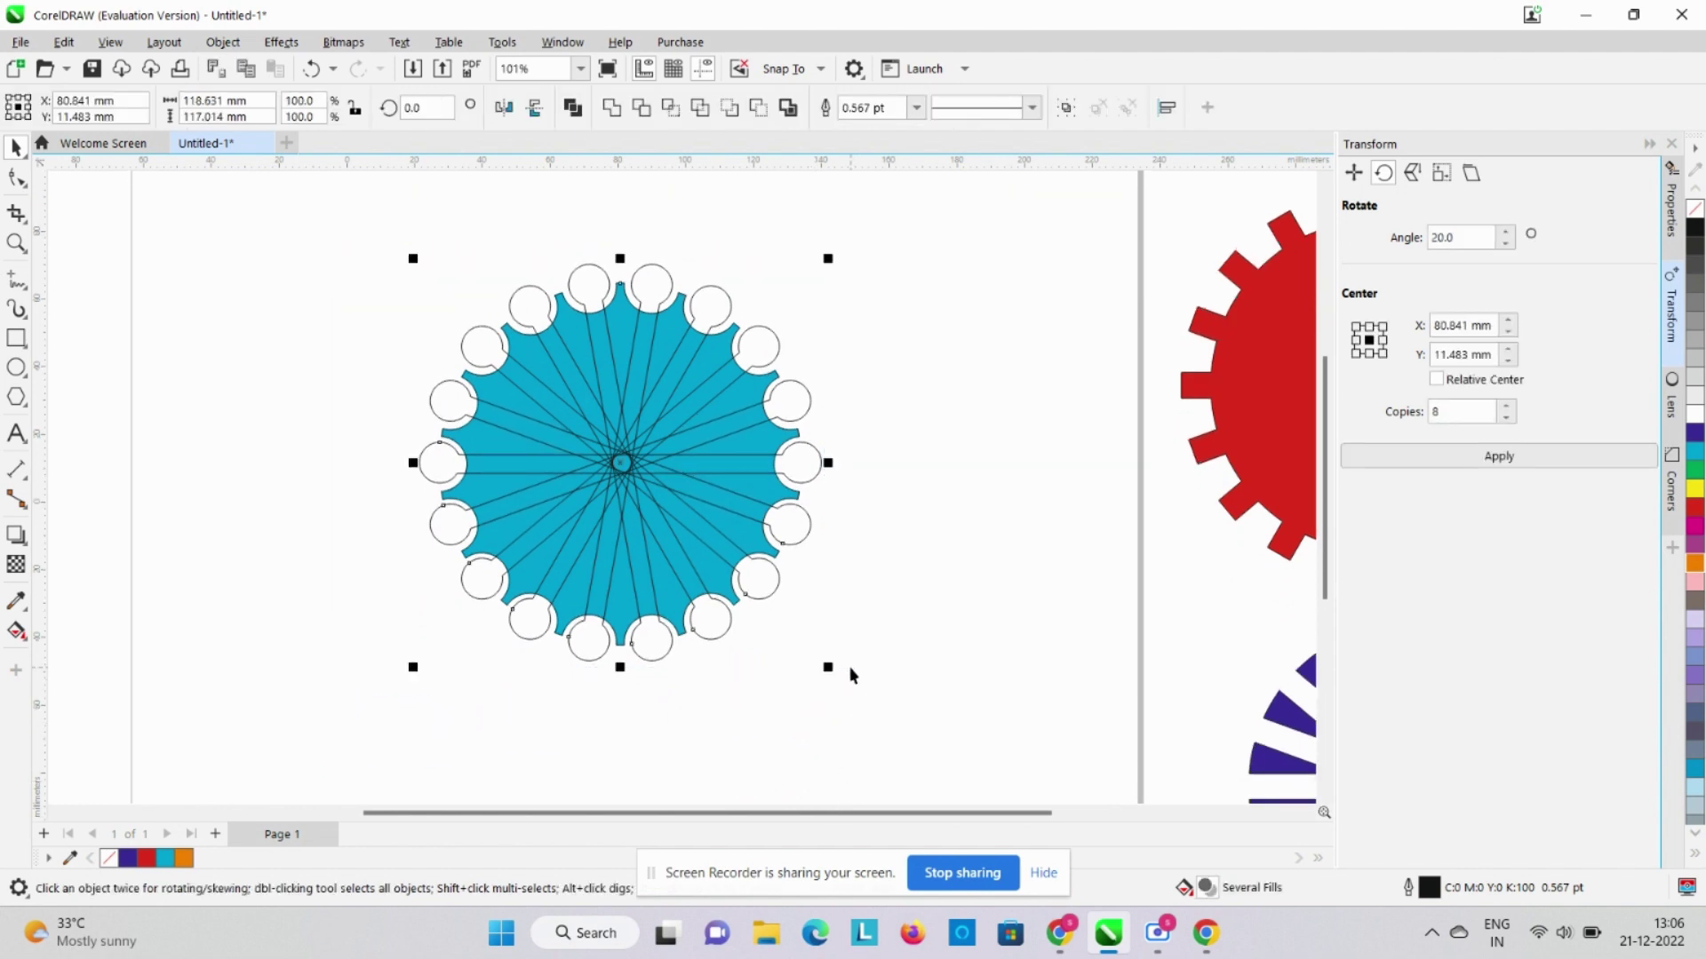
drag(412, 666, 463, 642)
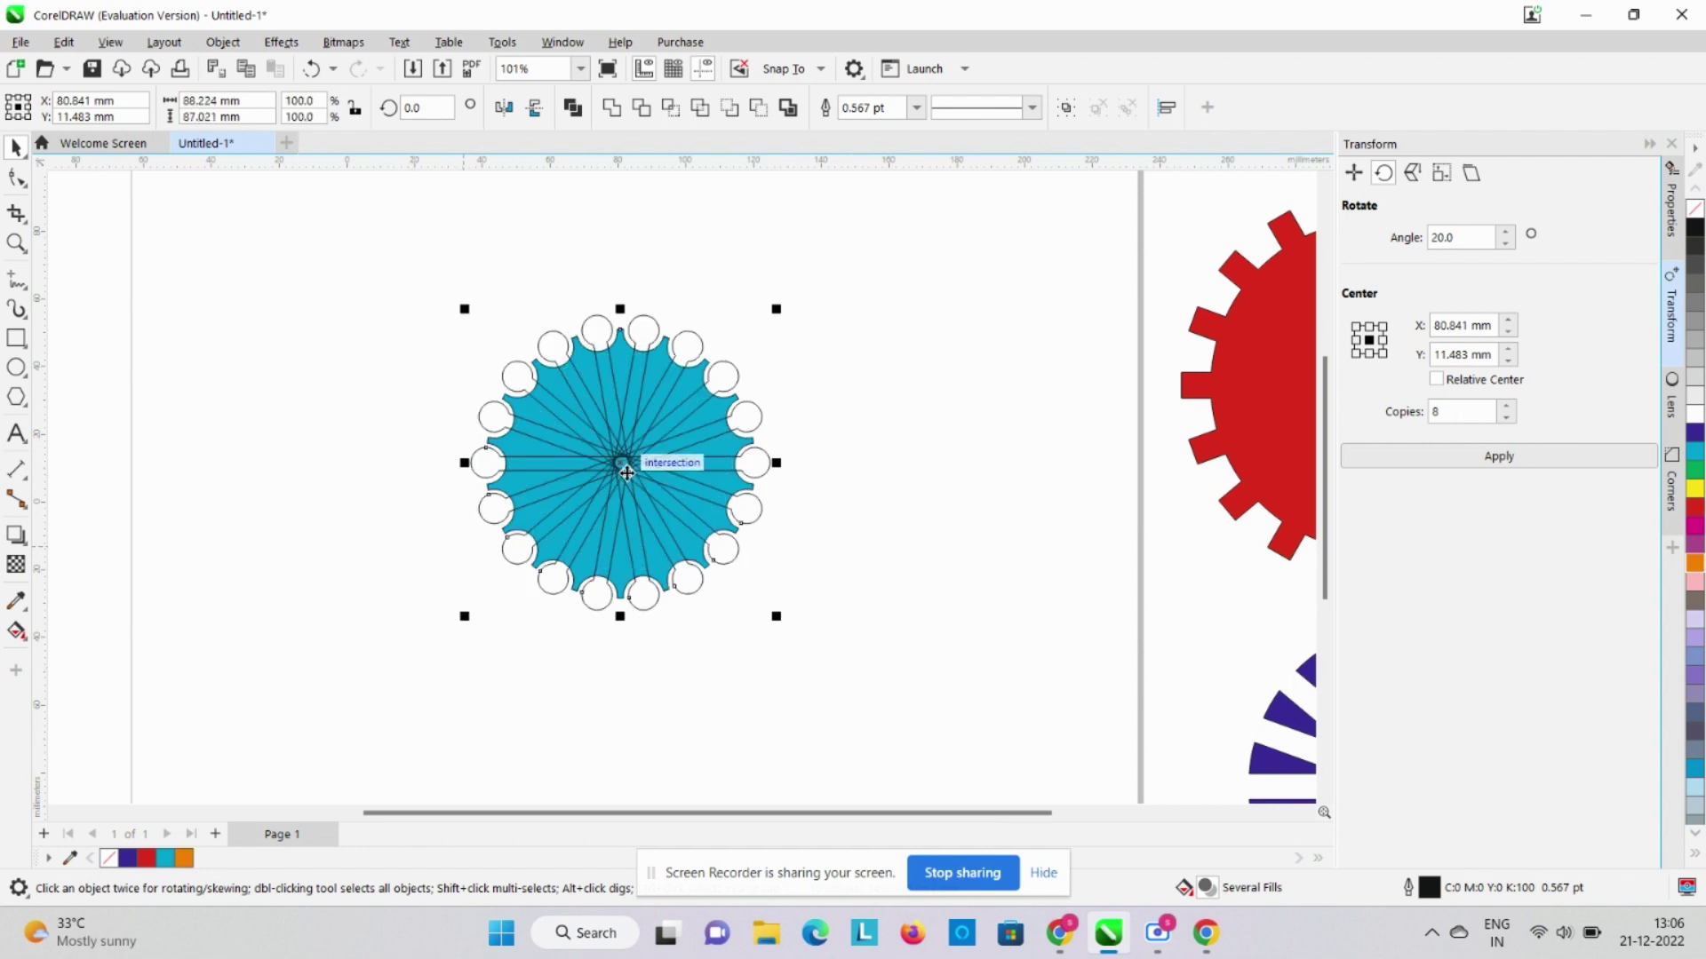
drag(621, 461, 371, 409)
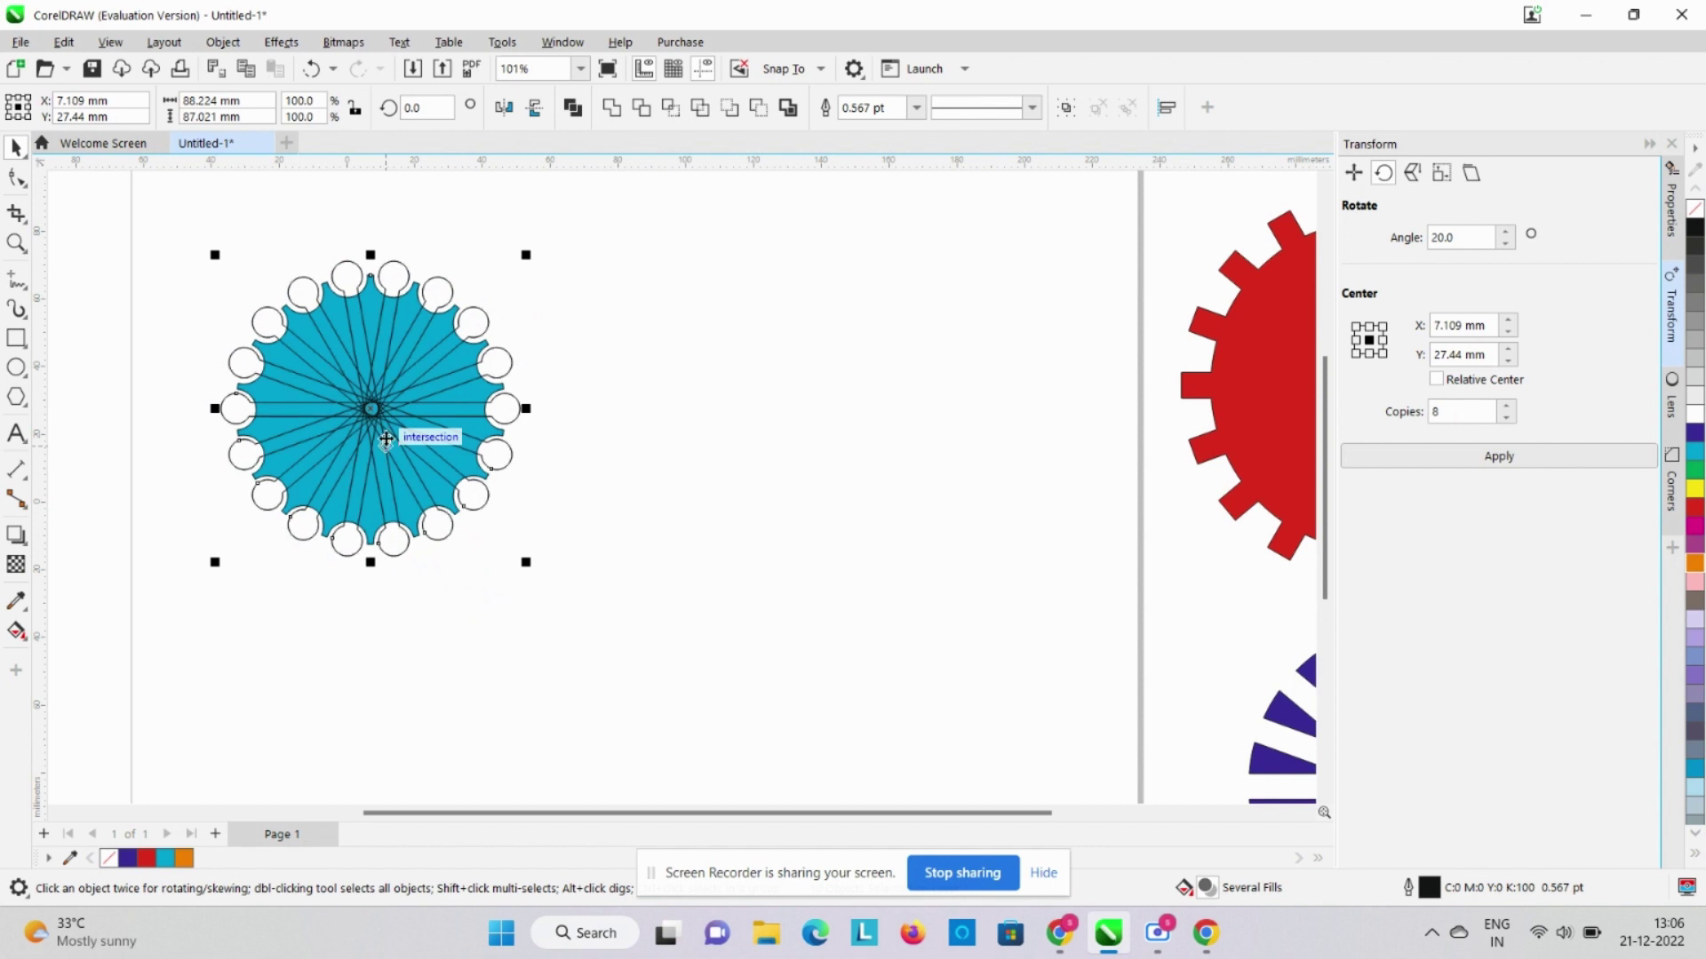
Duplicate the whole assembly to about X 144 mm, Y -4 mm and weld the copy into one cyan shape
drag(373, 407, 838, 510)
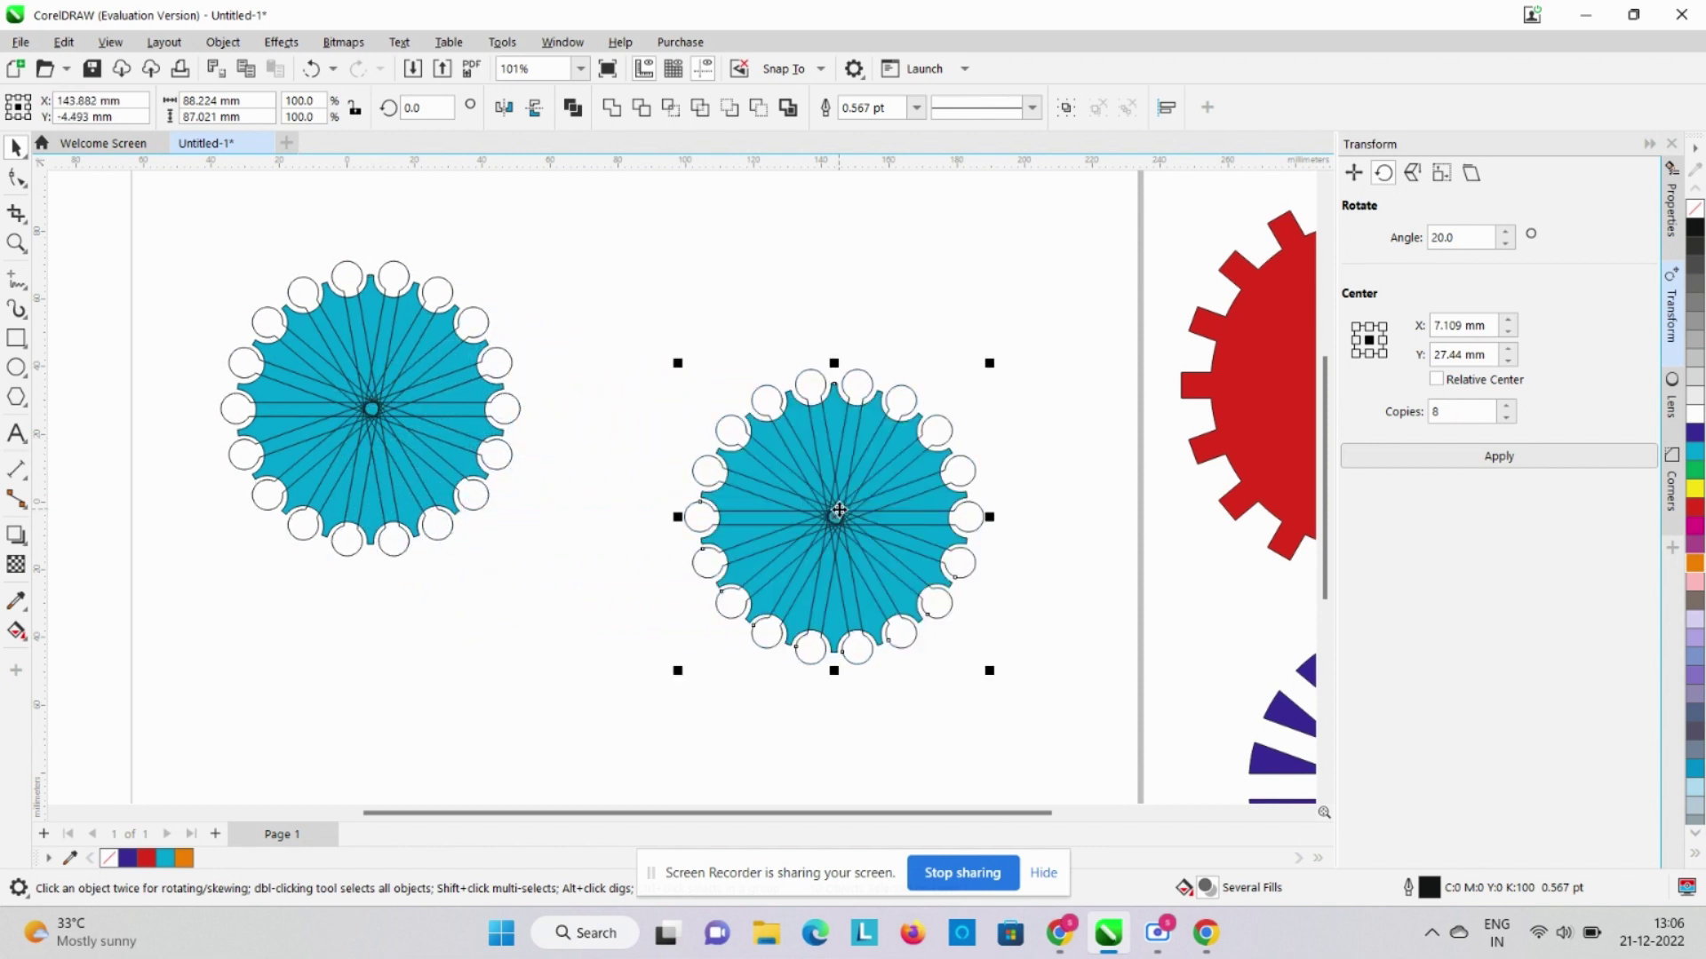
click(618, 109)
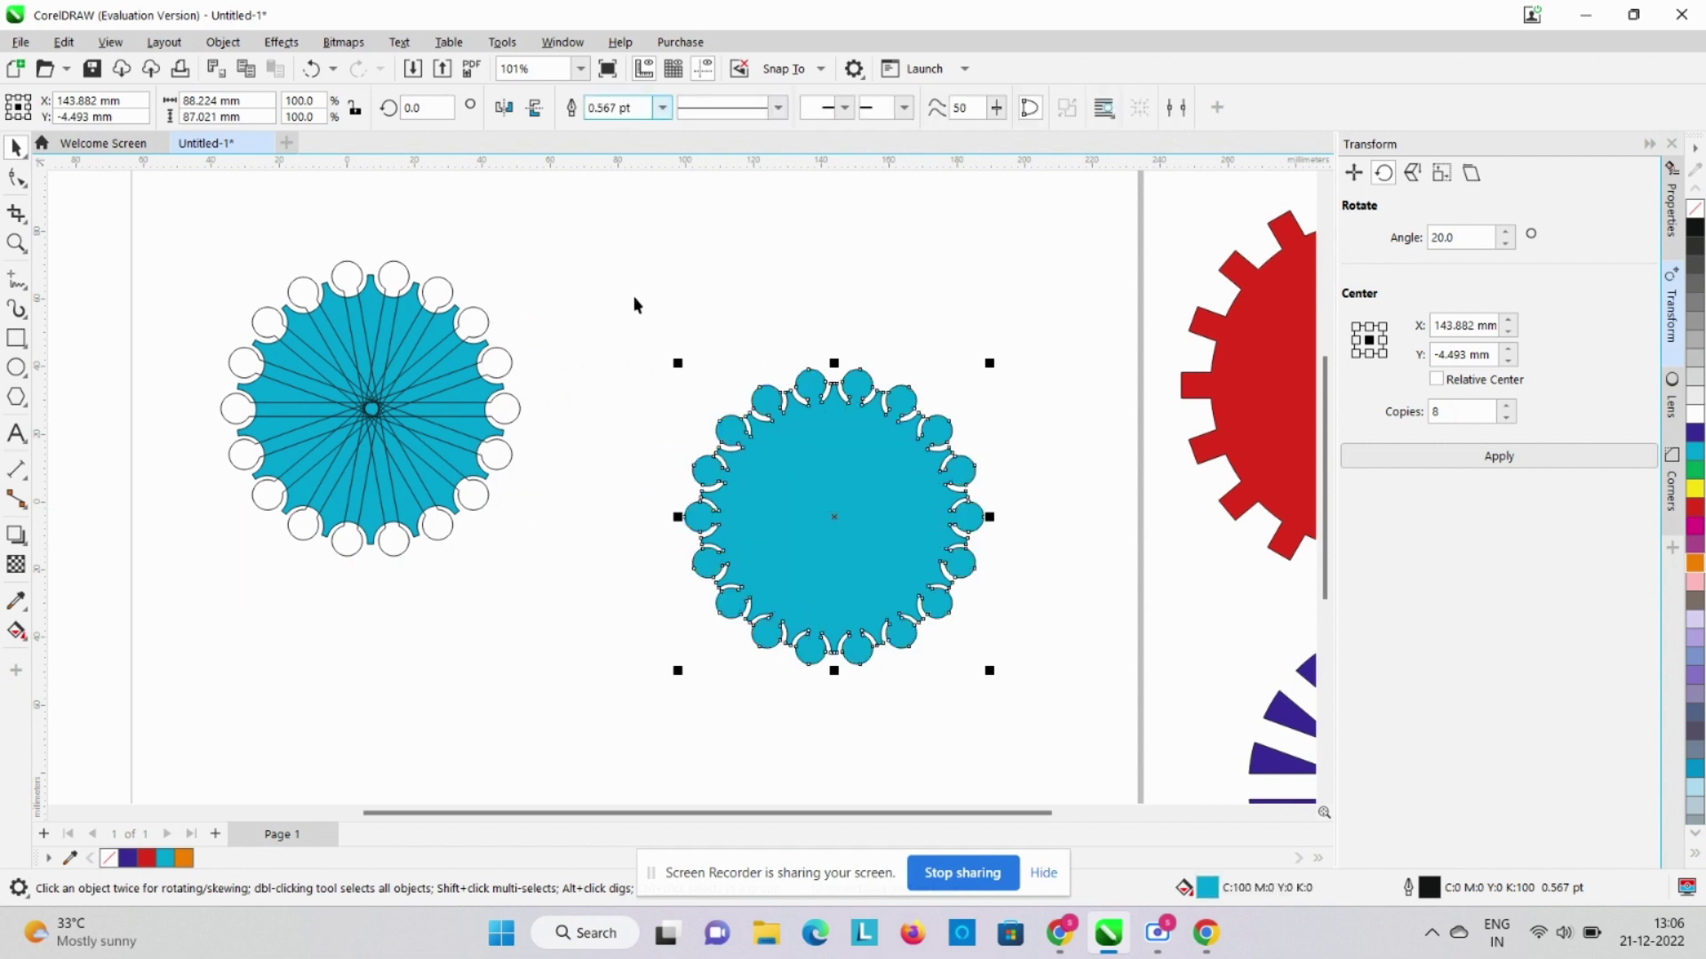
Select the entire original assembly of the cyan shape and its dumbbells
click(207, 260)
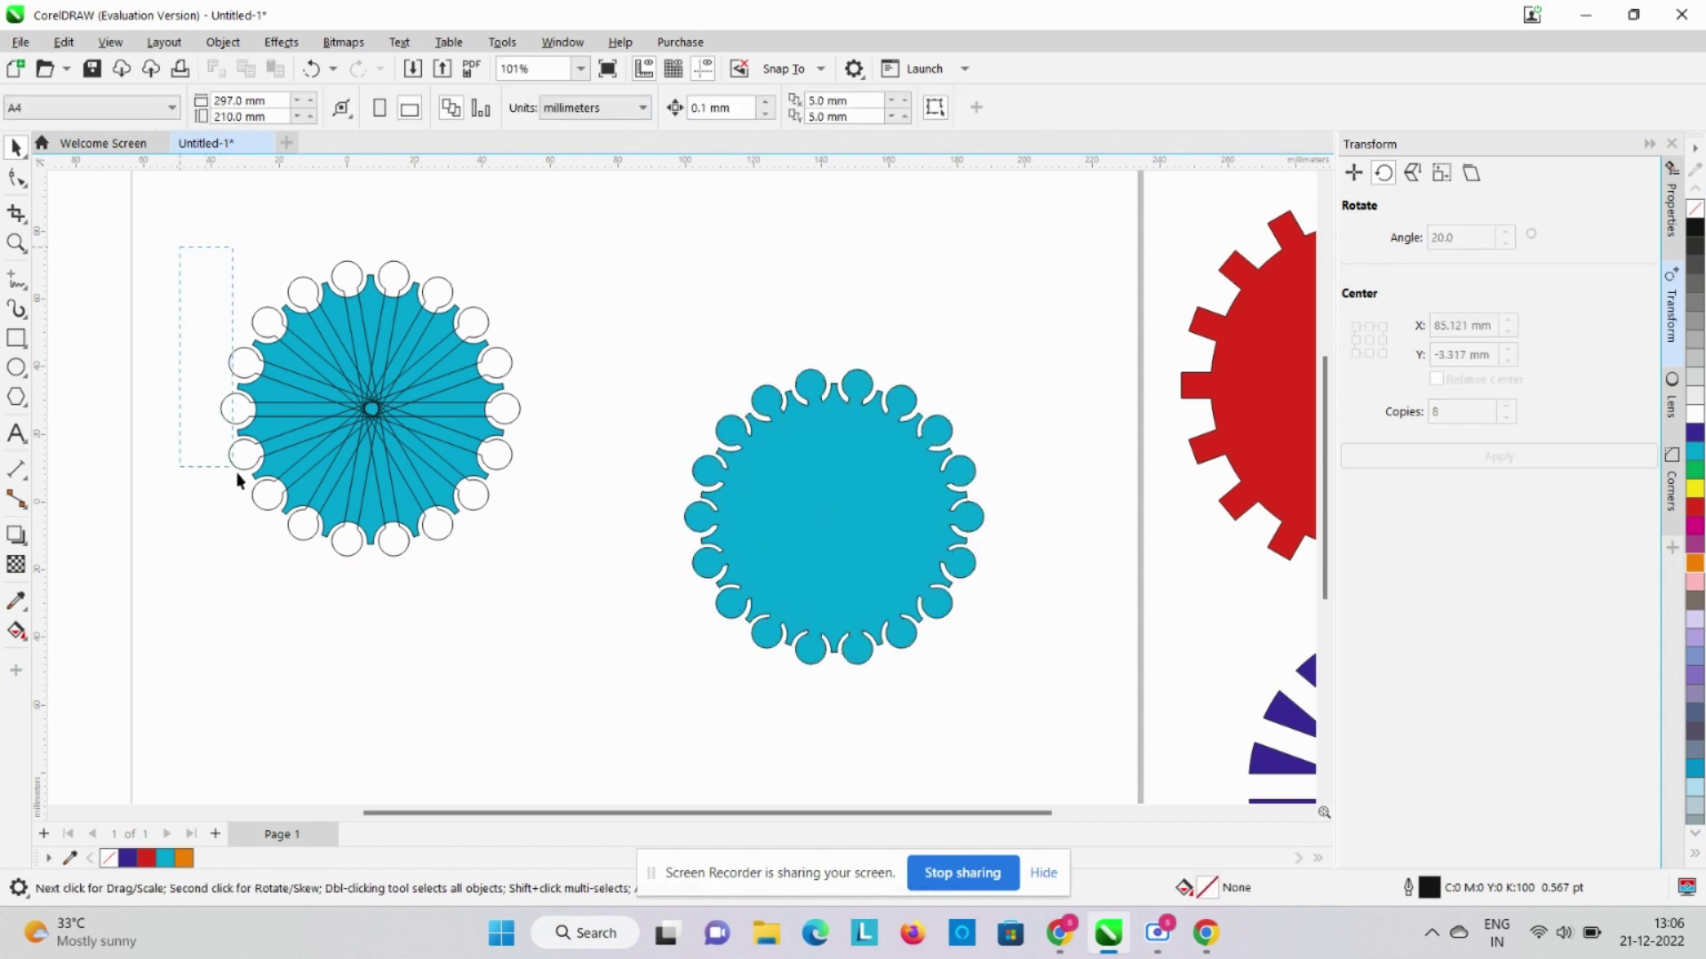
drag(238, 480, 536, 660)
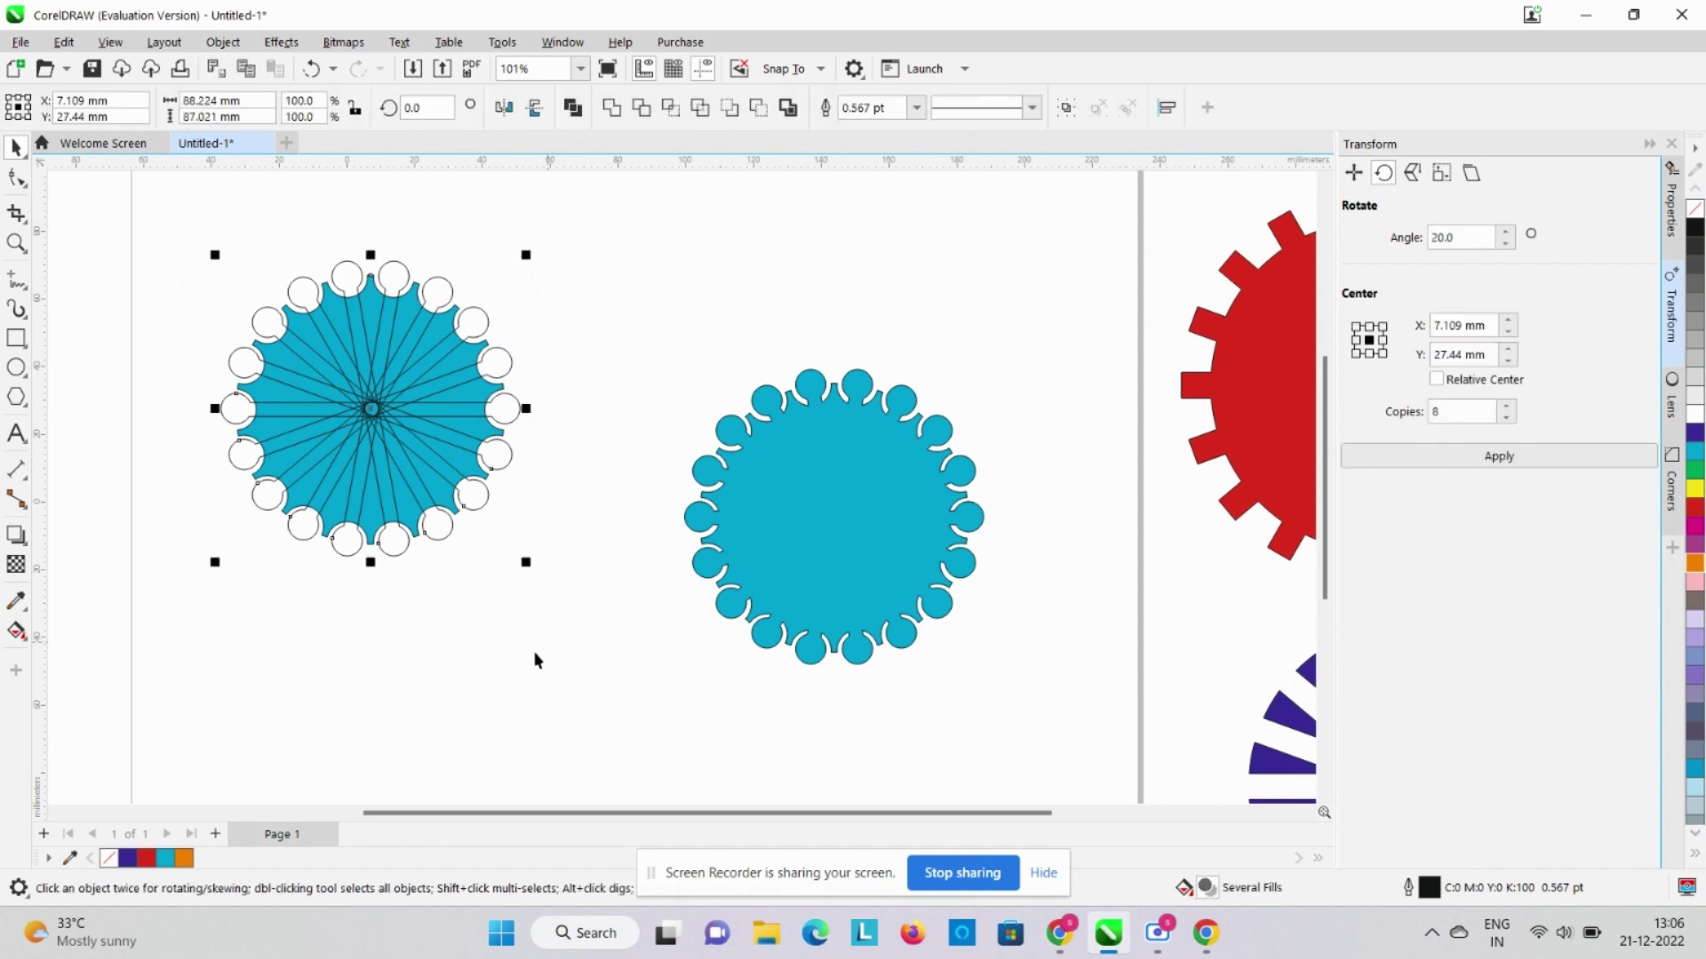